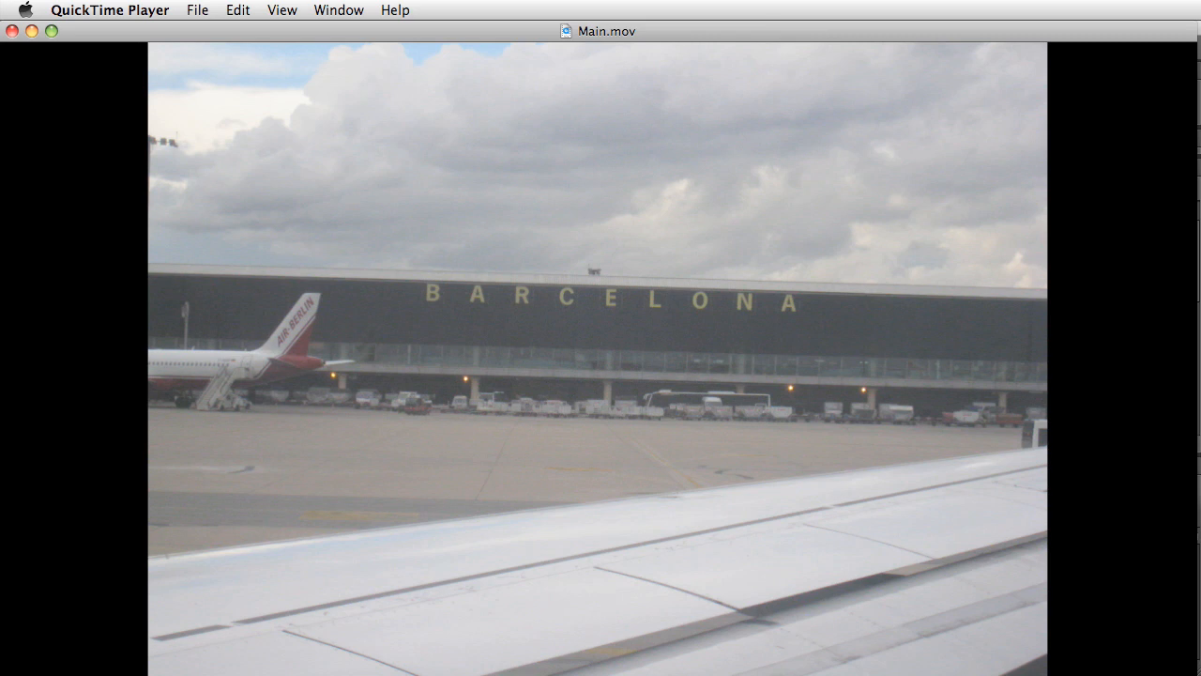
drag(637, 33, 639, 31)
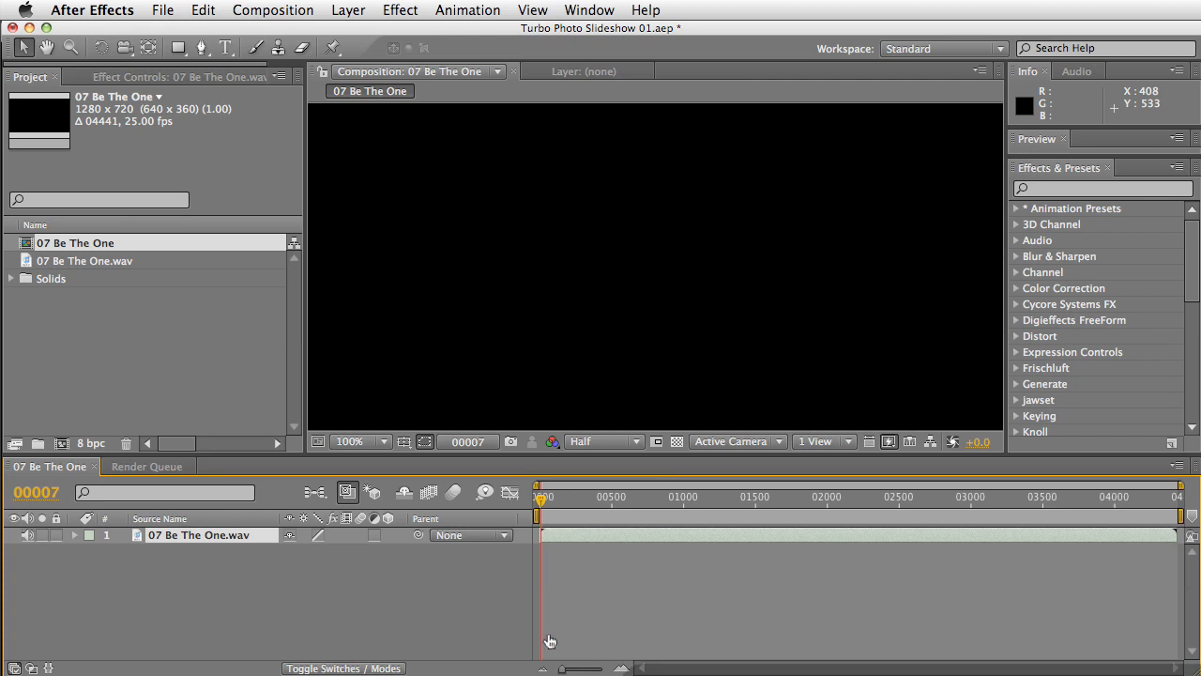
Switch to Finder, select all the files in the Barca & Snowbombimg Mar2008 folder, and return to After Effects
key(super+Tab)
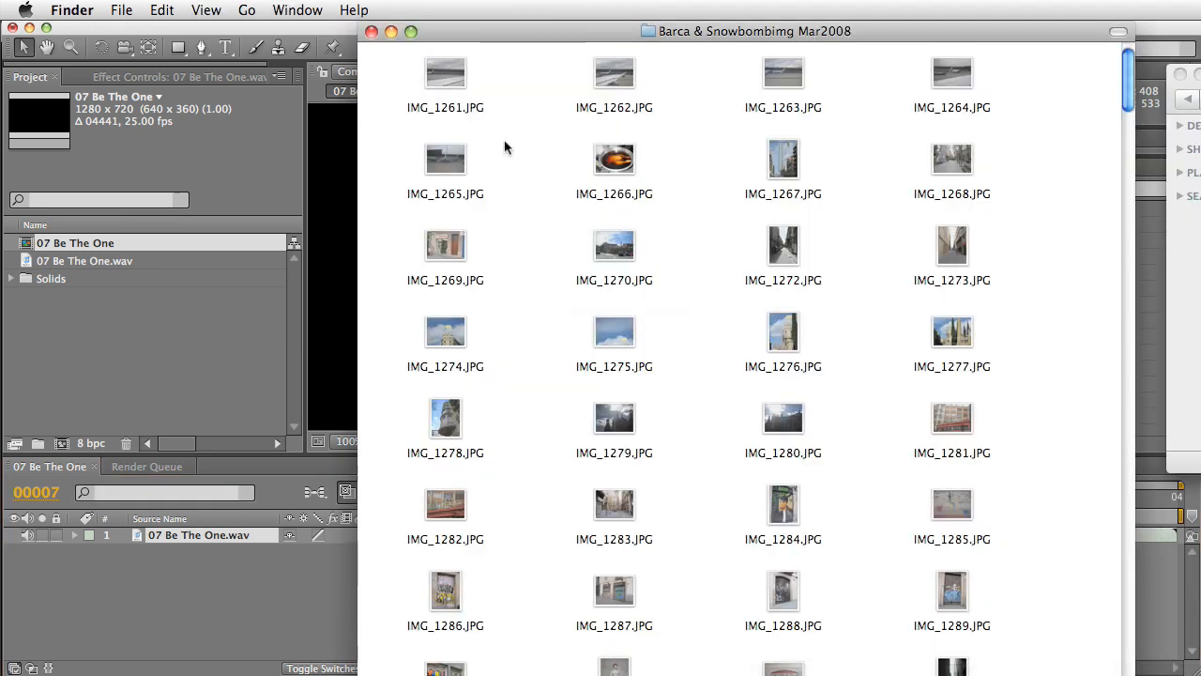
drag(480, 27, 481, 26)
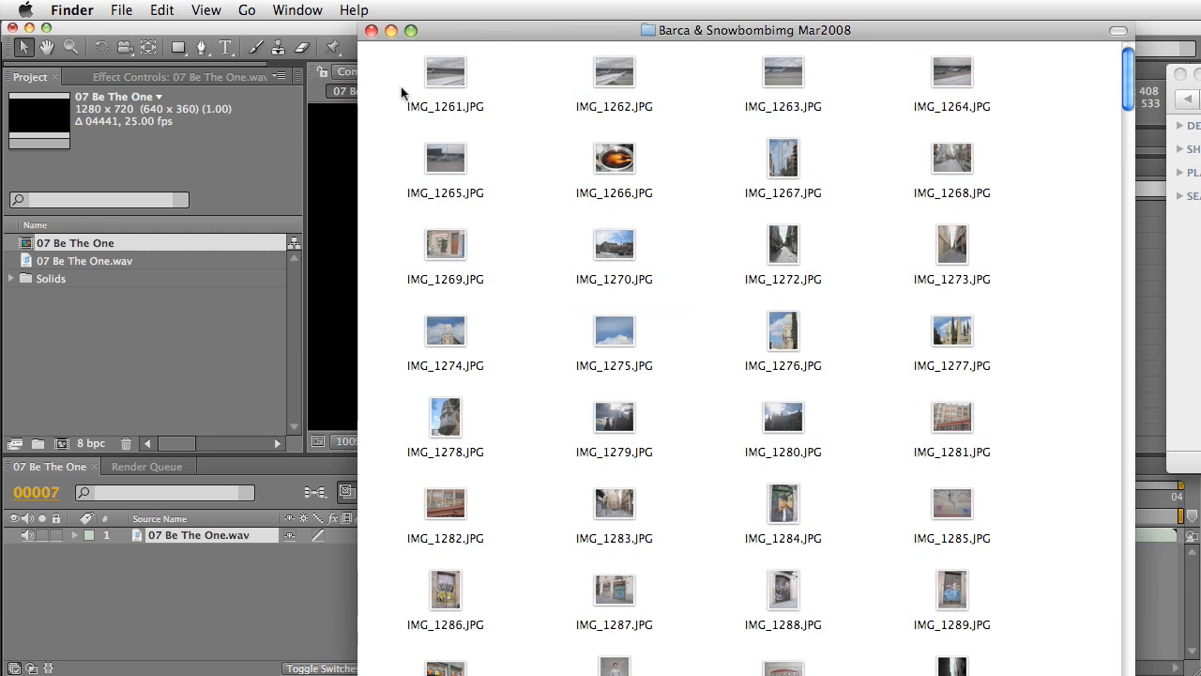
key(super+a)
key(super+Tab)
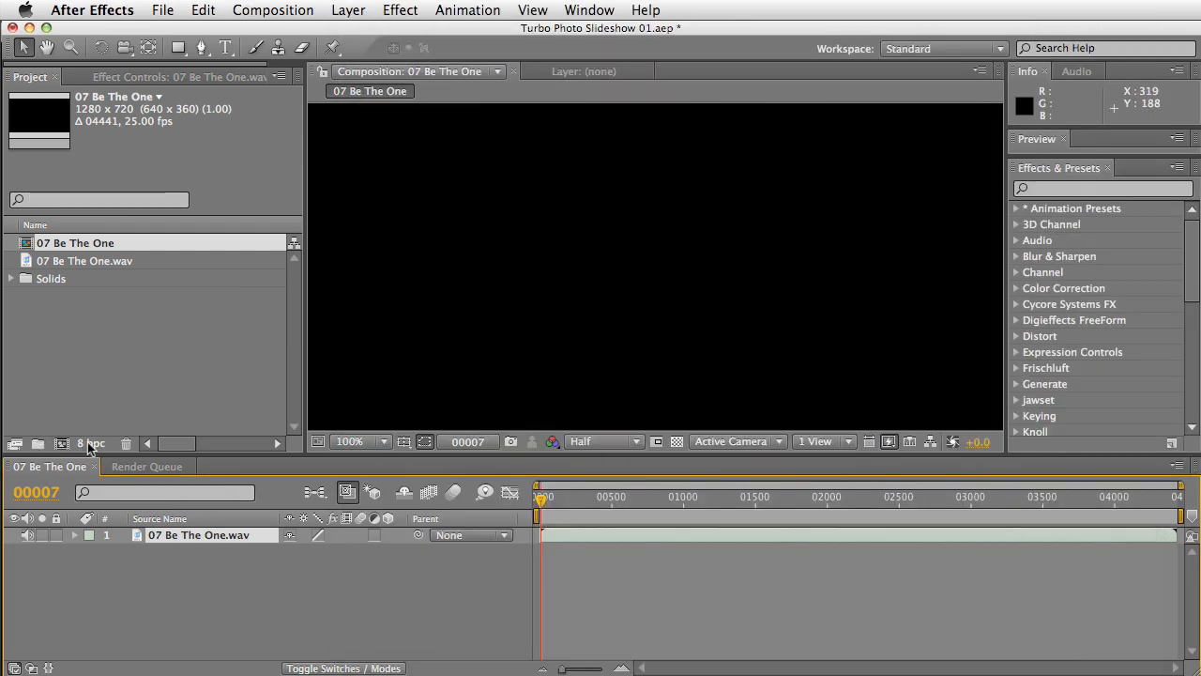
Create a project folder named Photos
double_click(38, 444)
text(Photos)
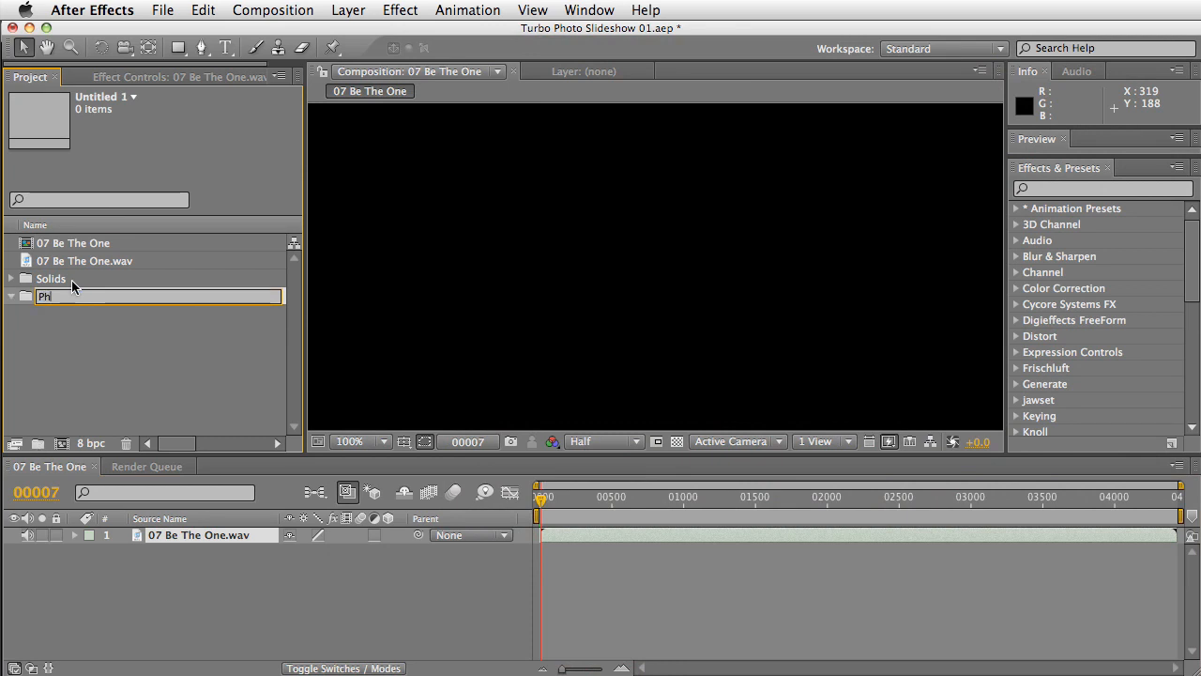
key(Return)
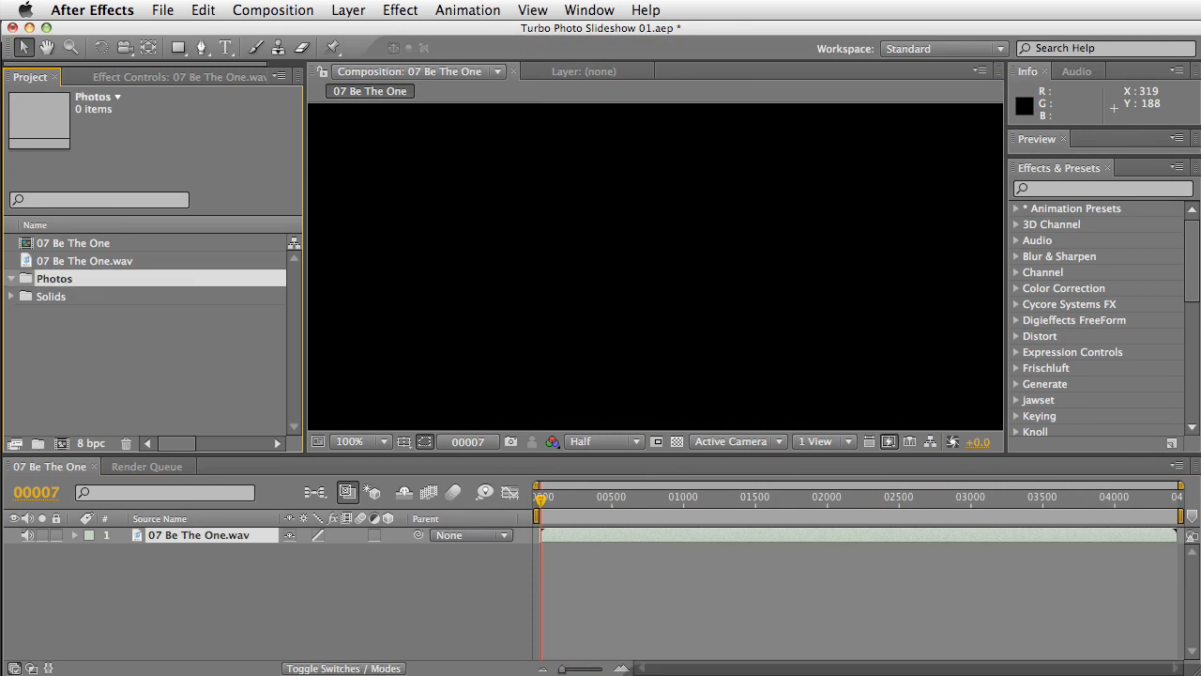
Import the selected Finder files into the project's Photos folder and check the folder's contents
key(super+Tab)
drag(454, 75, 64, 273)
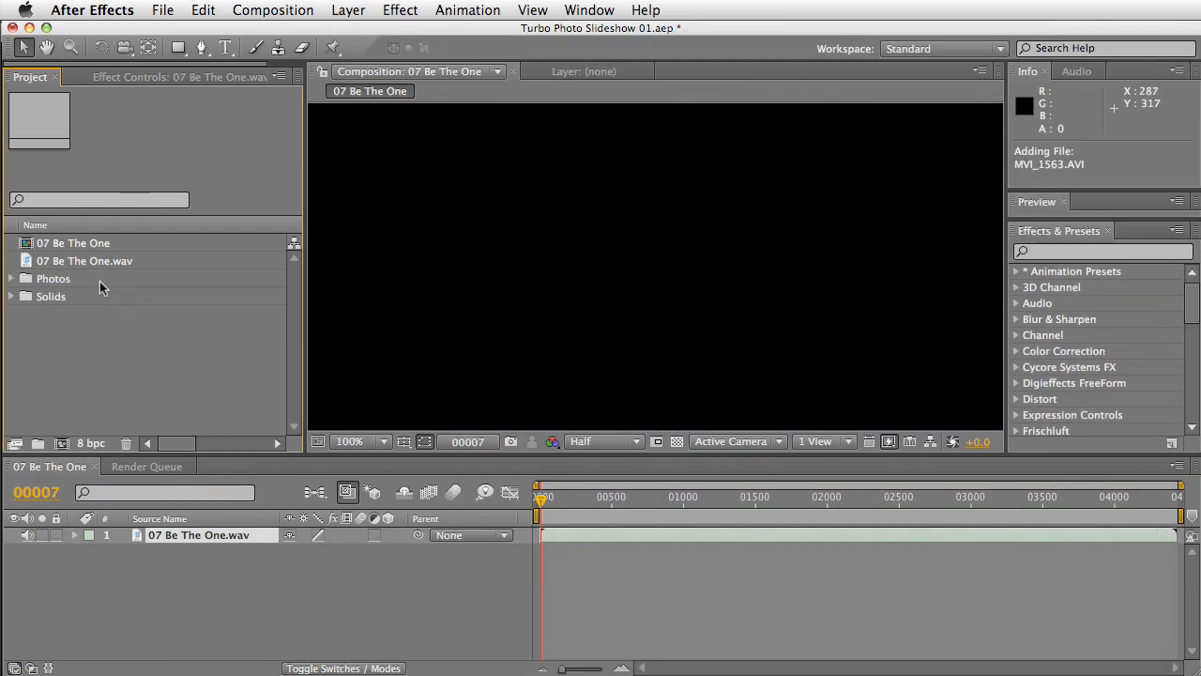
click(12, 281)
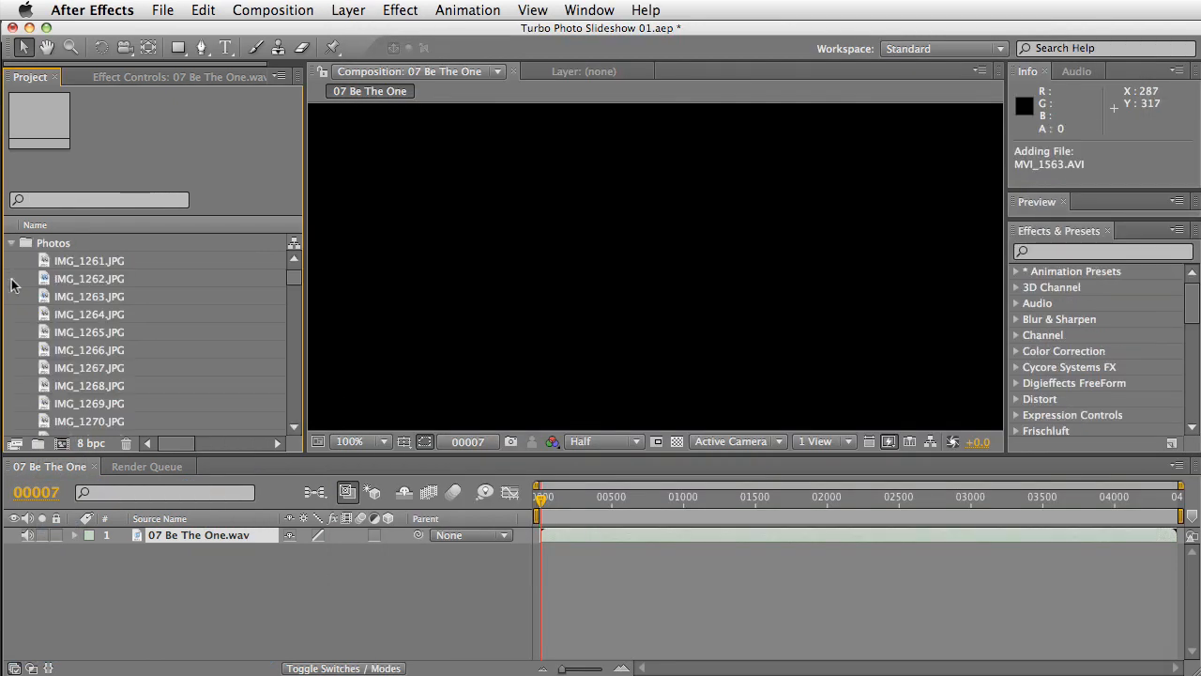
click(12, 246)
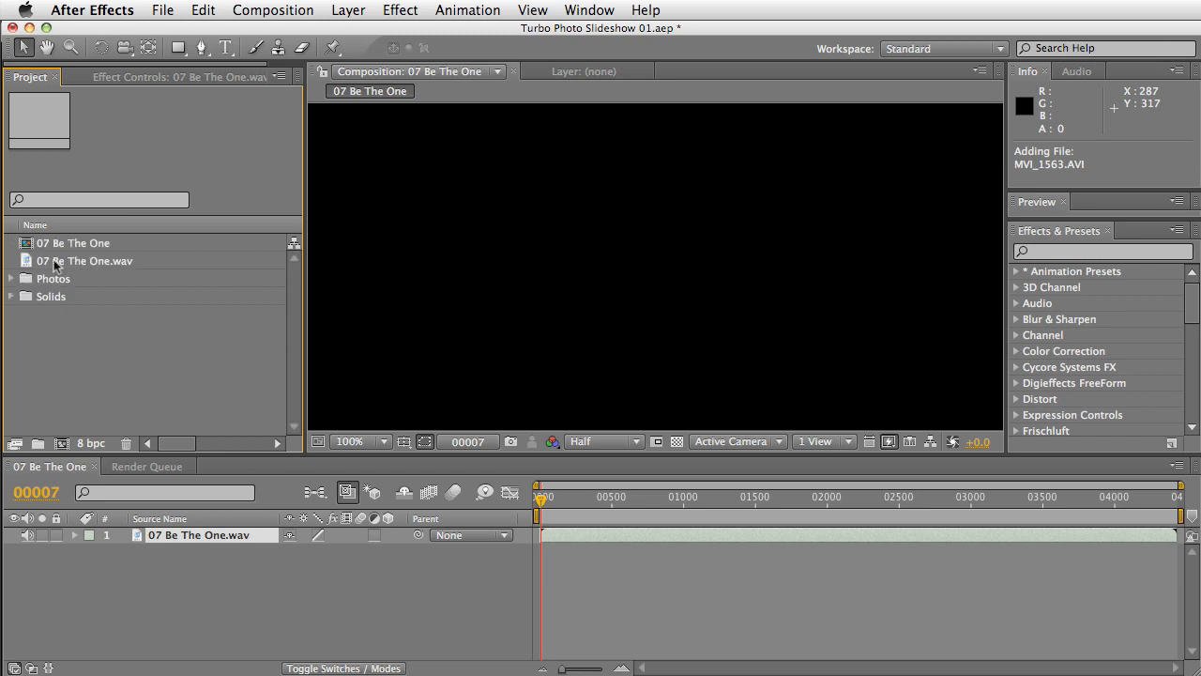
Create a composition with the HDV/HDTV 720 25 preset and add everything in the Photos folder to it as layers
key(super+n)
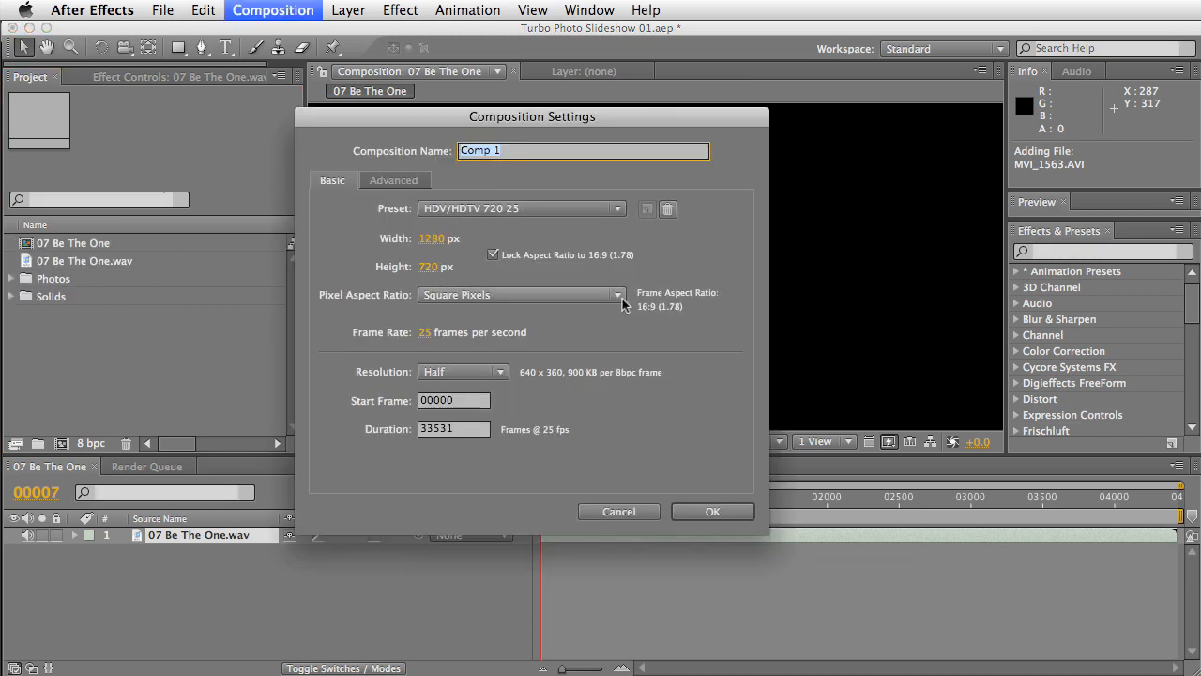
click(709, 516)
drag(53, 298, 139, 593)
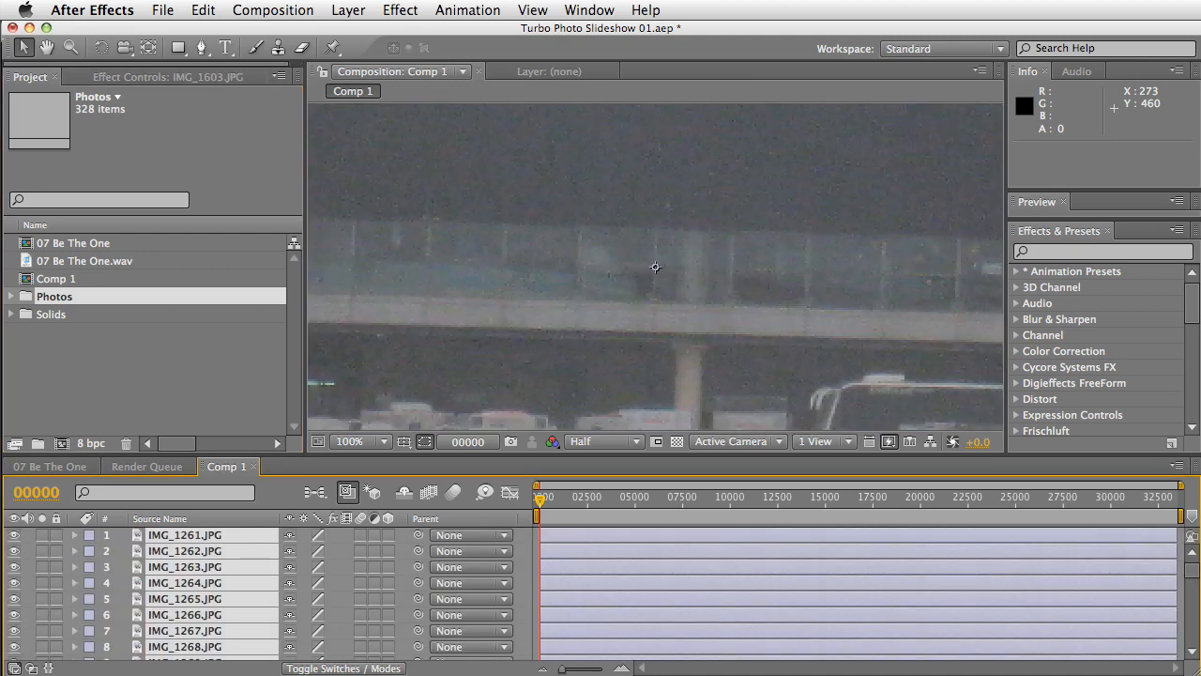
key(comma)
key(comma)
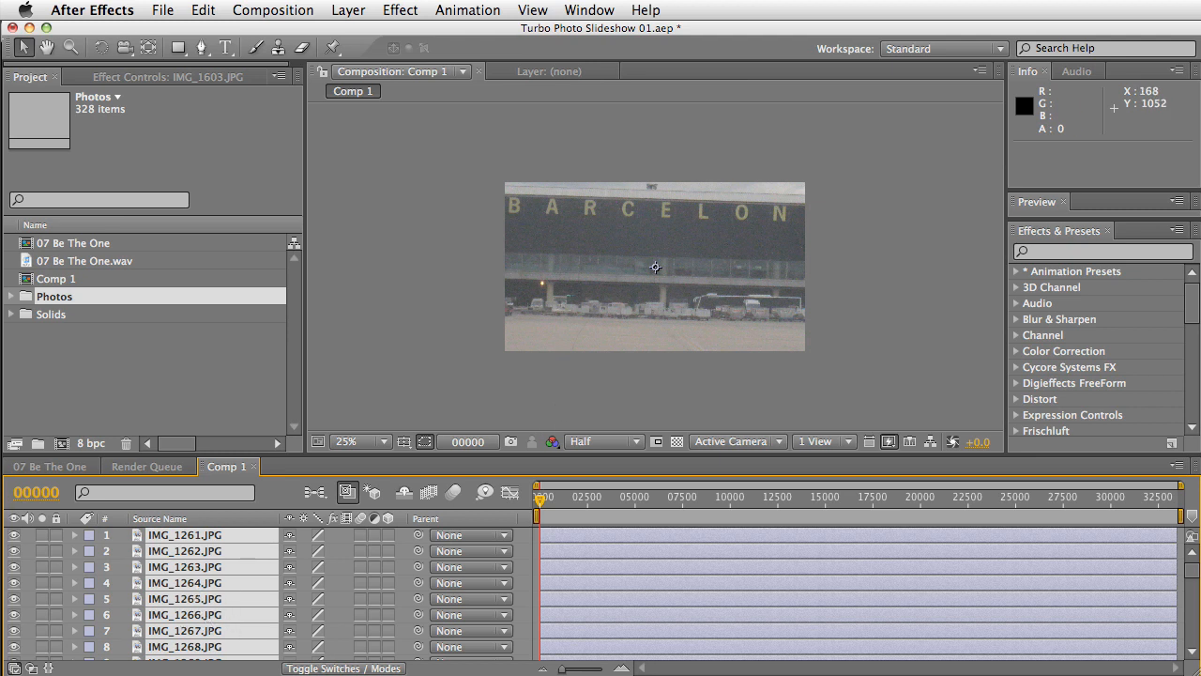
Switch to Finder and preview IMG_1267.JPG at a large size to examine its orientation
key(super+Tab)
click(676, 326)
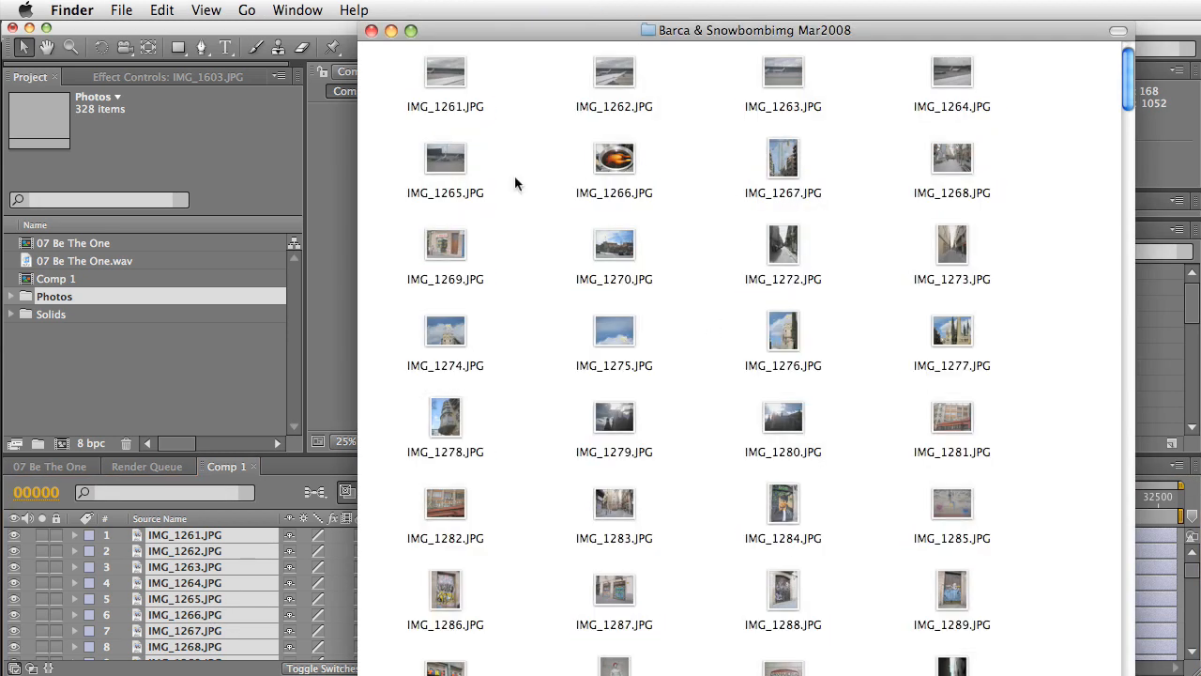
click(783, 173)
key(space)
drag(869, 93, 499, 19)
drag(1200, 674, 882, 664)
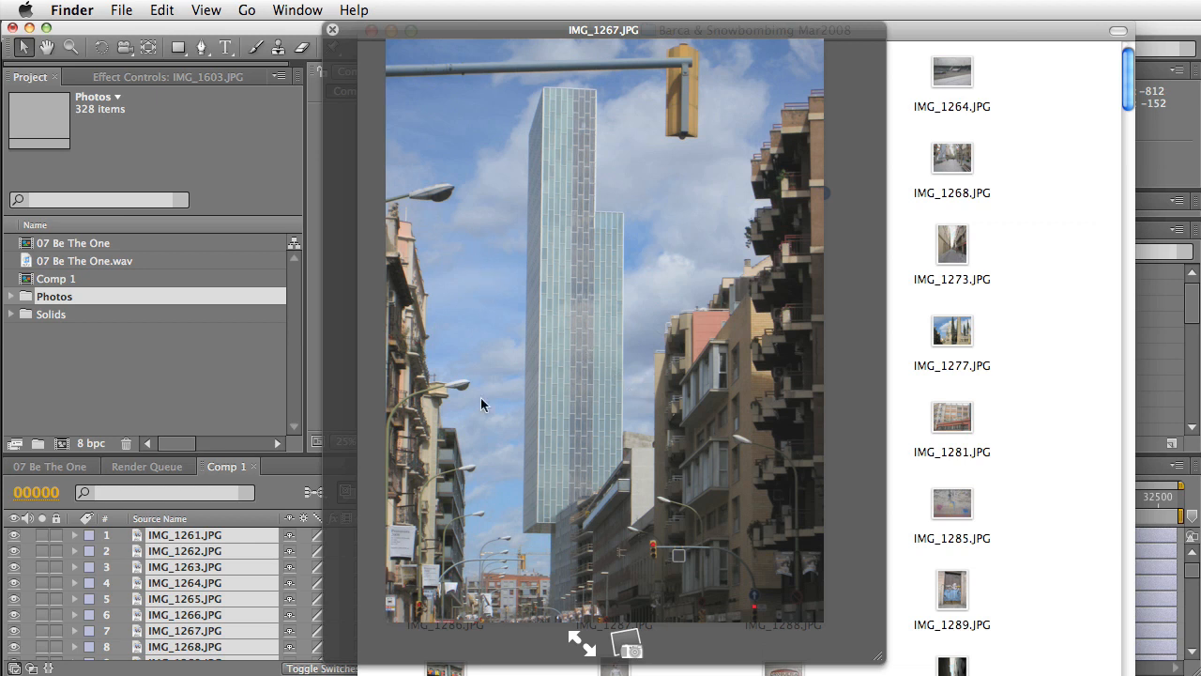
Return to After Effects, solo the IMG_1267.JPG layer, and scale it down proportionally to 30%
key(super+Tab)
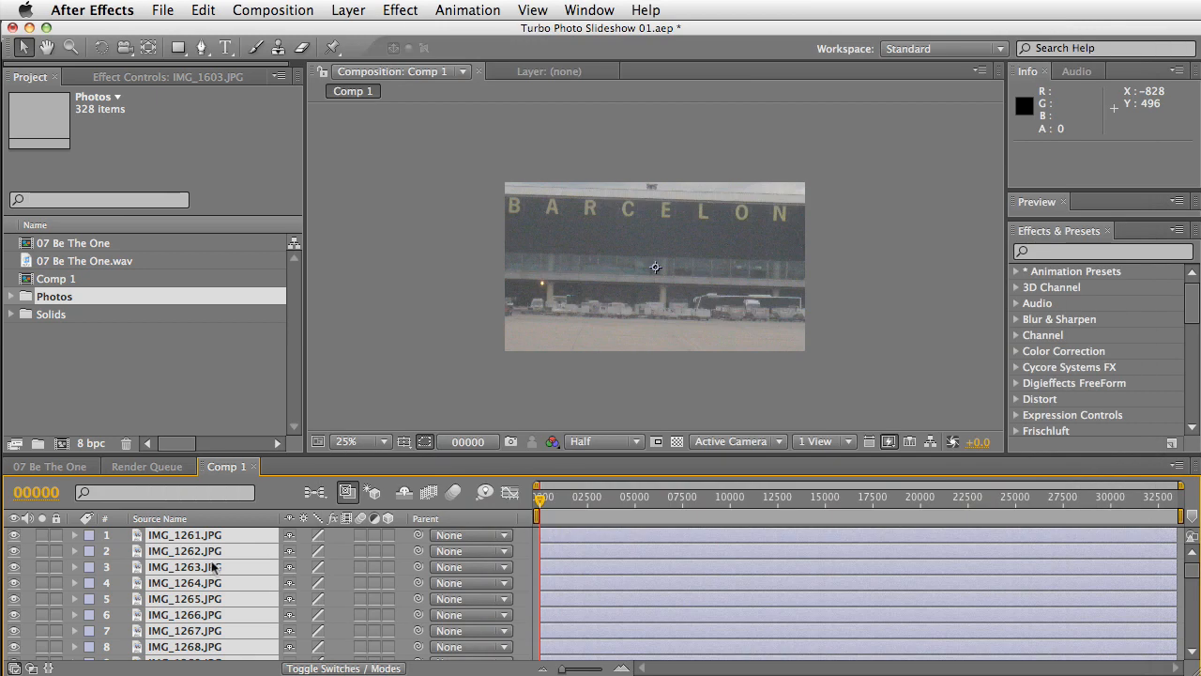
click(218, 633)
click(42, 631)
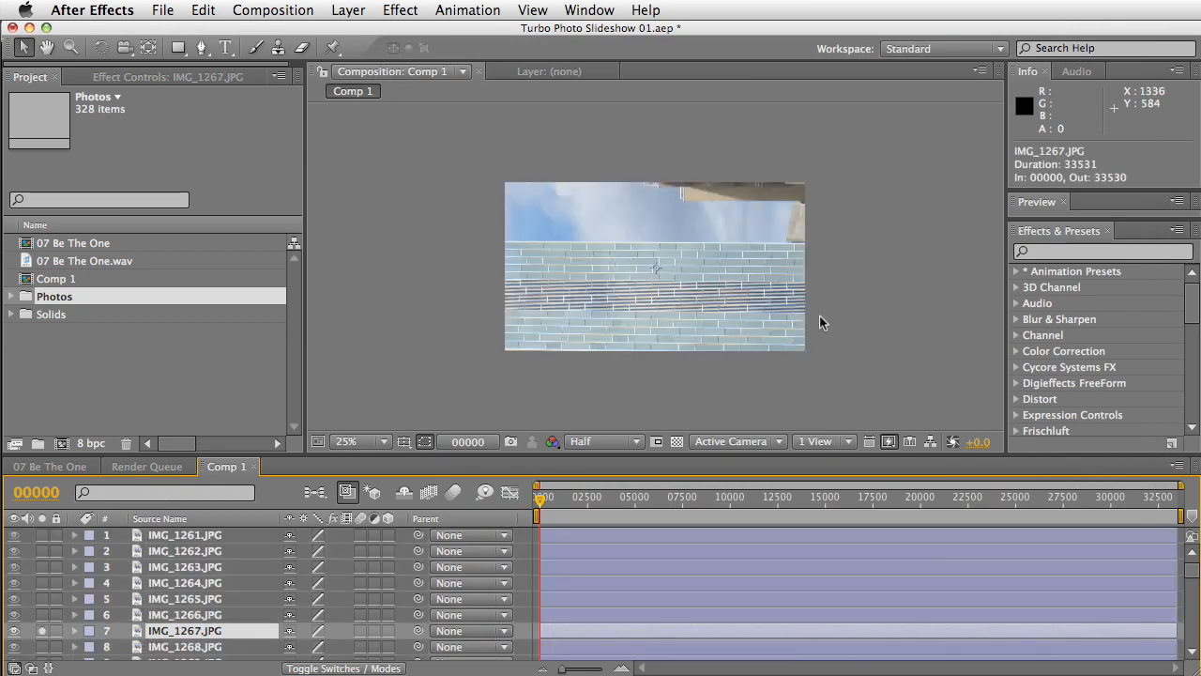
key(comma)
drag(850, 122, 735, 220)
key(period)
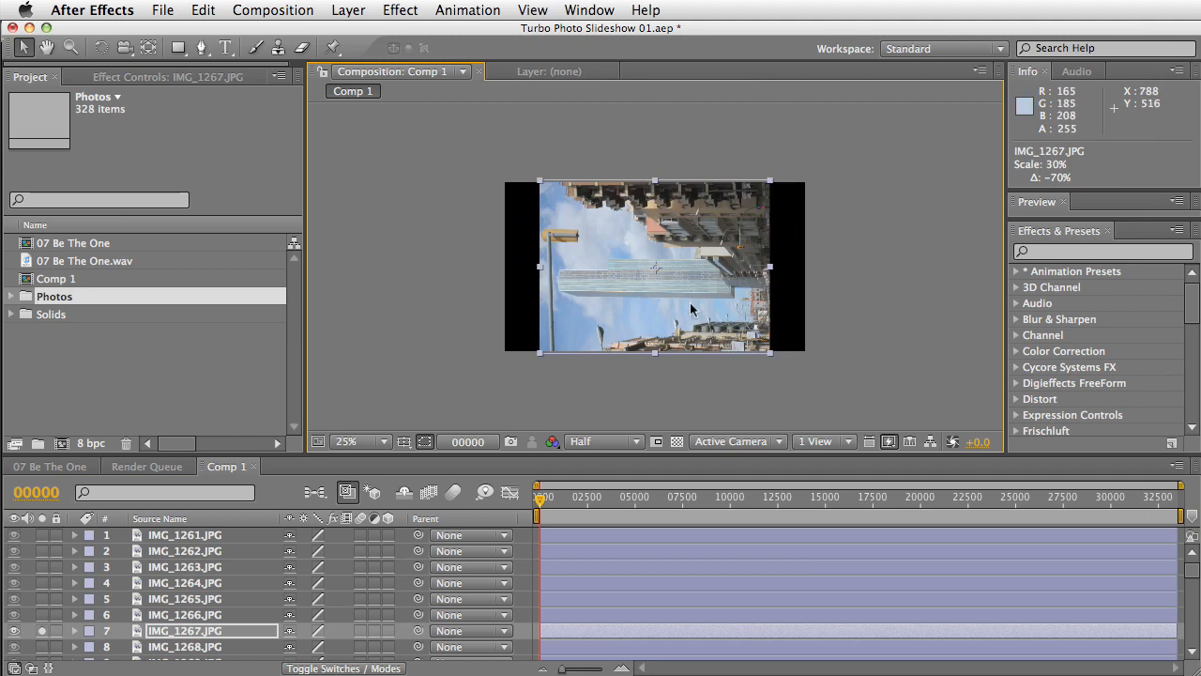
key(period)
drag(634, 454, 692, 489)
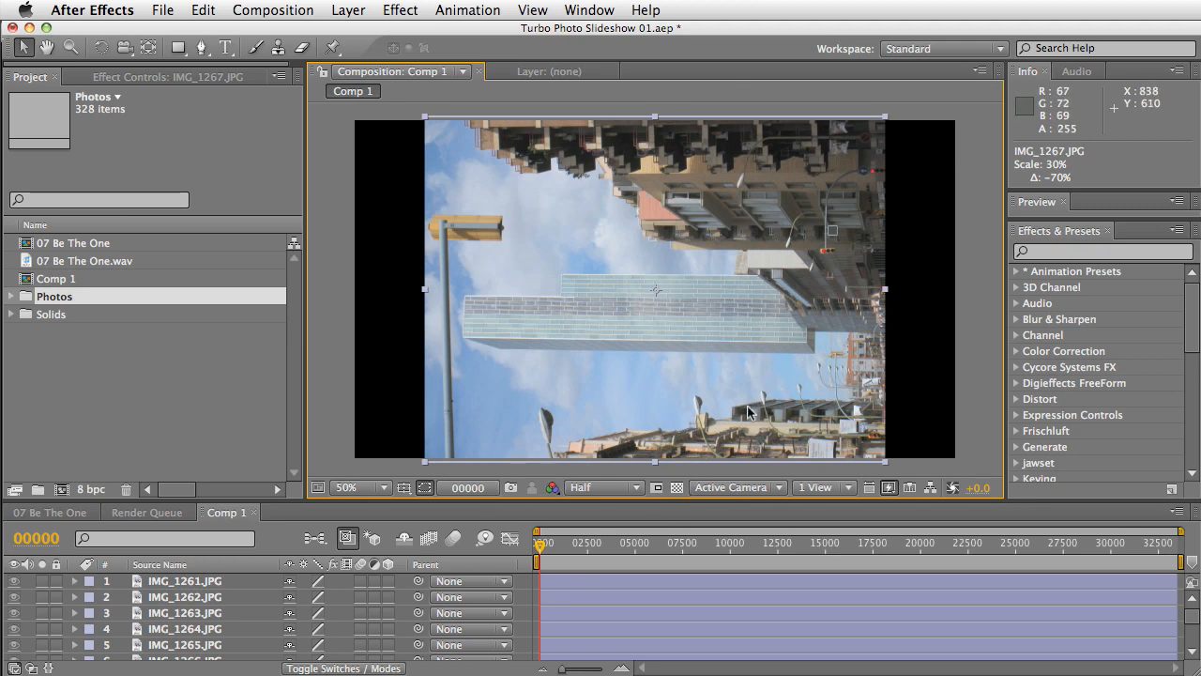
Turn off solo for the IMG_1267.JPG layer
key(space)
drag(592, 628, 616, 573)
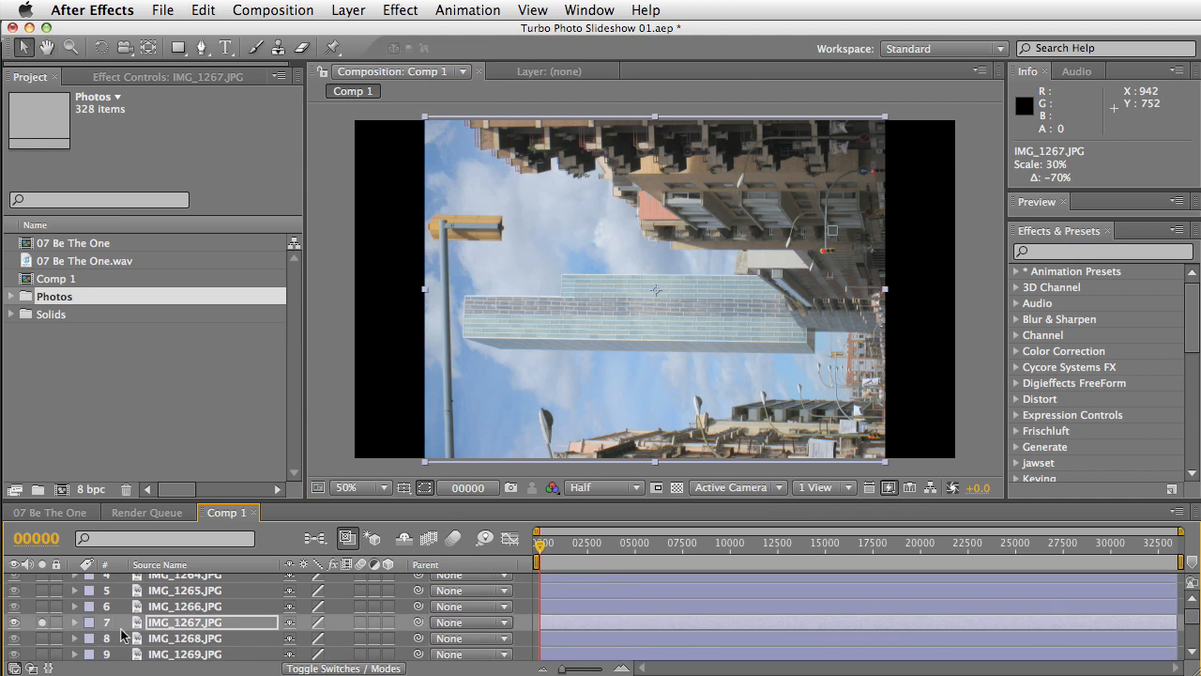
click(180, 627)
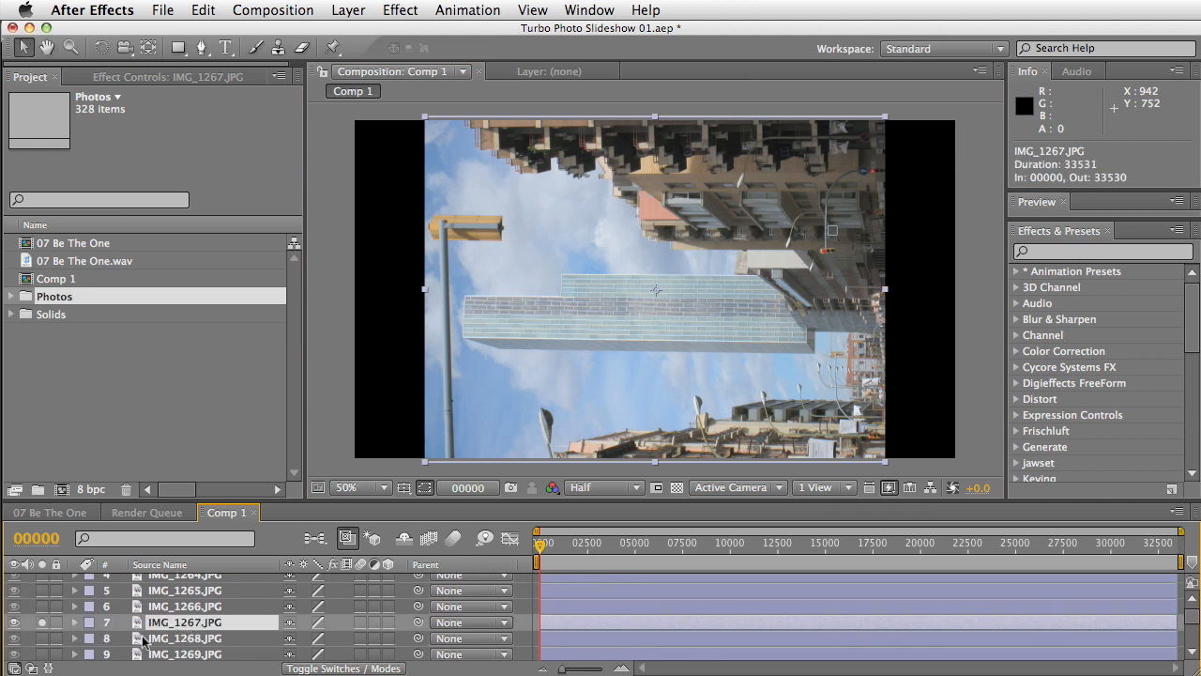
click(42, 622)
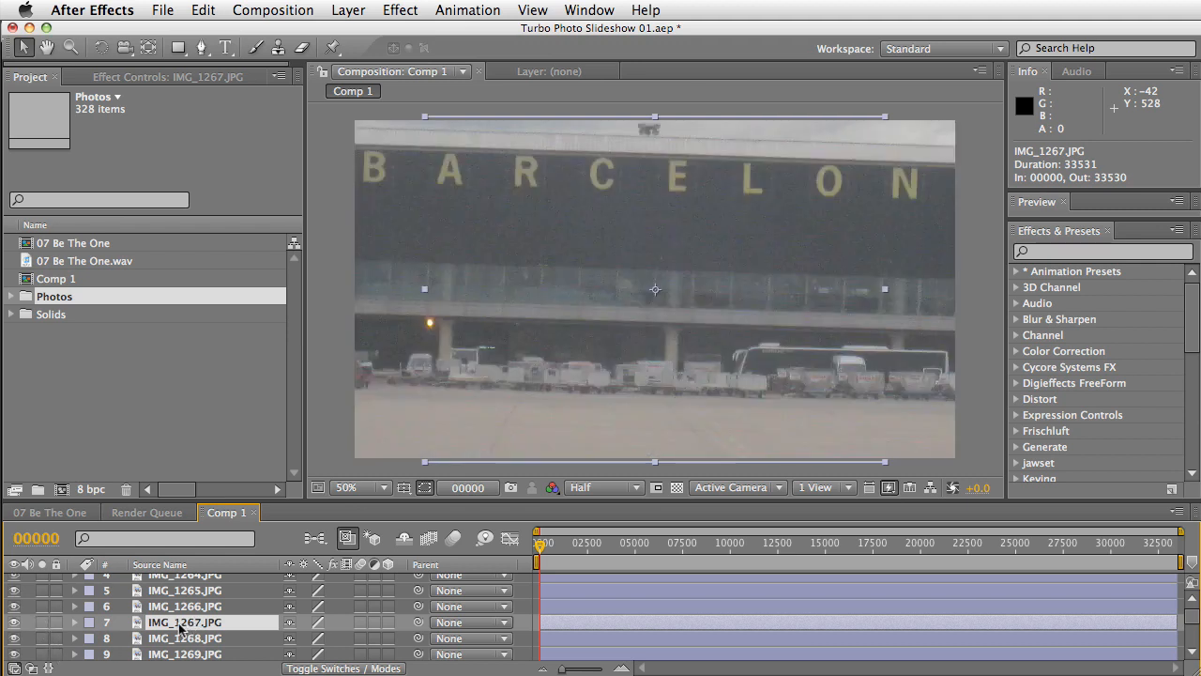
Run the PhotoOrientationFixer.jsx script on all the photo layers in the composition
key(super+a)
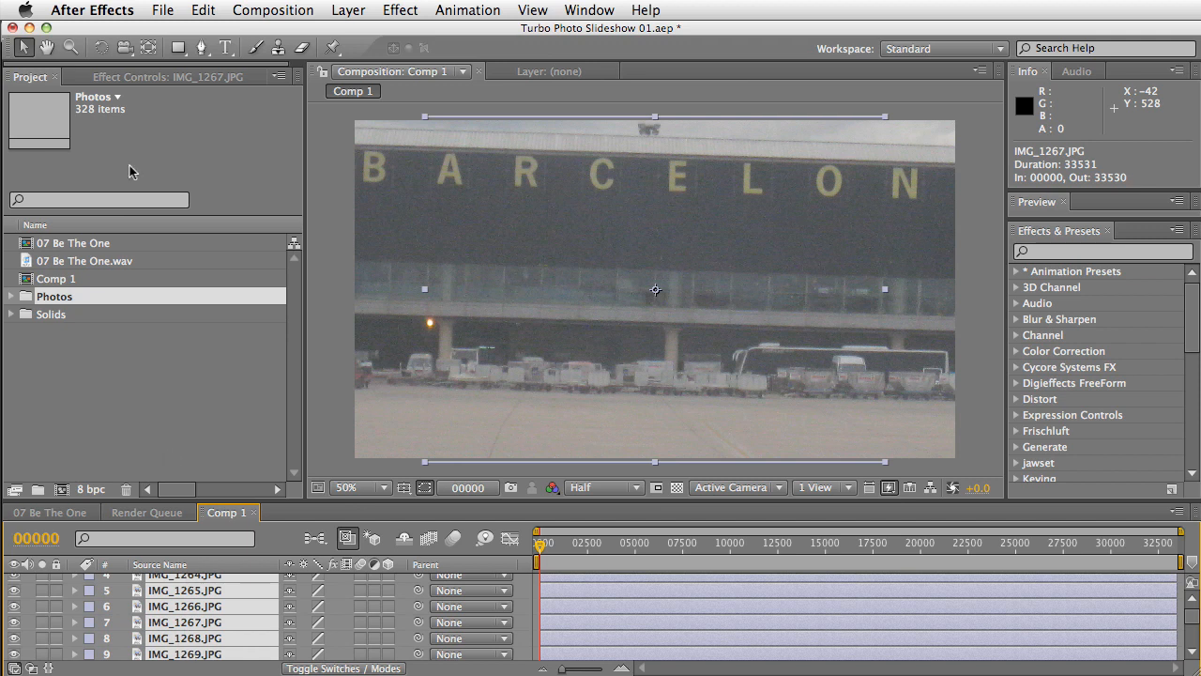
click(162, 10)
mouse_move(178, 545)
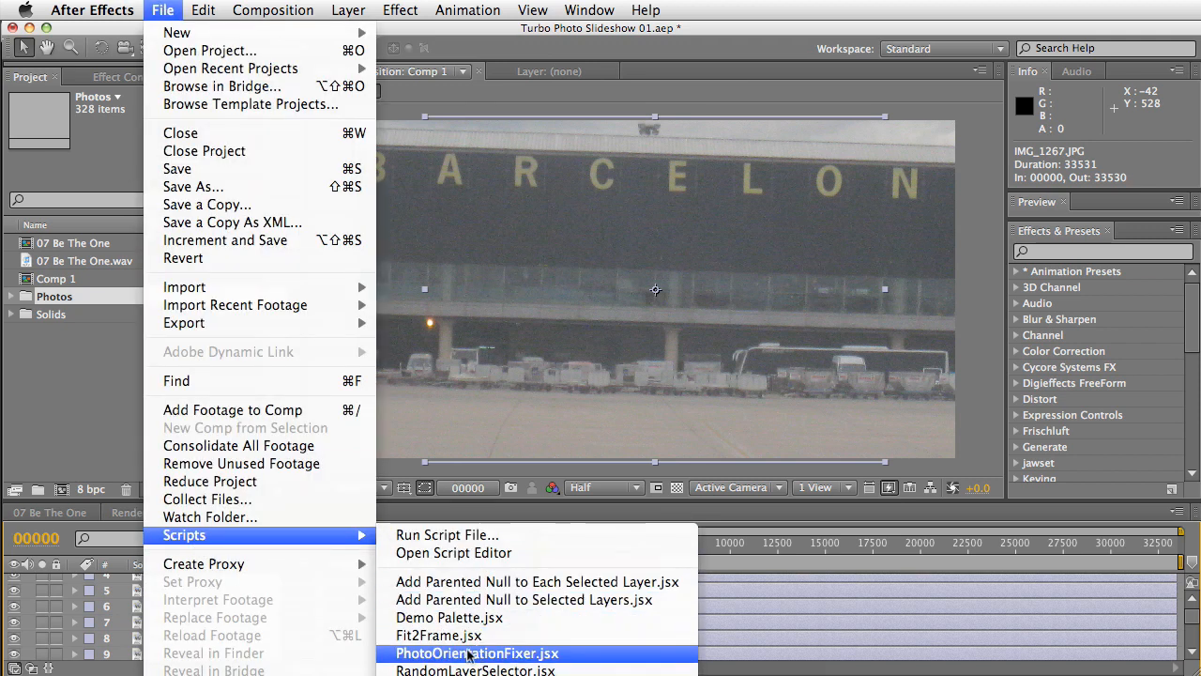
click(535, 656)
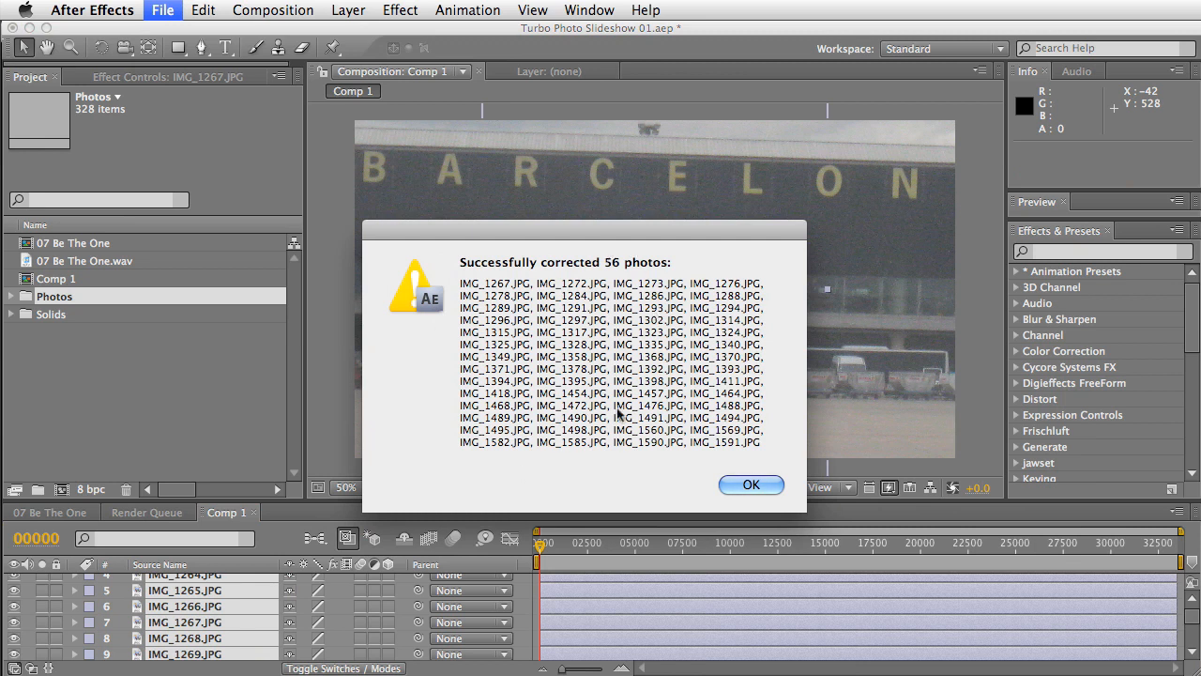
key(Return)
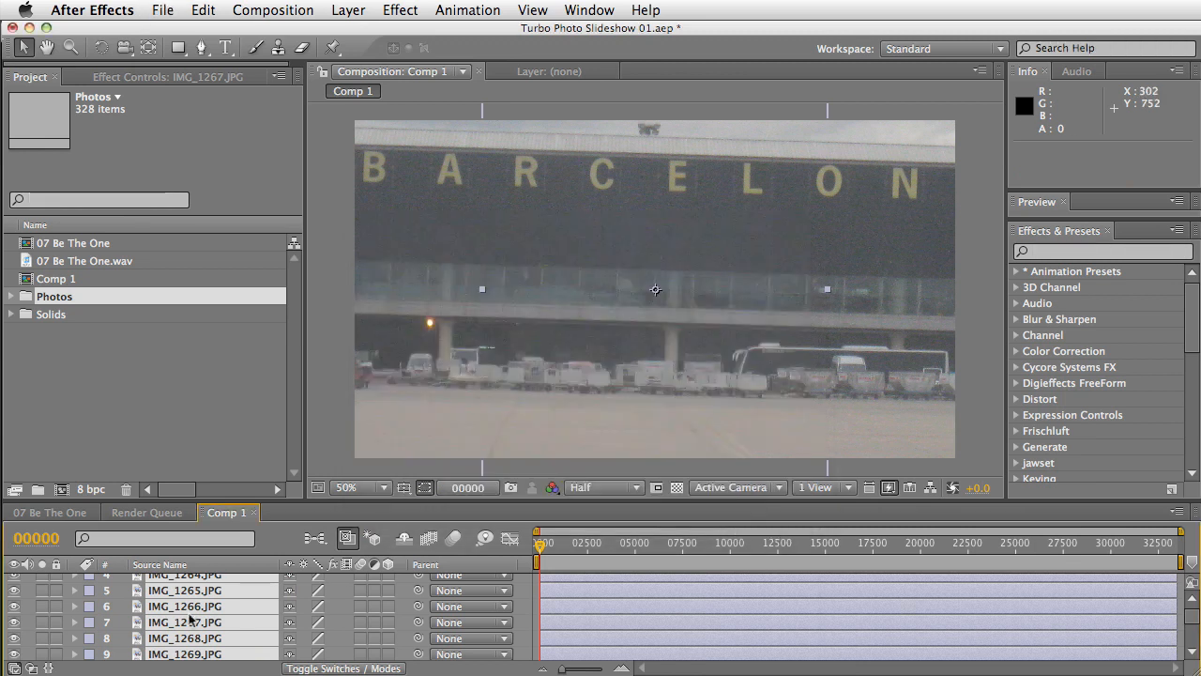
Solo the IMG_1267.JPG layer and show its Rotation property to check the corrected orientation
key(super+a)
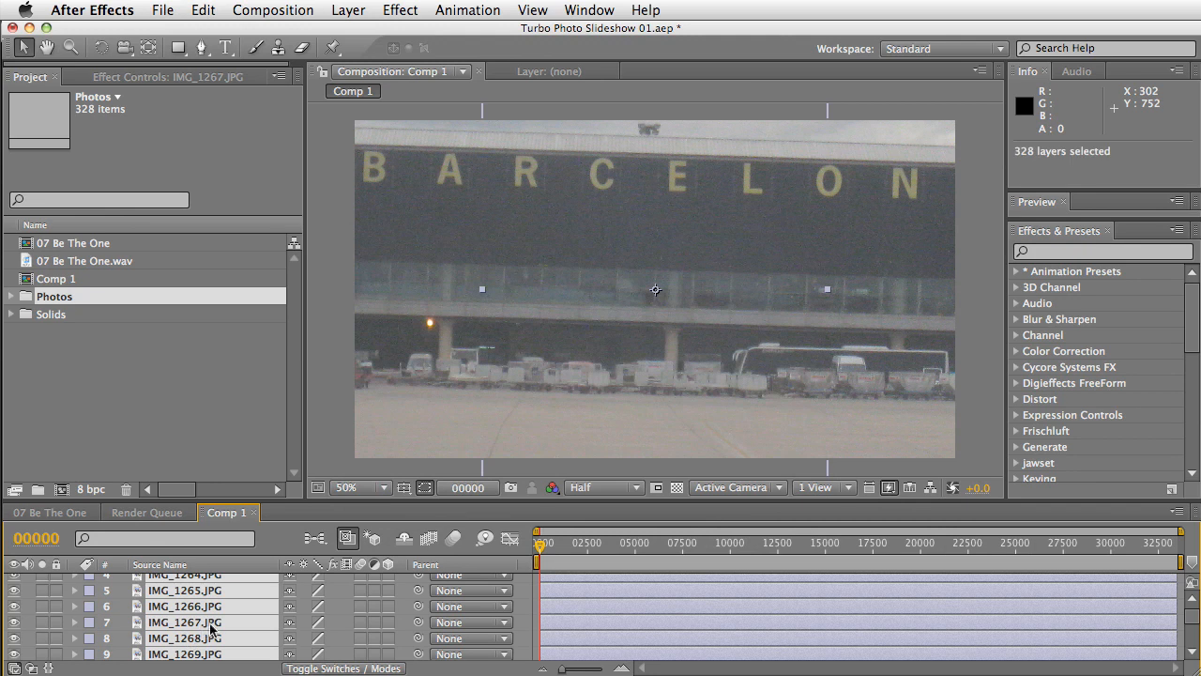
click(202, 623)
click(41, 622)
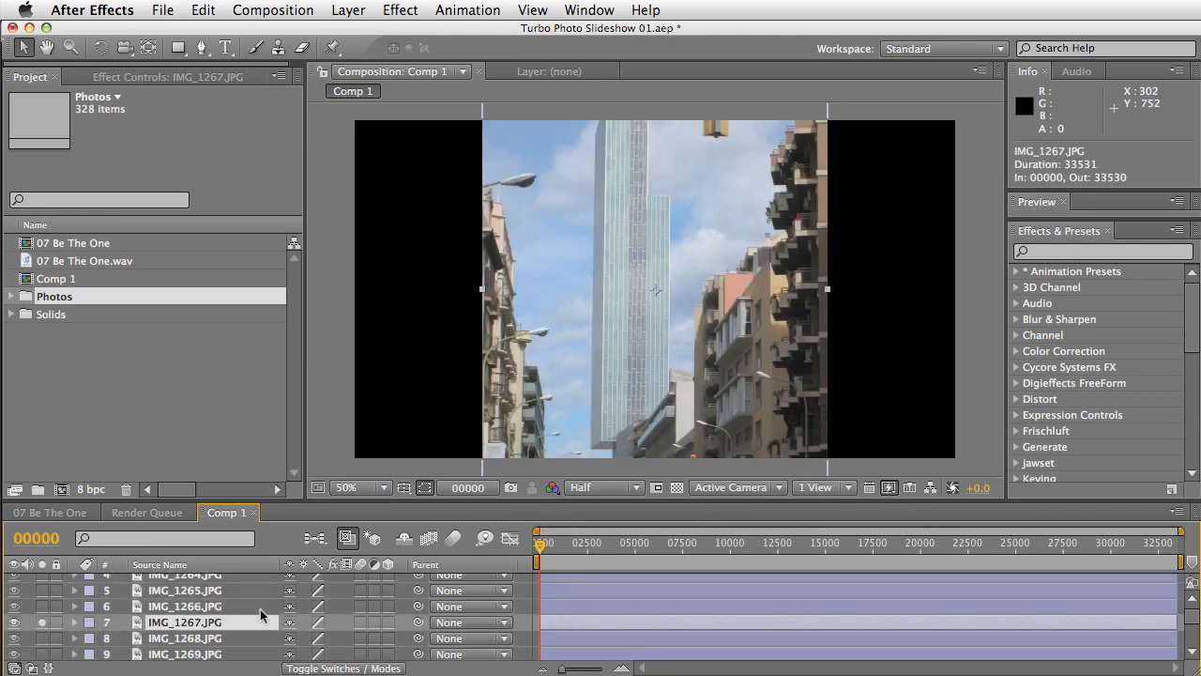
key(comma)
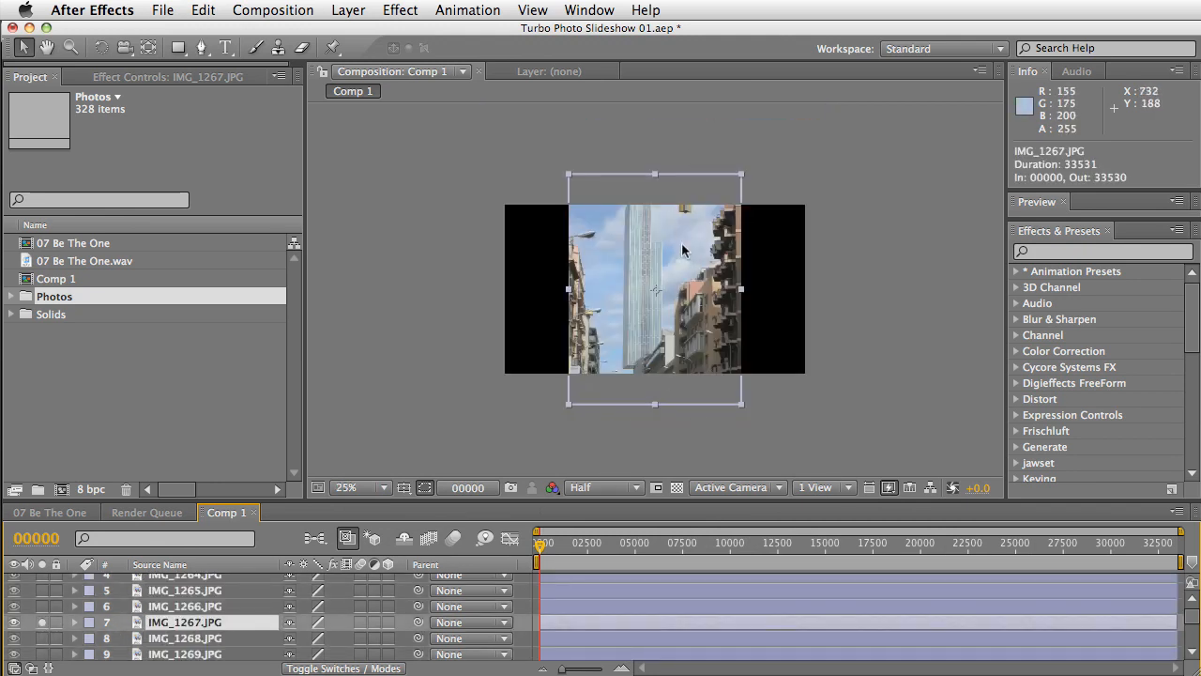
key(r)
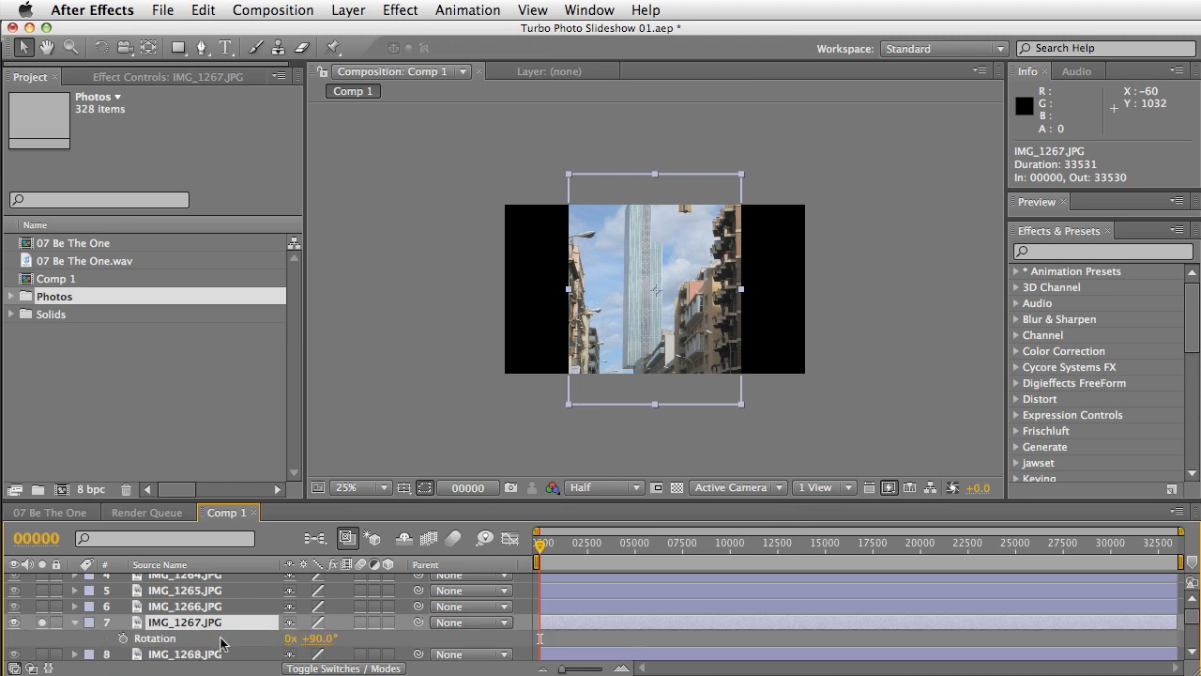
click(42, 622)
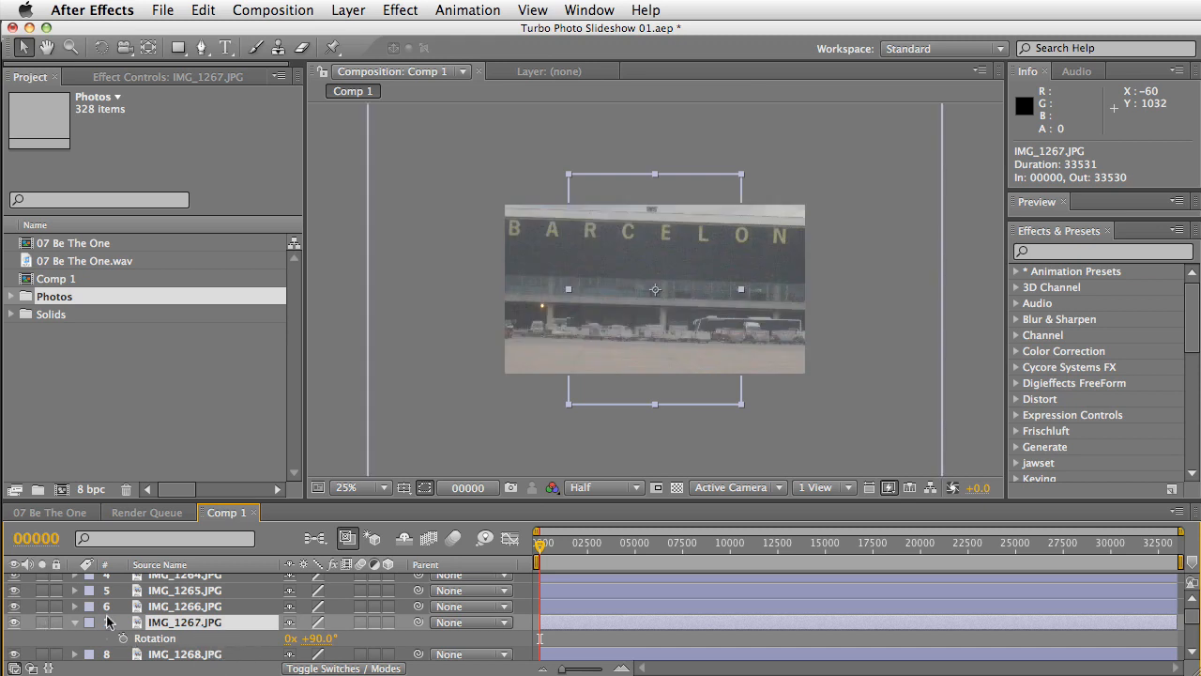
click(42, 623)
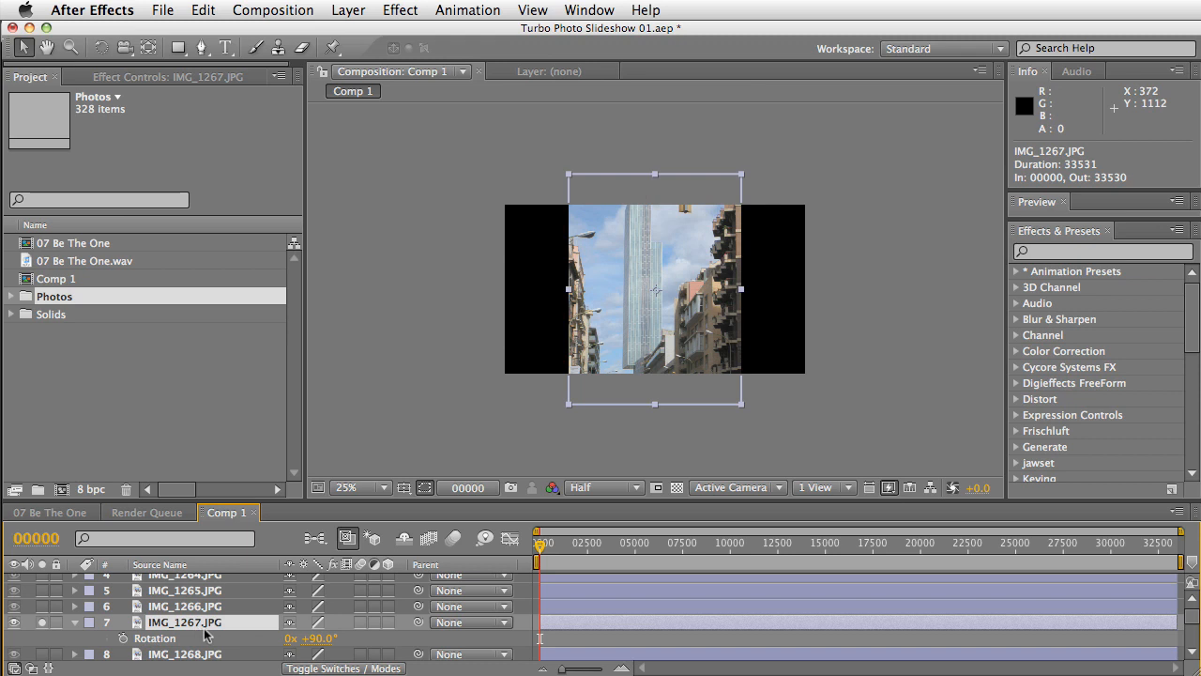
Fit the IMG_1267.JPG layer to the comp height and set its rotation to 90°
click(400, 9)
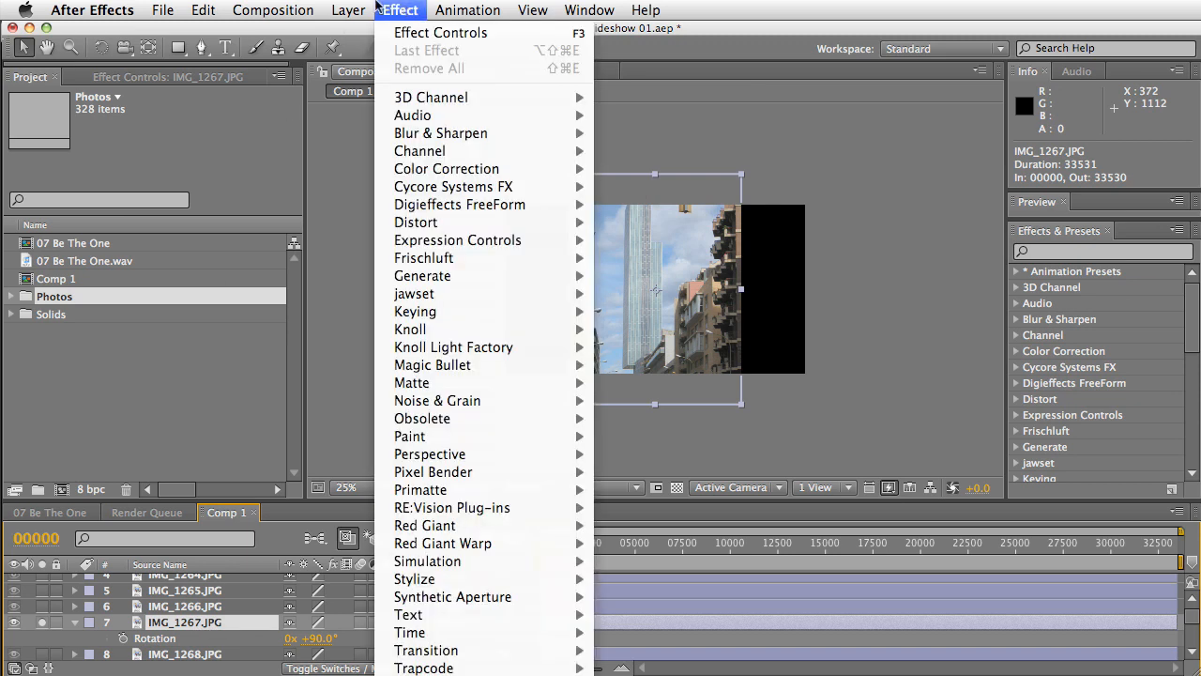
mouse_move(423, 198)
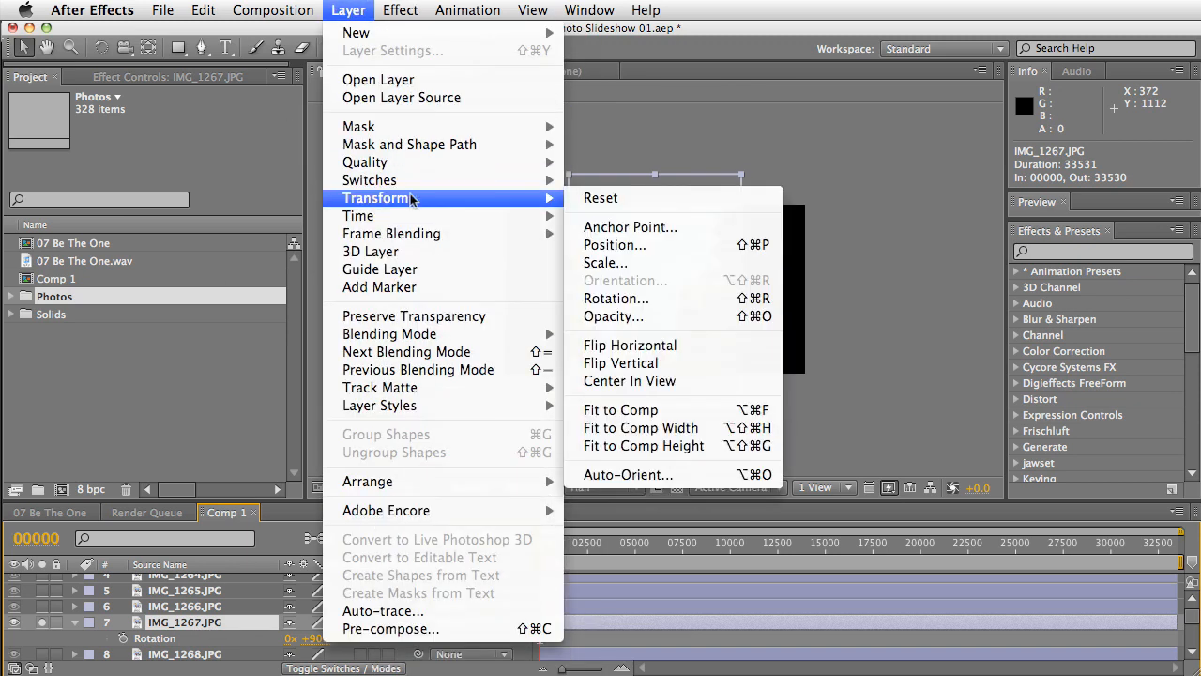
click(692, 450)
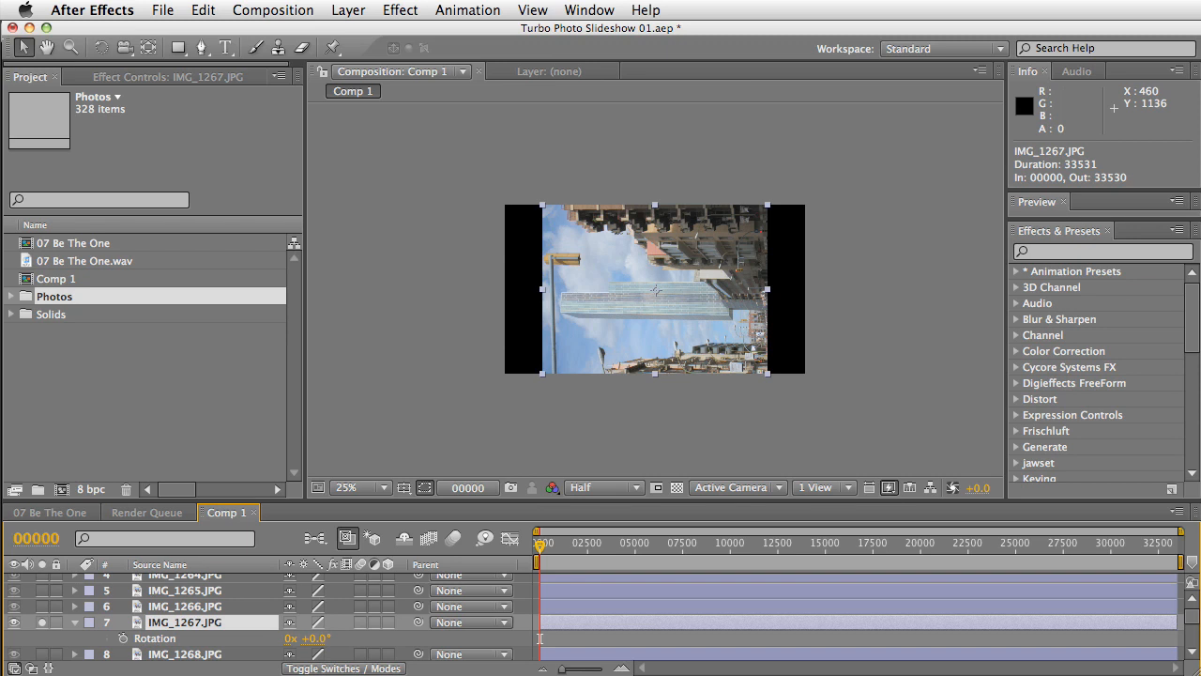
click(323, 639)
key(Return)
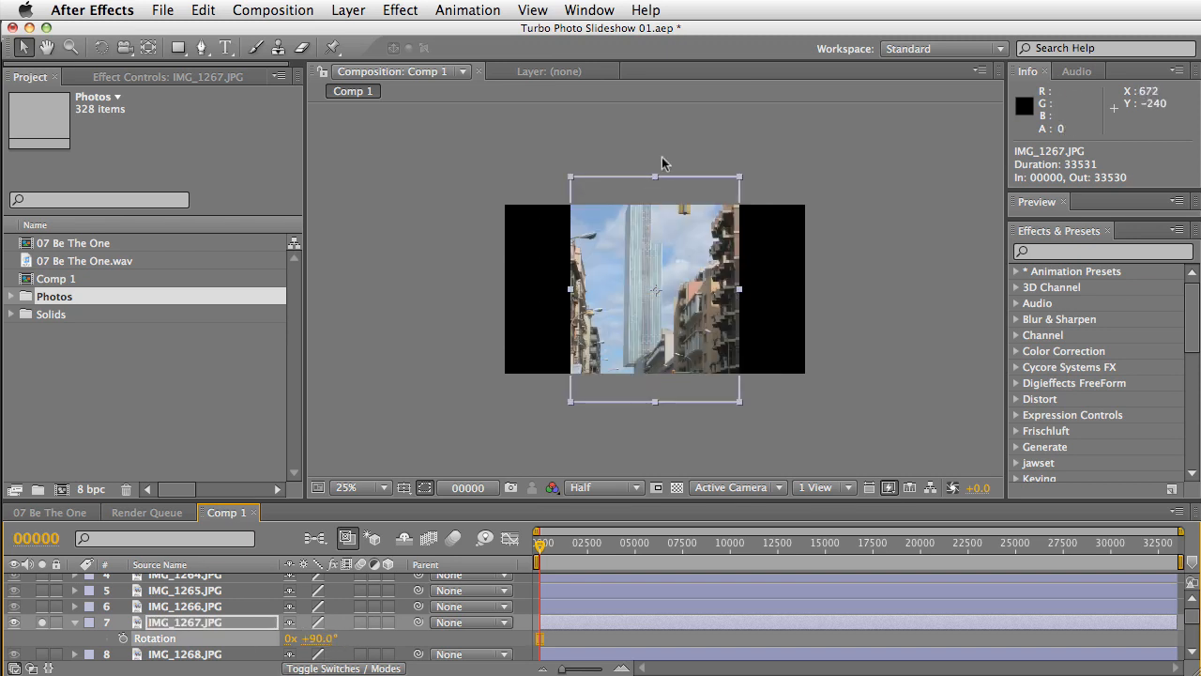
Turn off solo for IMG_1267.JPG and run the Fit2Frame.jsx script on all photo layers, choosing to letterbox them
click(68, 627)
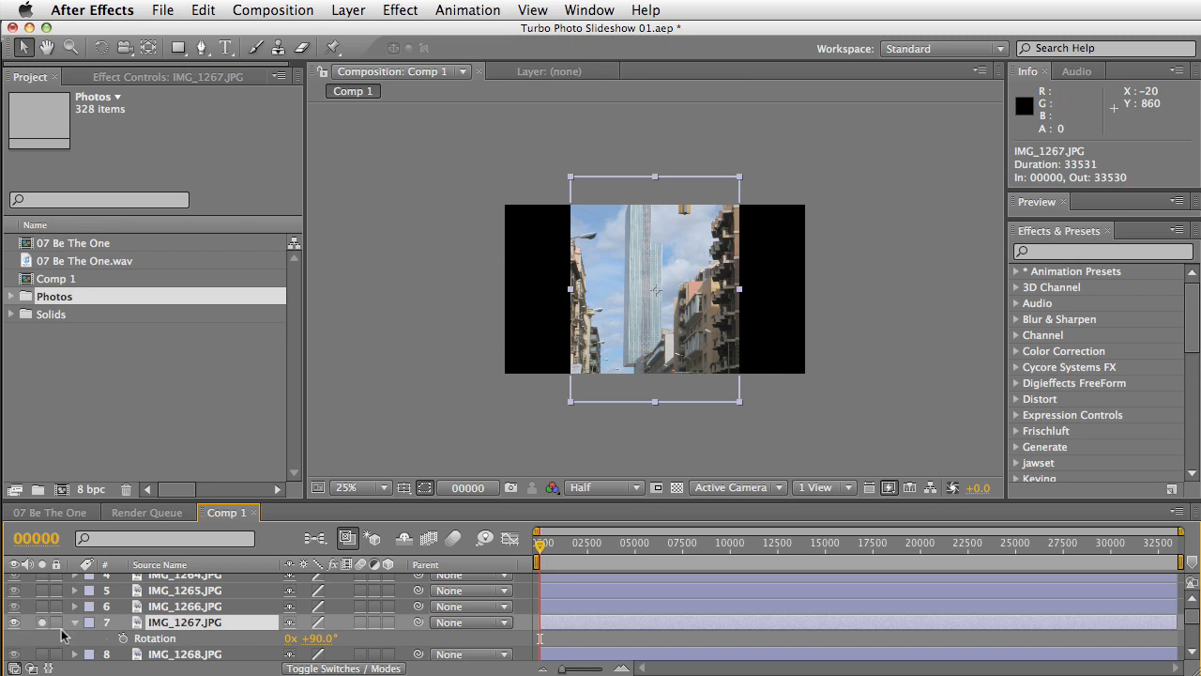
click(42, 623)
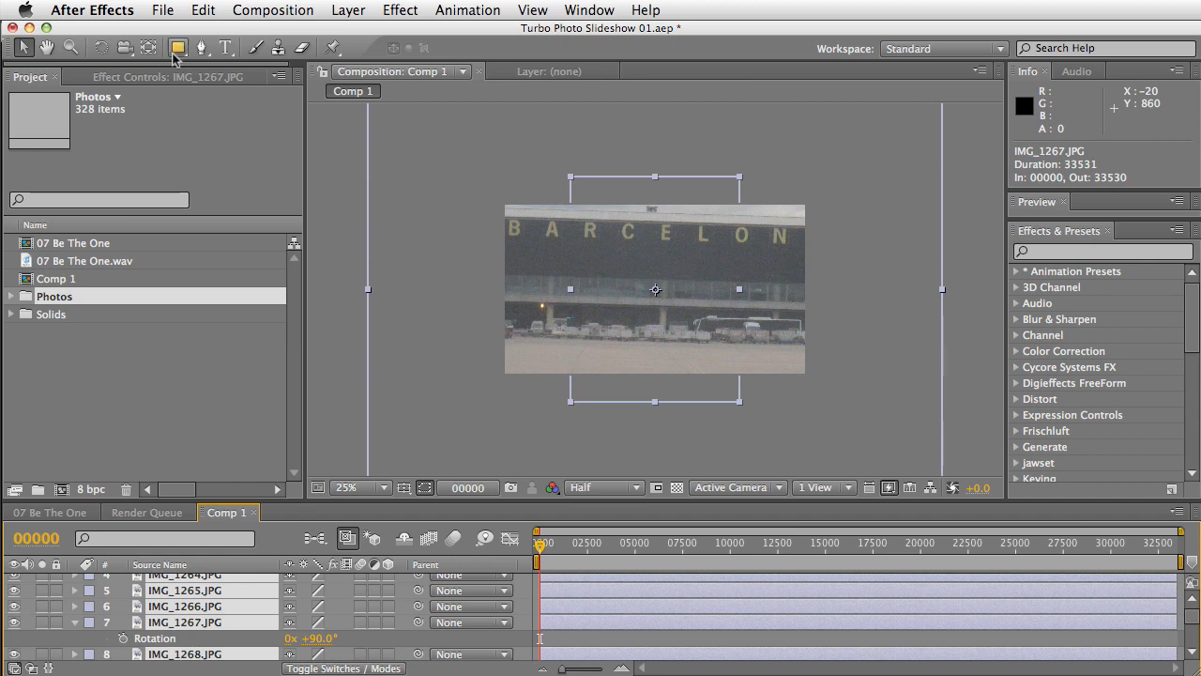
click(163, 10)
mouse_move(236, 539)
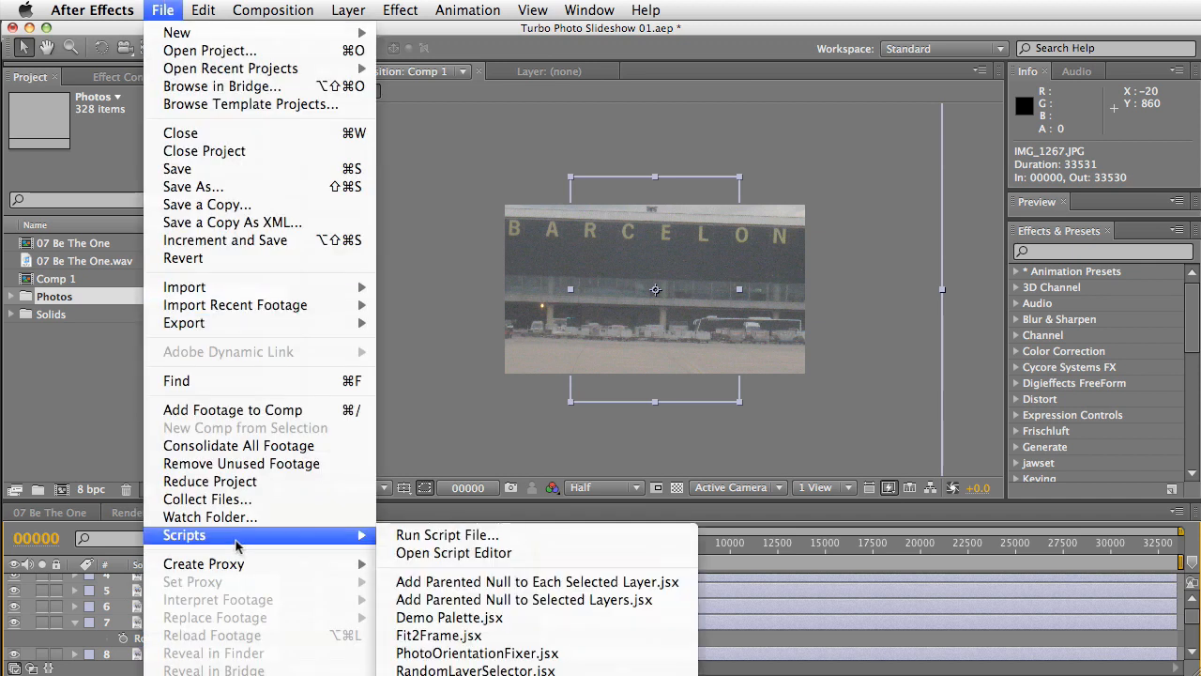
click(449, 640)
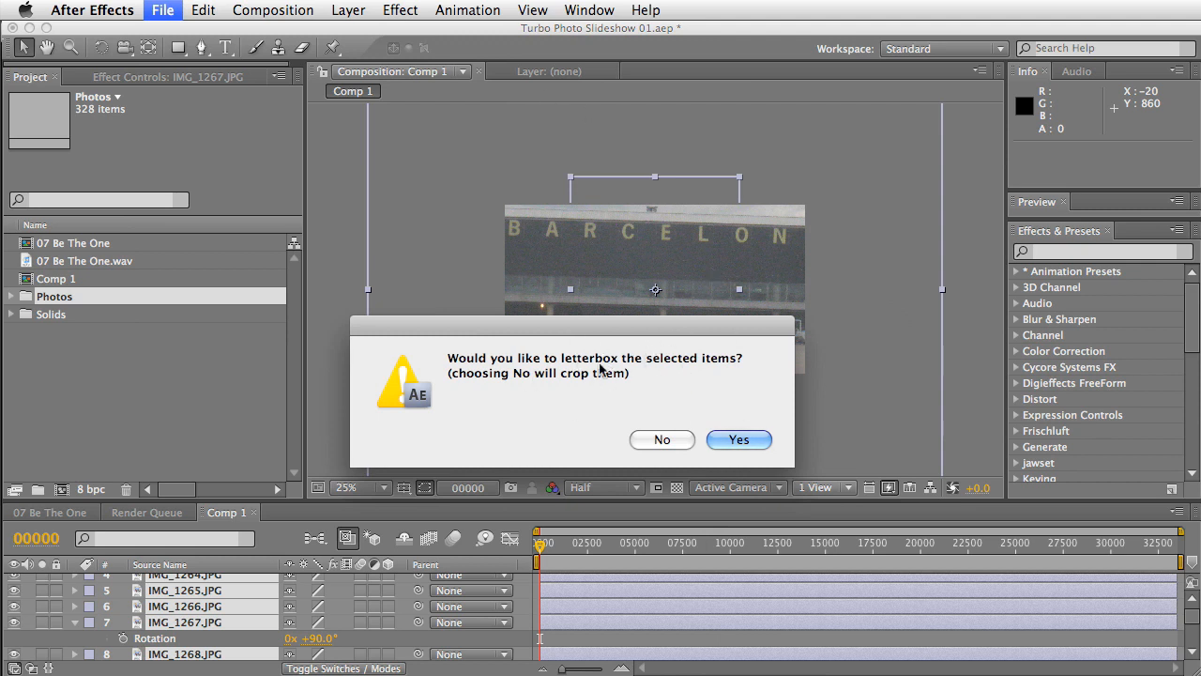
click(737, 440)
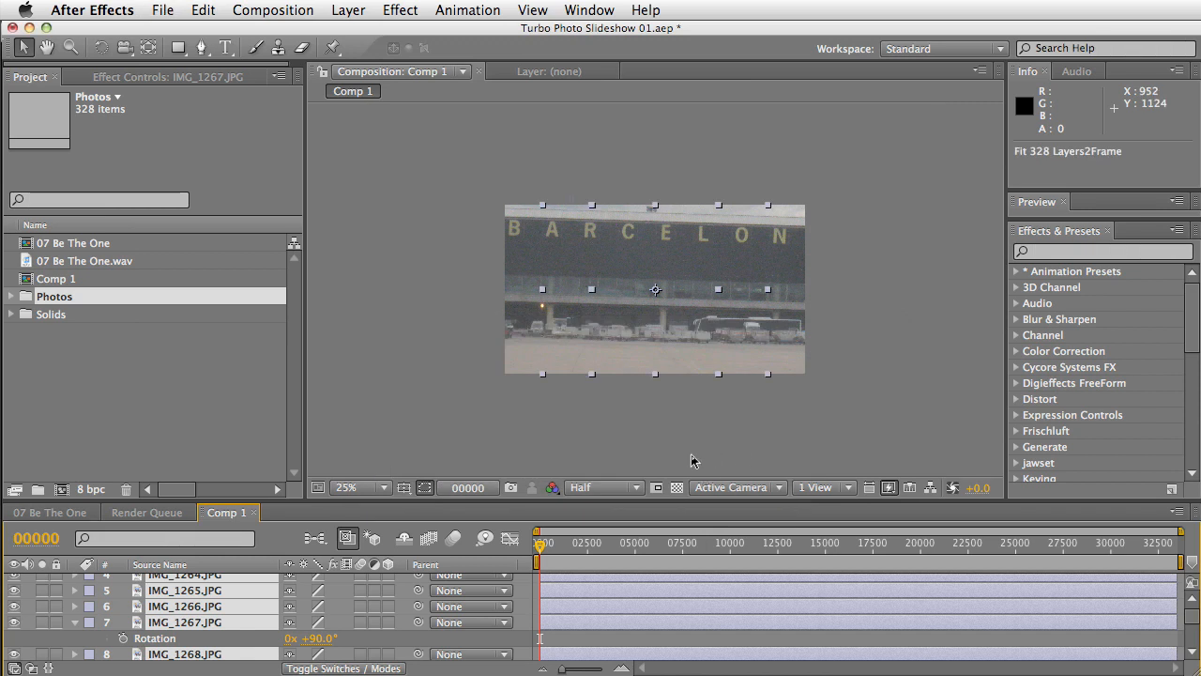
Solo the IMG_1267.JPG layer to check its fit in the frame, and turn its solo off again
click(49, 635)
click(42, 623)
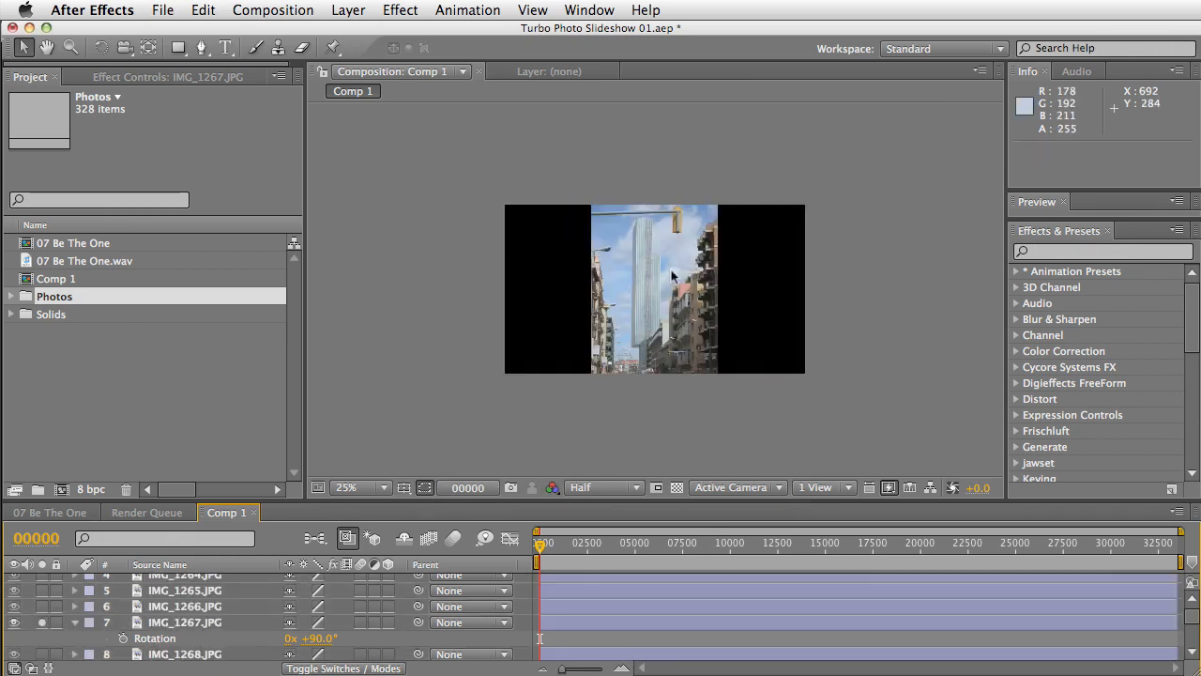
click(184, 624)
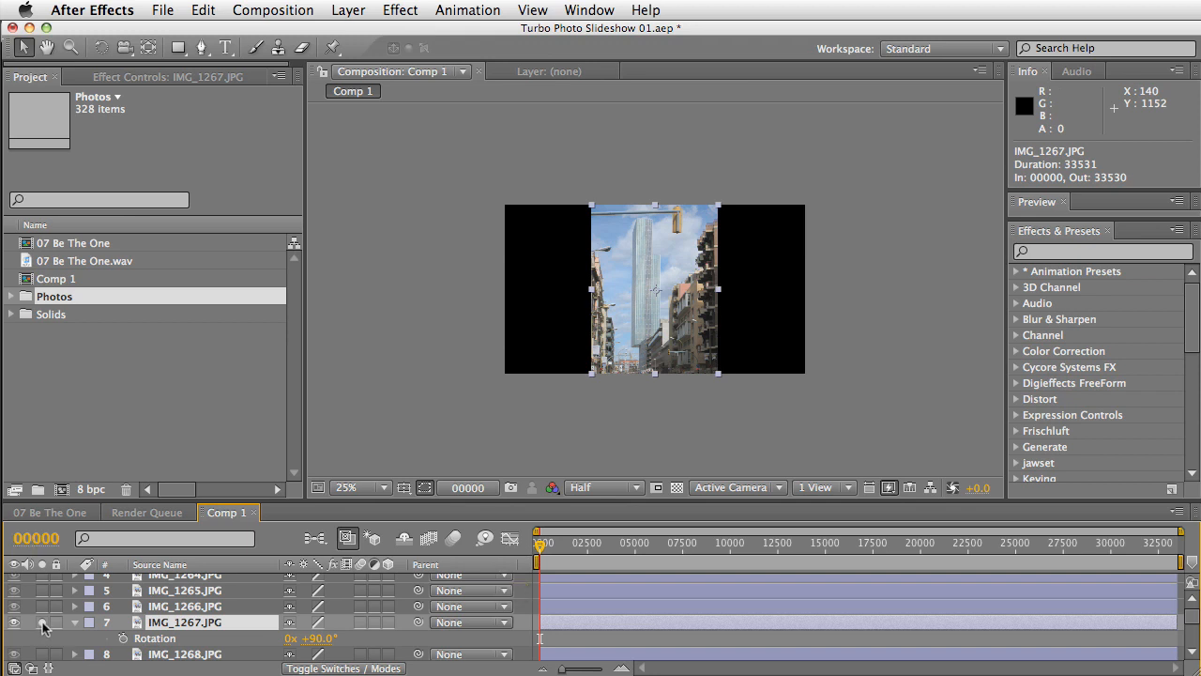
click(1082, 29)
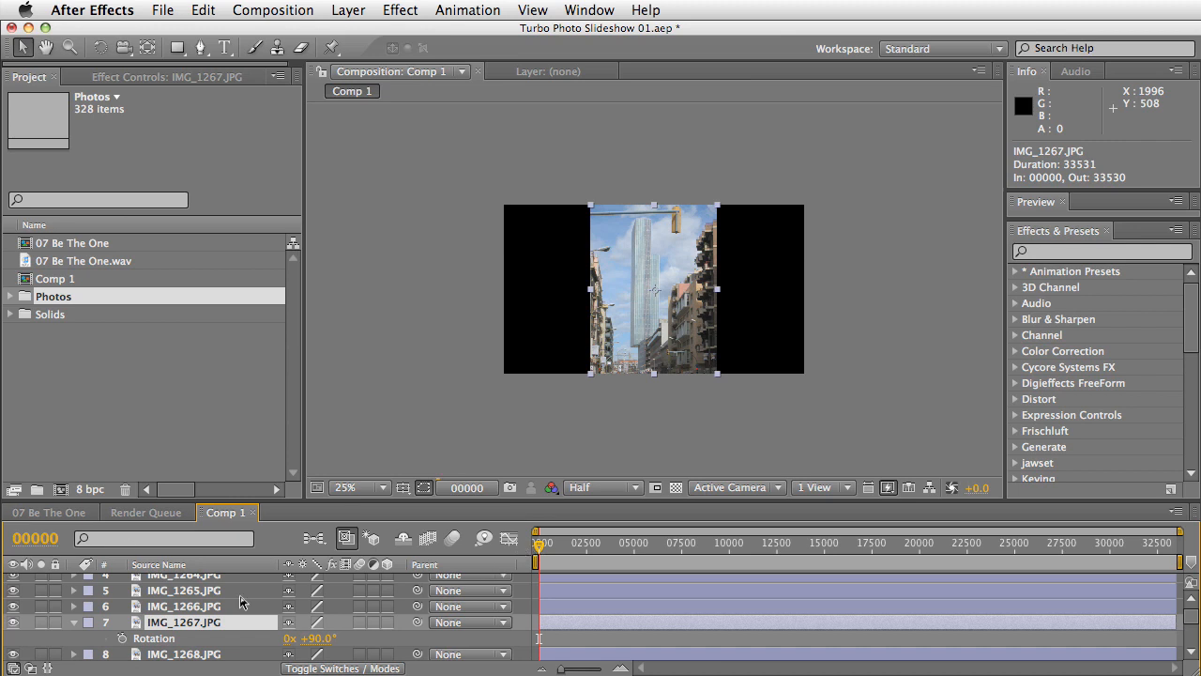
Rename the composition as Photos in its settings
key(super+k)
text(Photos)
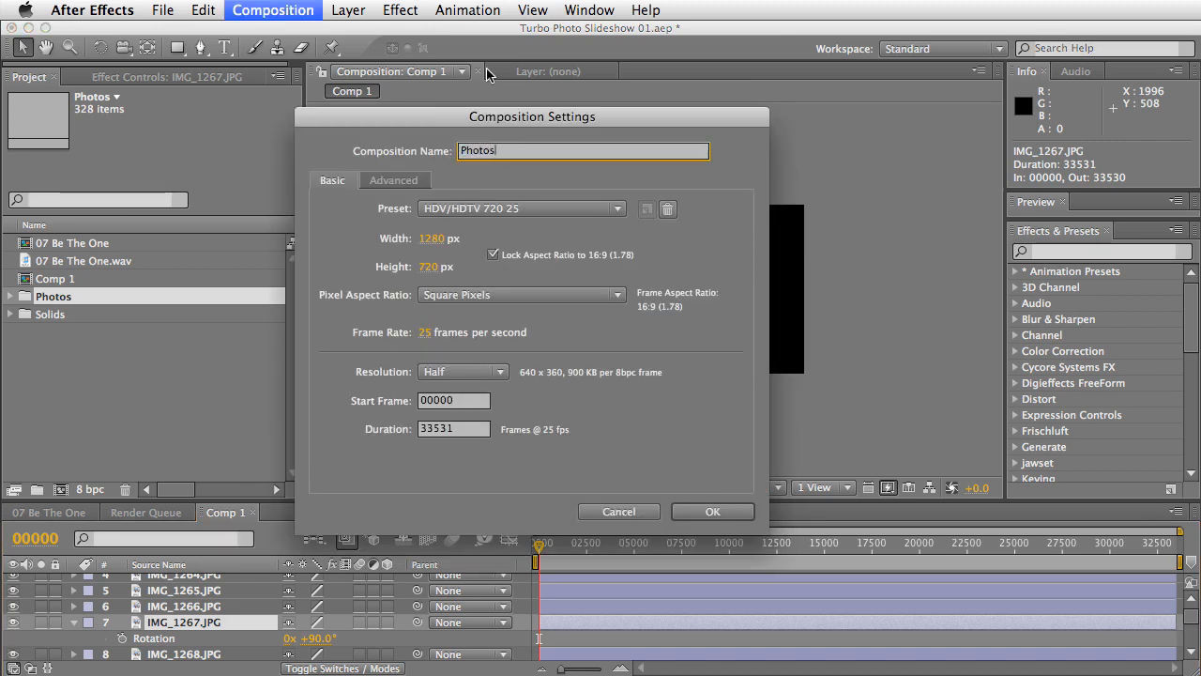
click(701, 511)
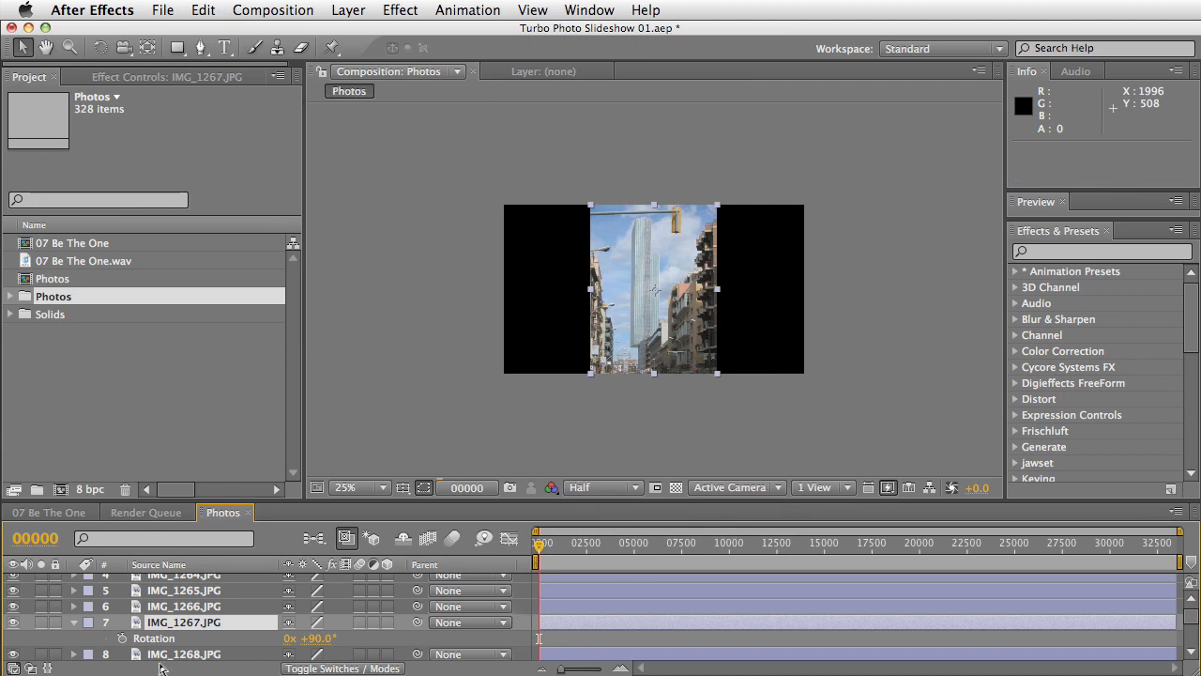
Trim all the photo layers to a single frame at the start of the composition
click(175, 624)
key(super+a)
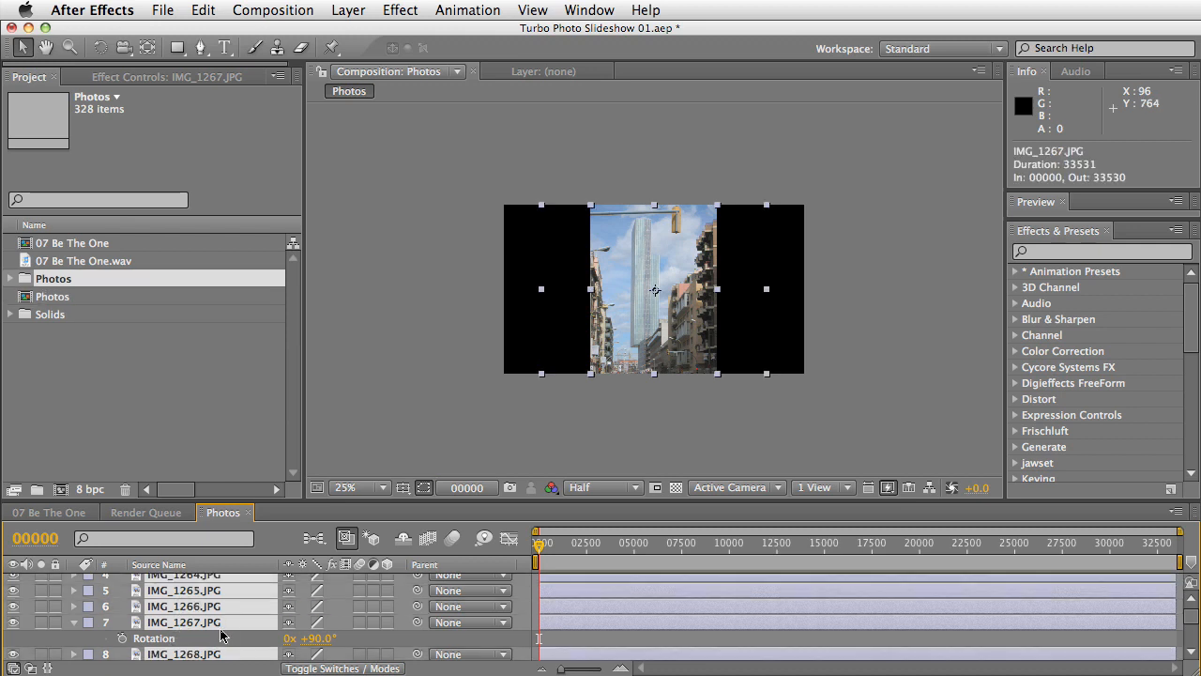
key(equal)
key(equal)
key(equal)
key(equal)
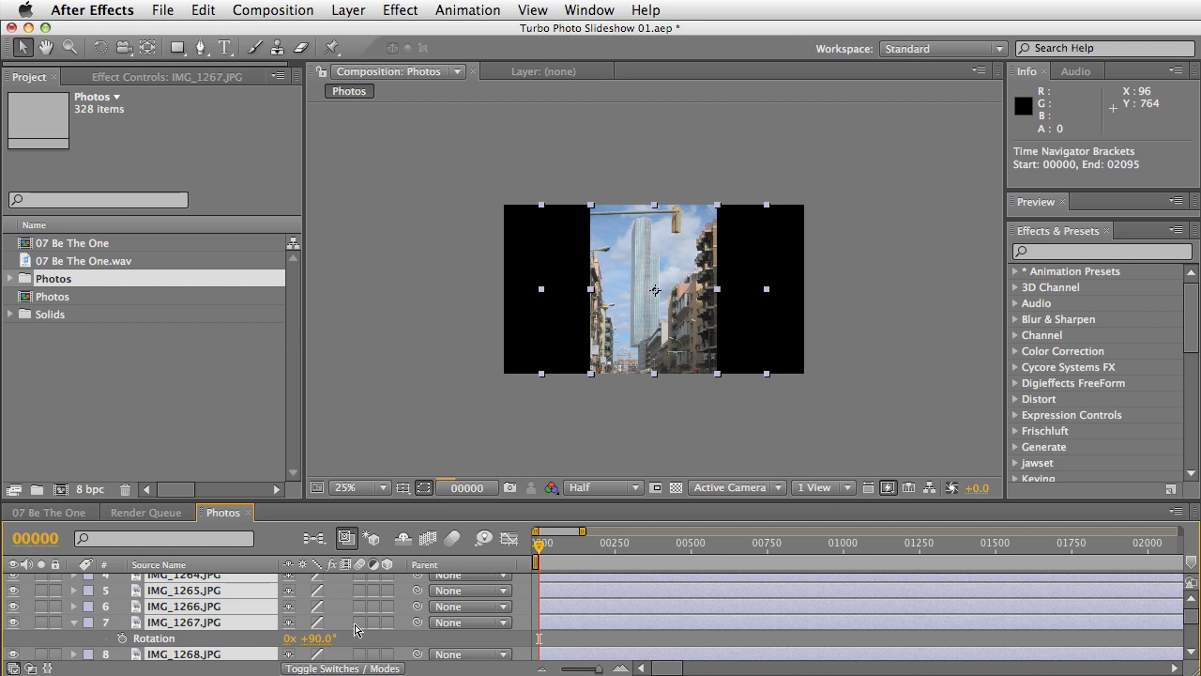
click(355, 628)
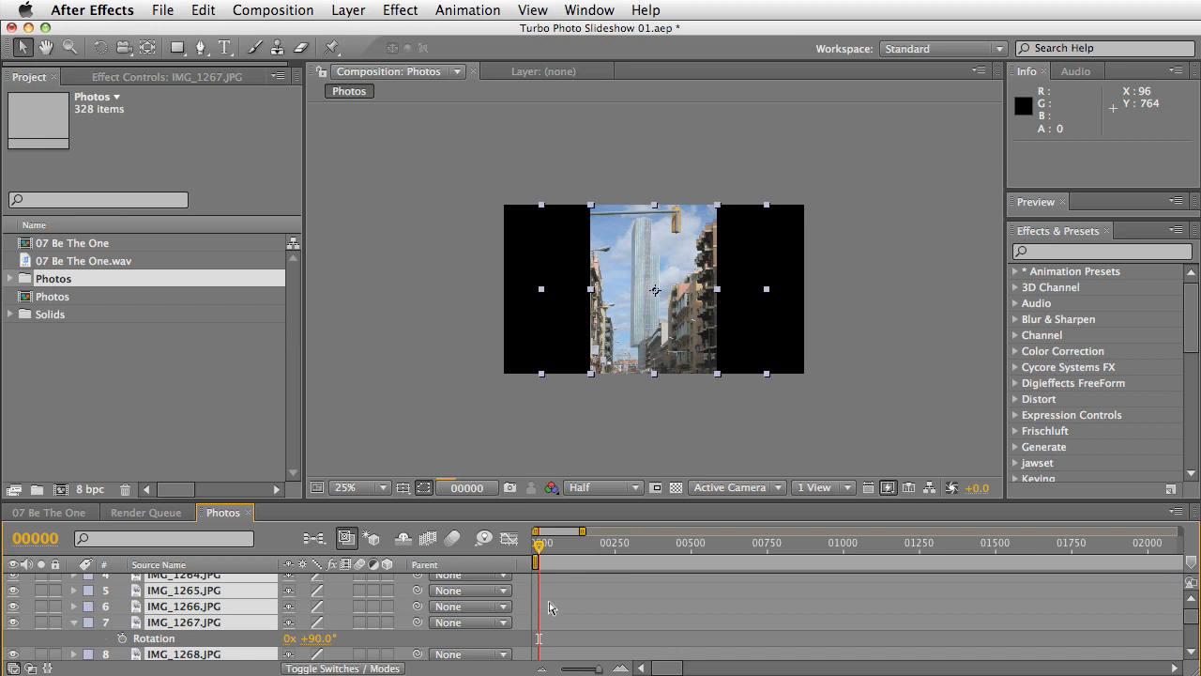
key(;)
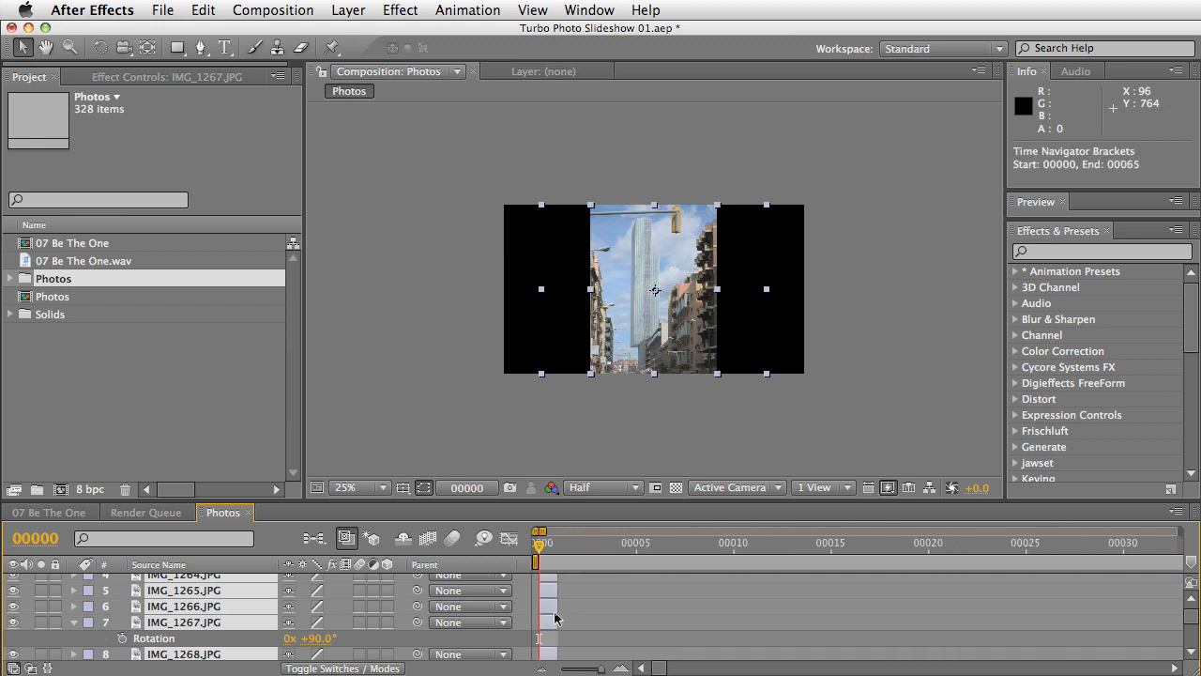
key(=)
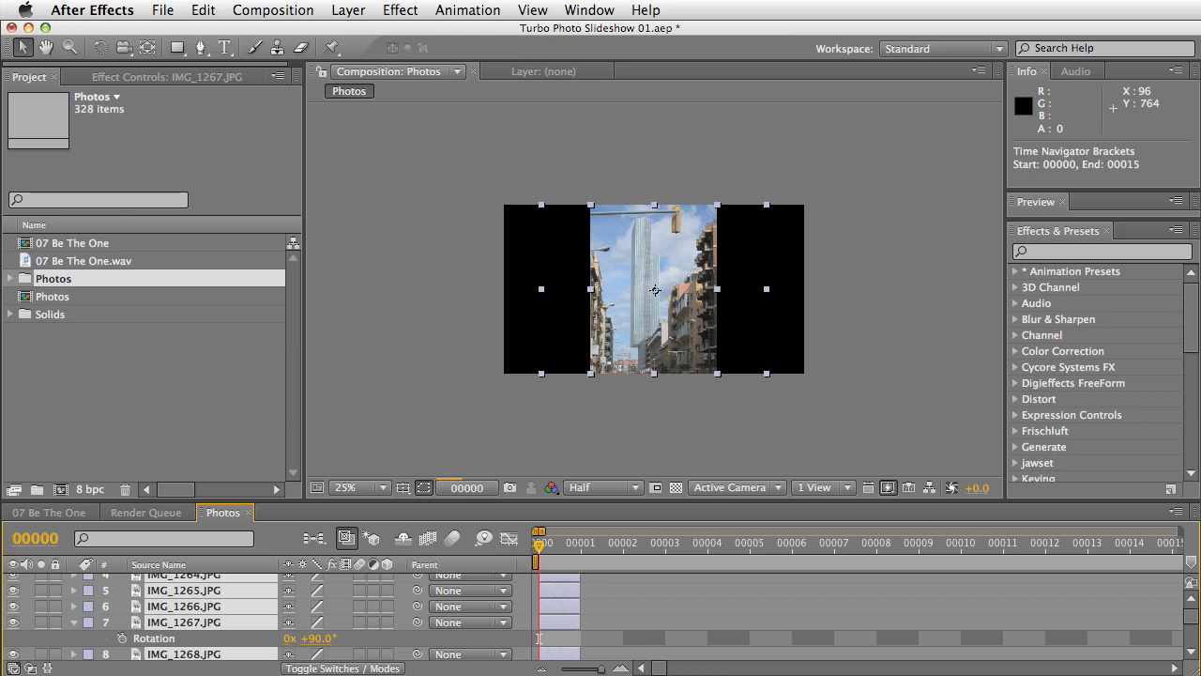
Select the layers in order from IMG_1261.JPG to IMG_1603.JPG and sequence them without overlap
scroll(538, 638, up, 3)
click(122, 671)
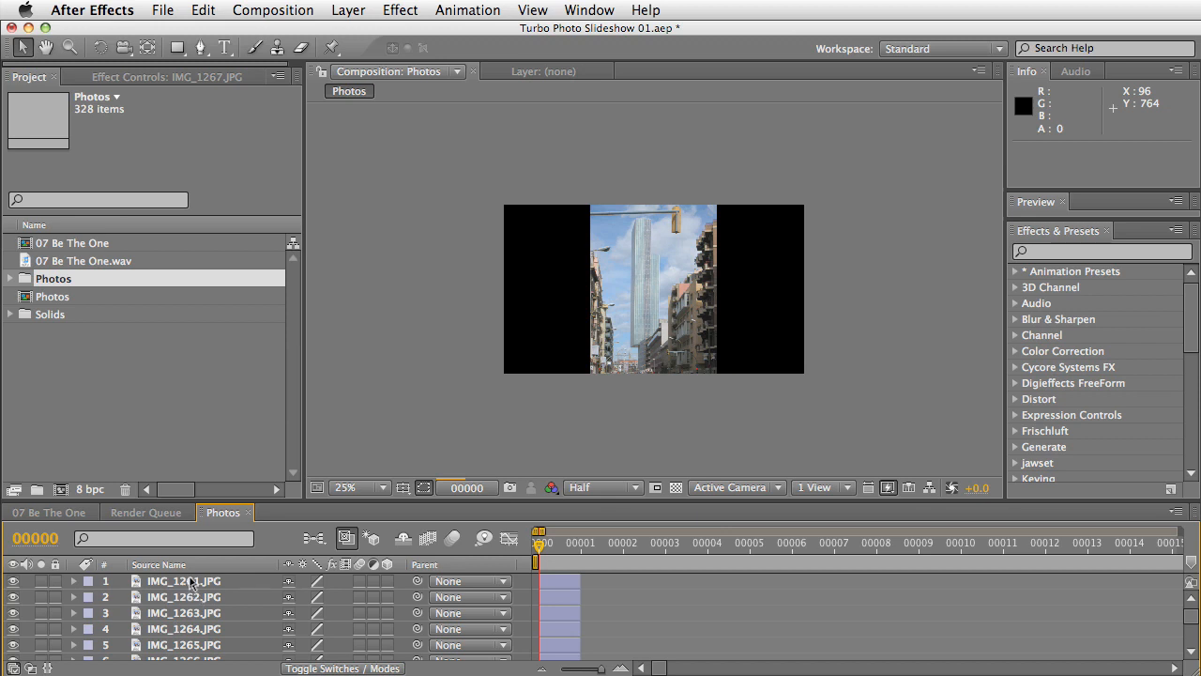
click(185, 583)
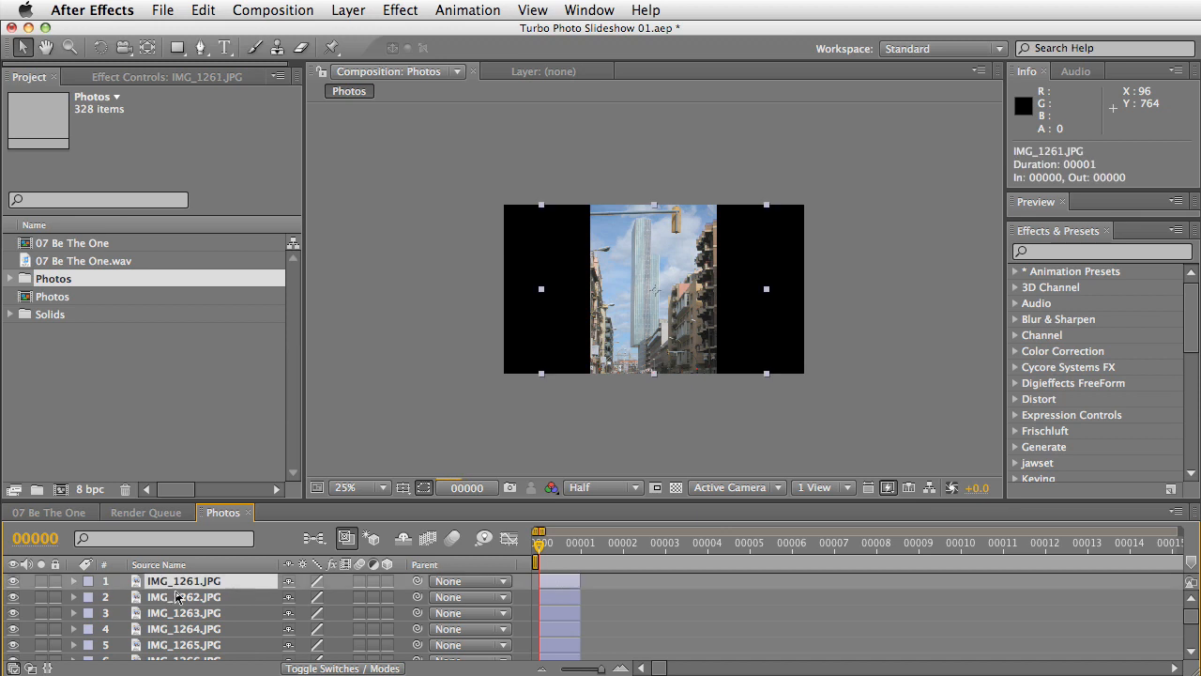
drag(1190, 627, 1192, 640)
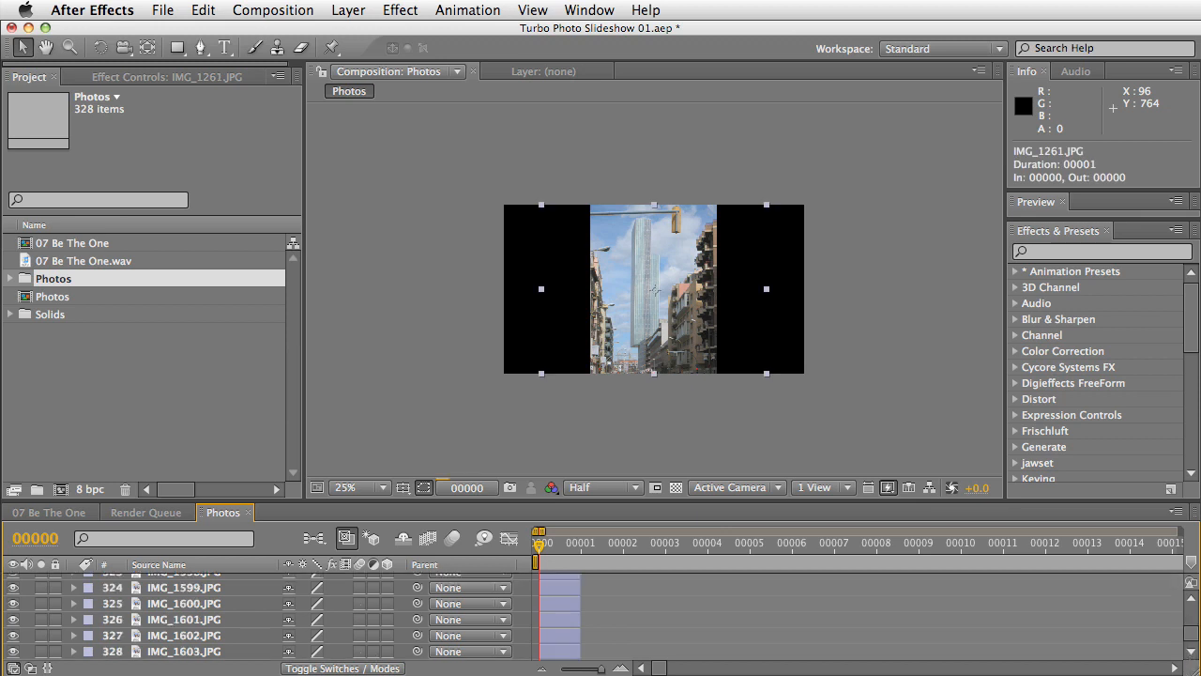
shift+click(180, 652)
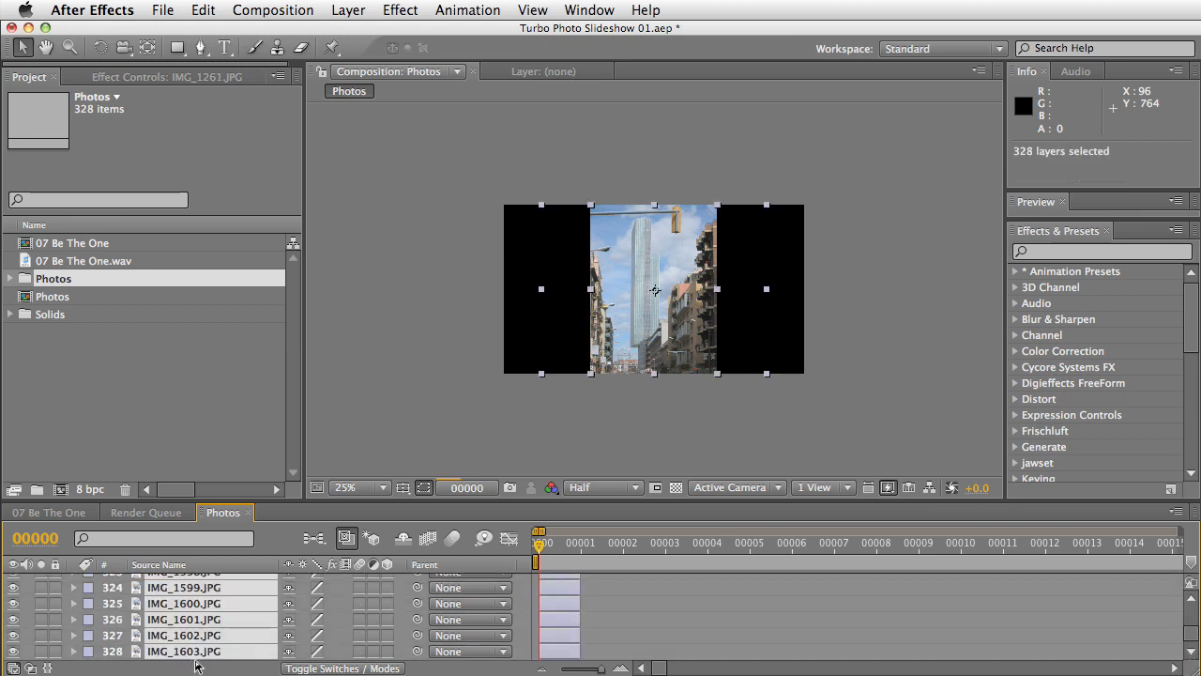
click(461, 9)
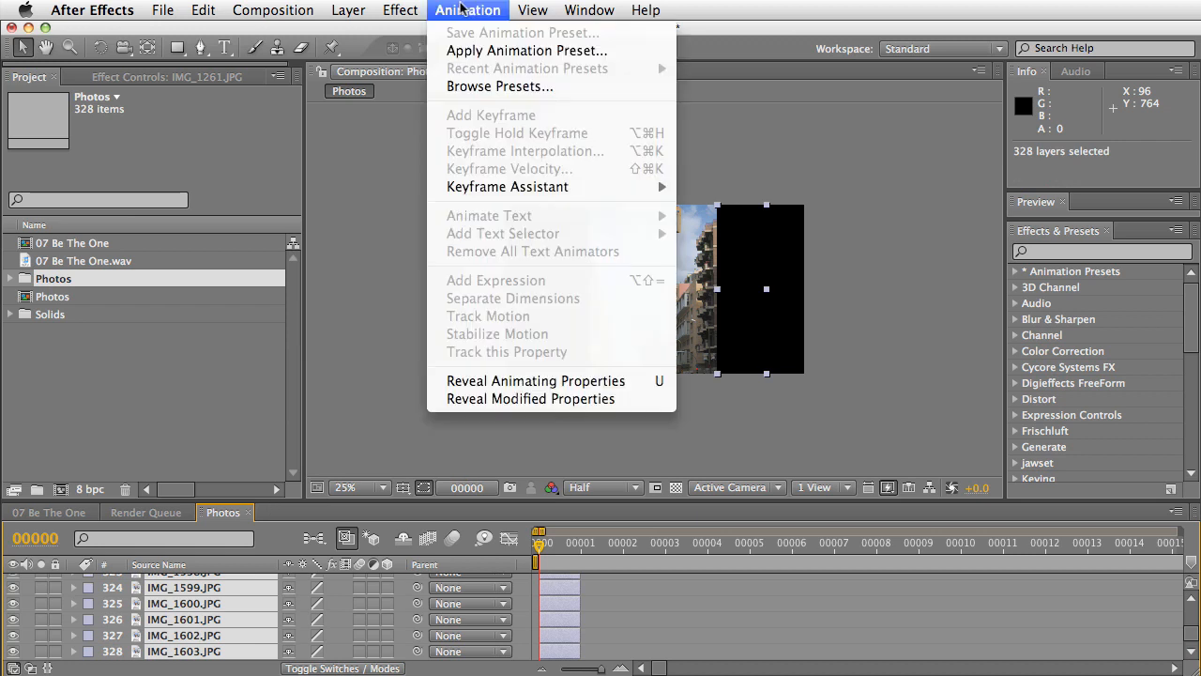
mouse_move(484, 185)
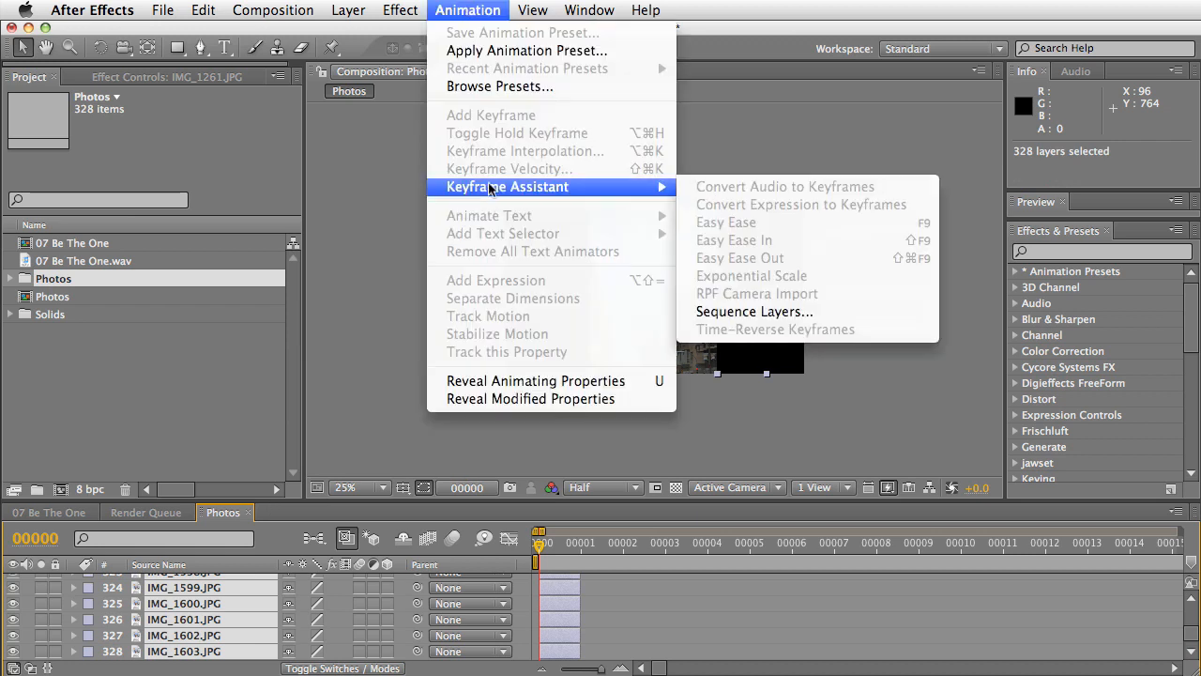
click(750, 312)
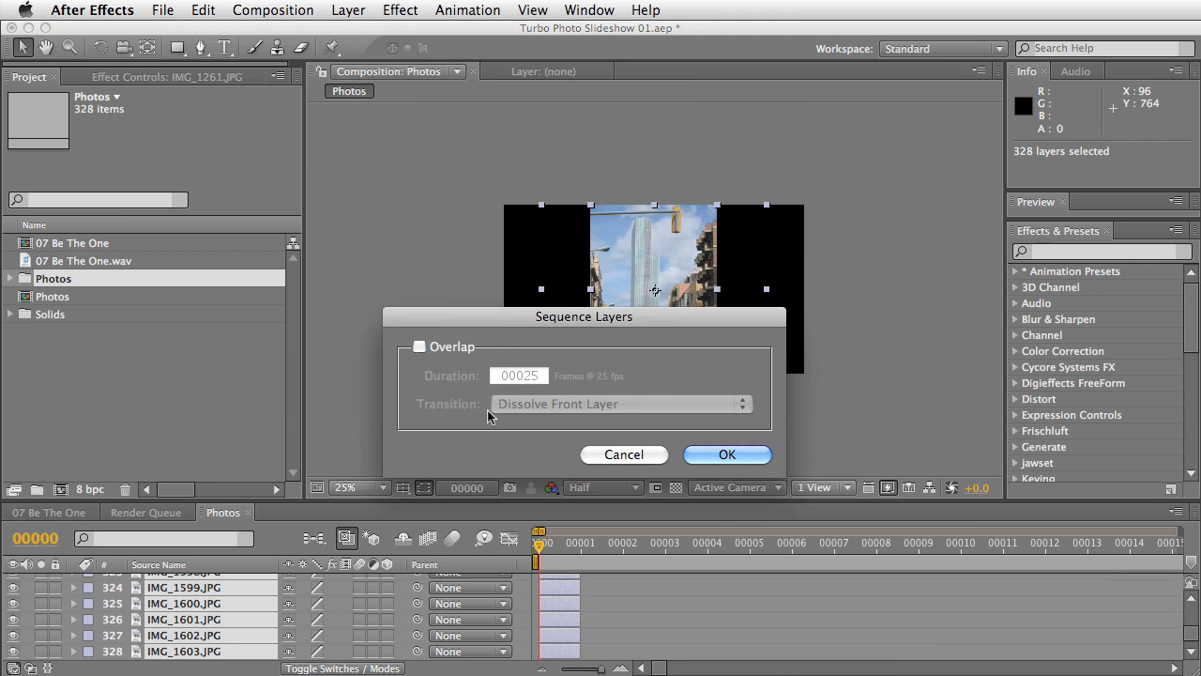
click(744, 455)
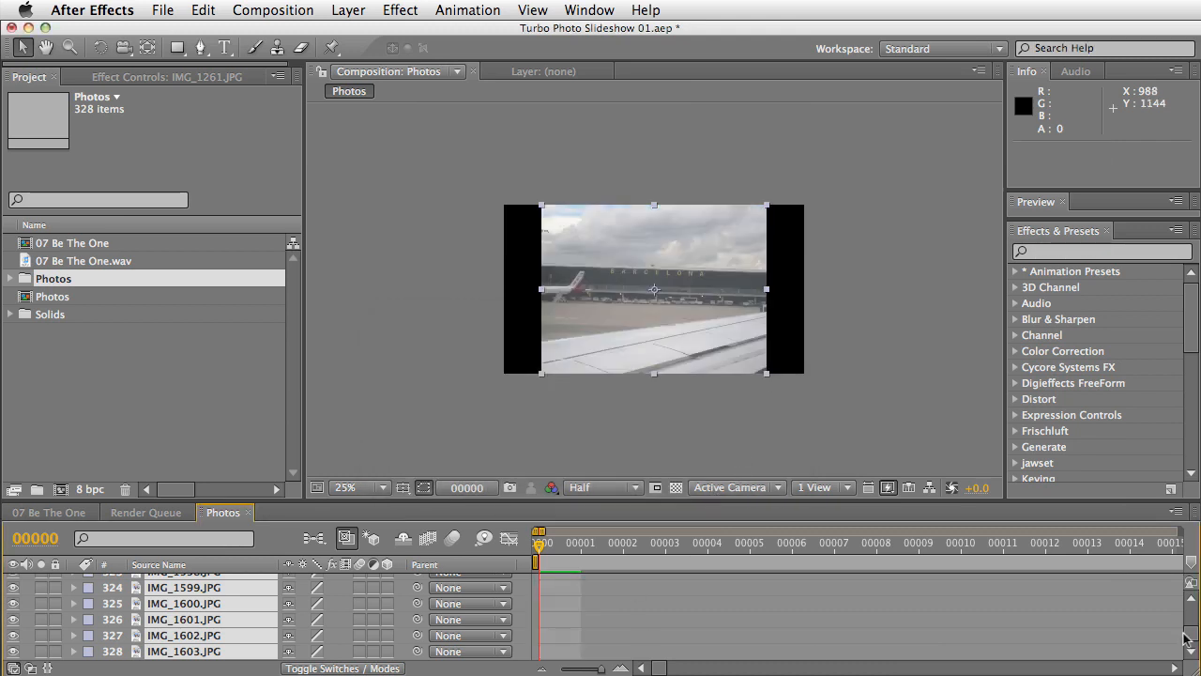
Play and step through the first frames to check that the sequenced photos follow one another
drag(1187, 640, 1188, 584)
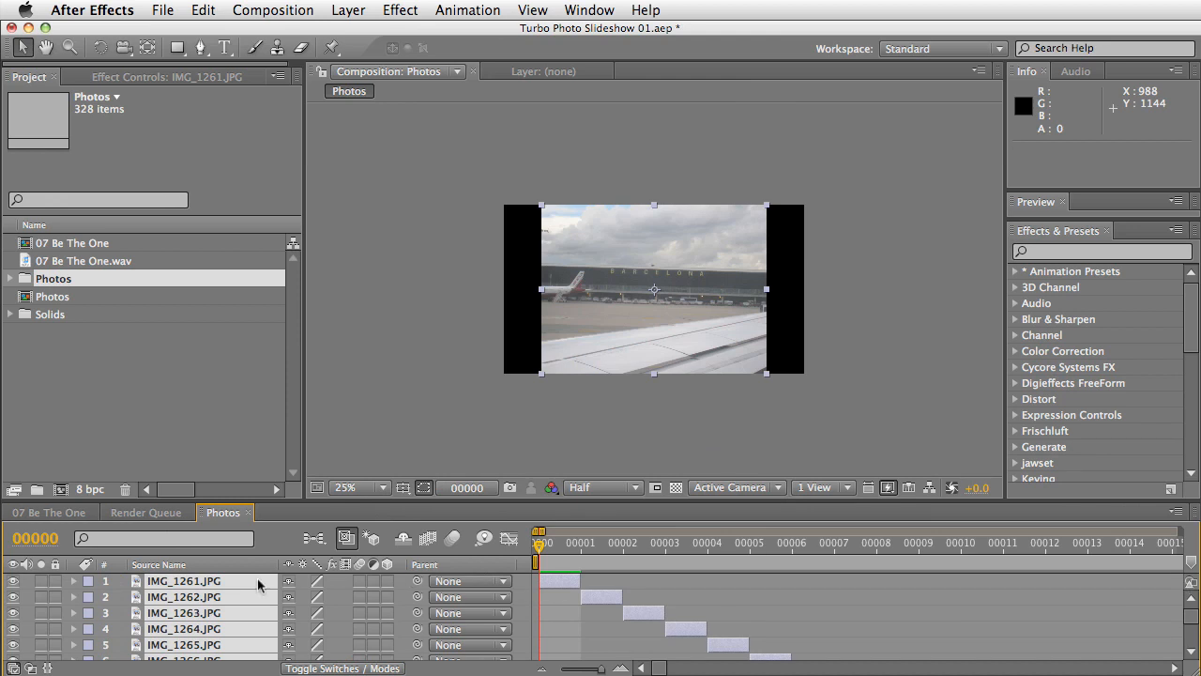
key(space)
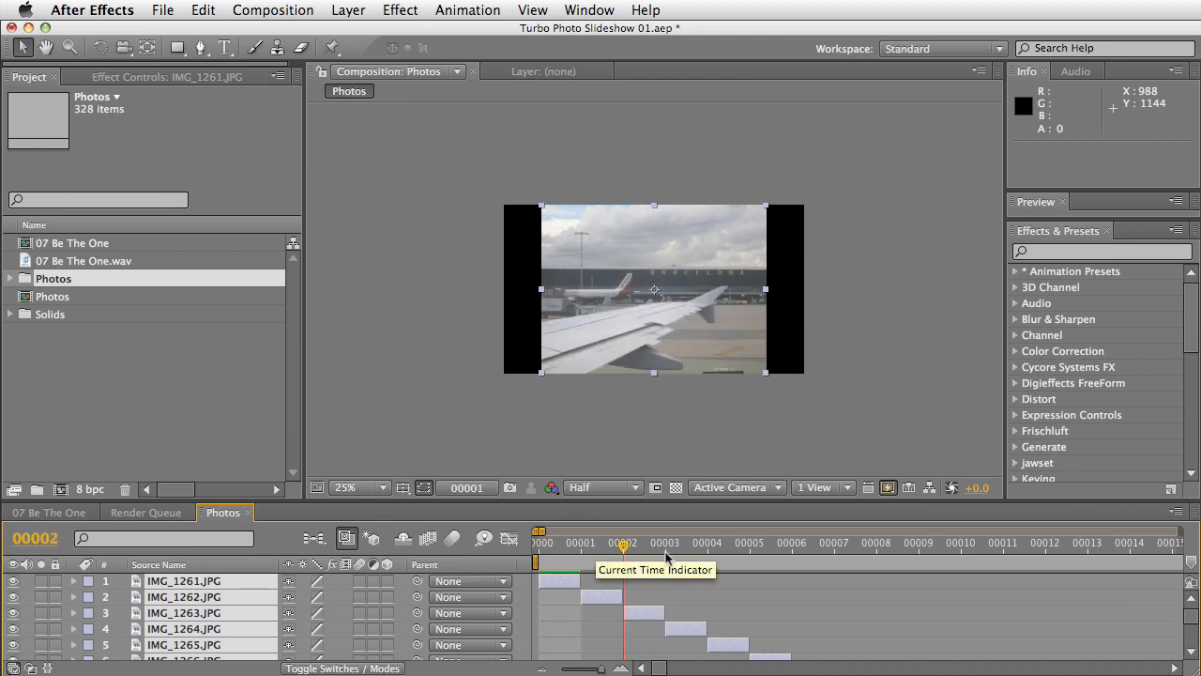
click(575, 544)
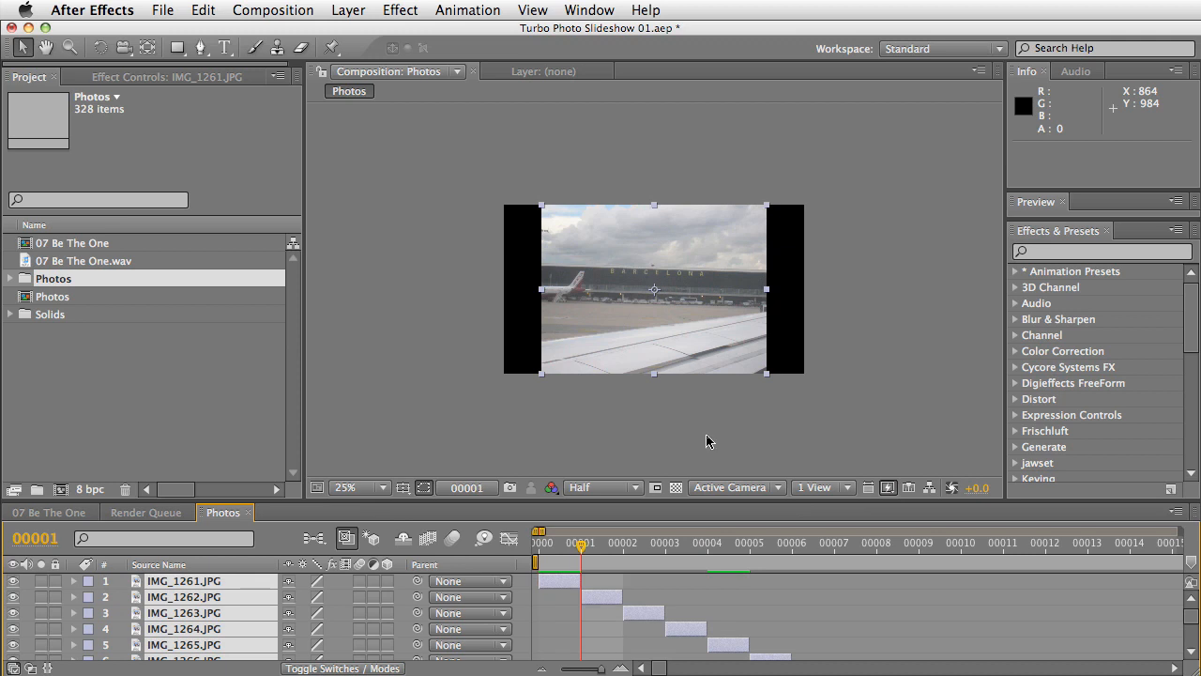
key(Page_Down)
key(Page_Down)
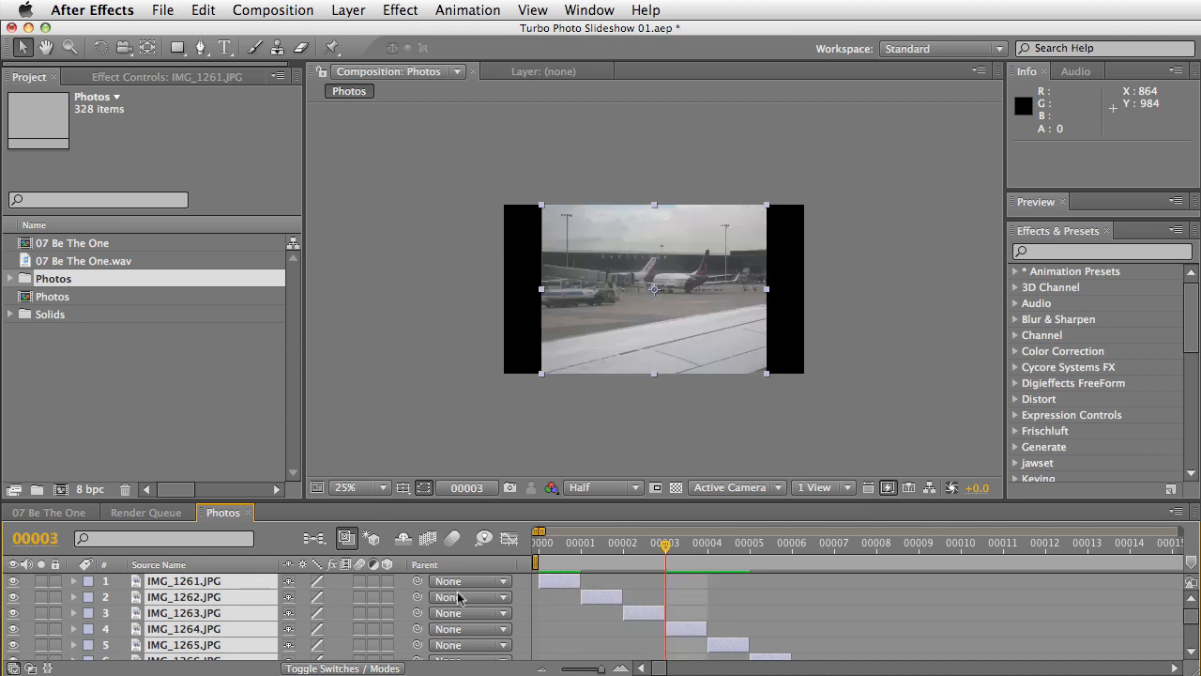
Set the work area to end at the last layer, IMG_1603.JPG, and trim the composition to the work area
drag(1188, 615, 1188, 631)
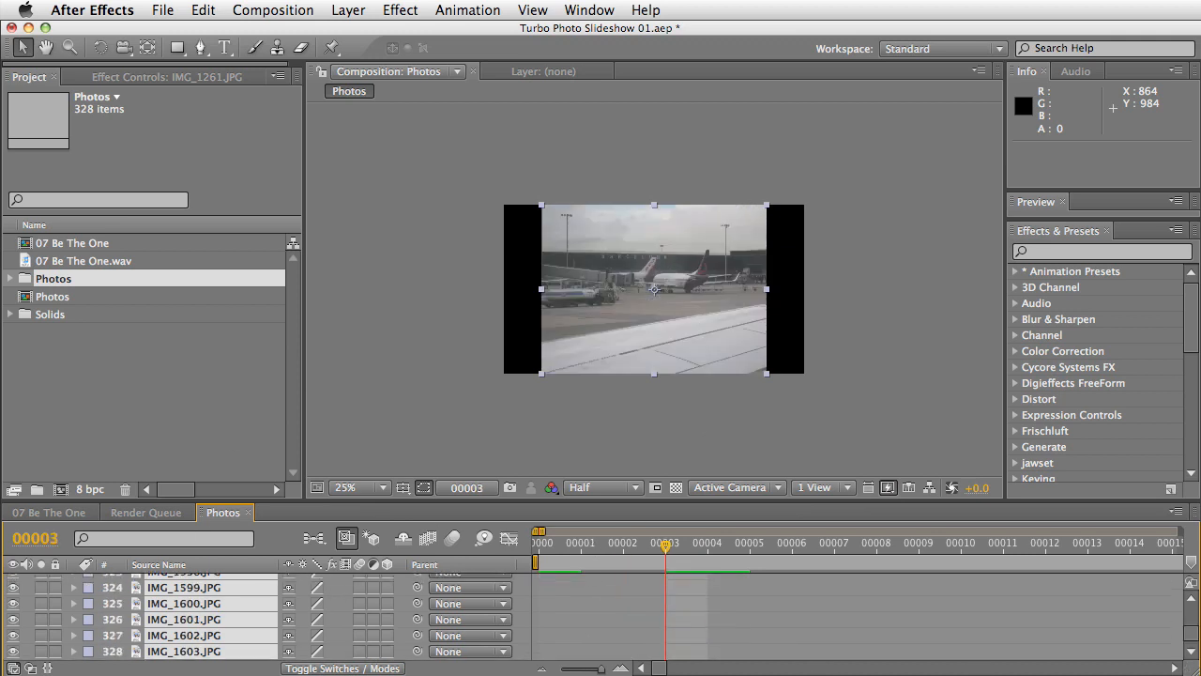
click(190, 662)
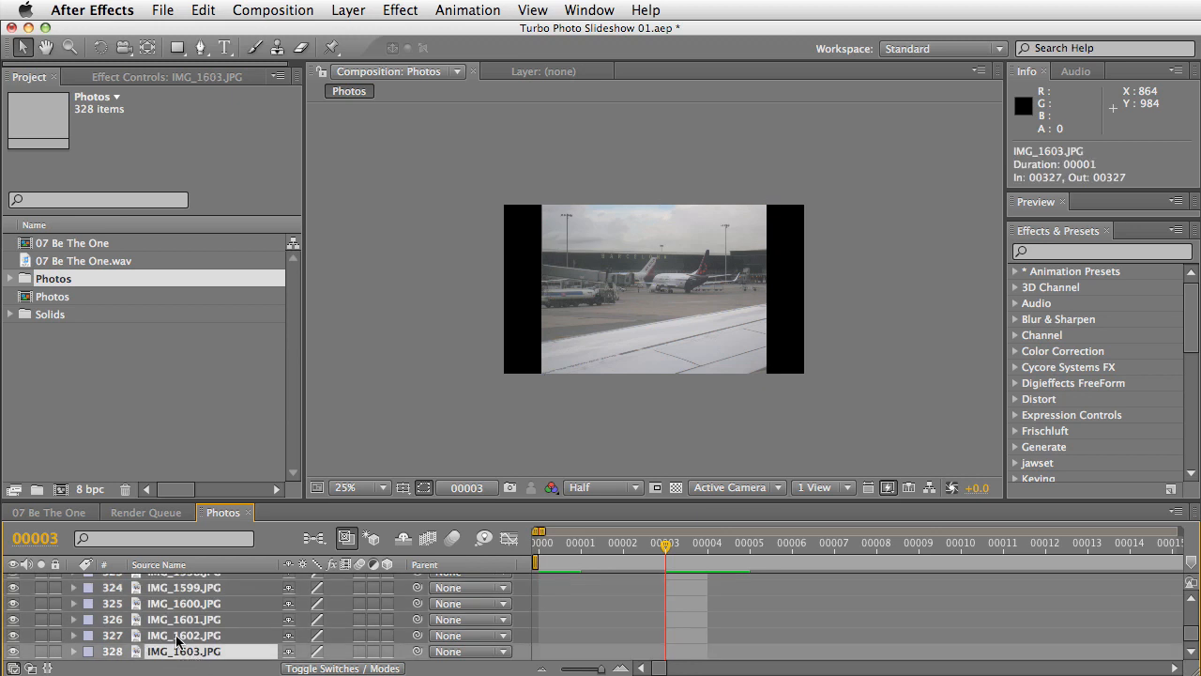
key(i)
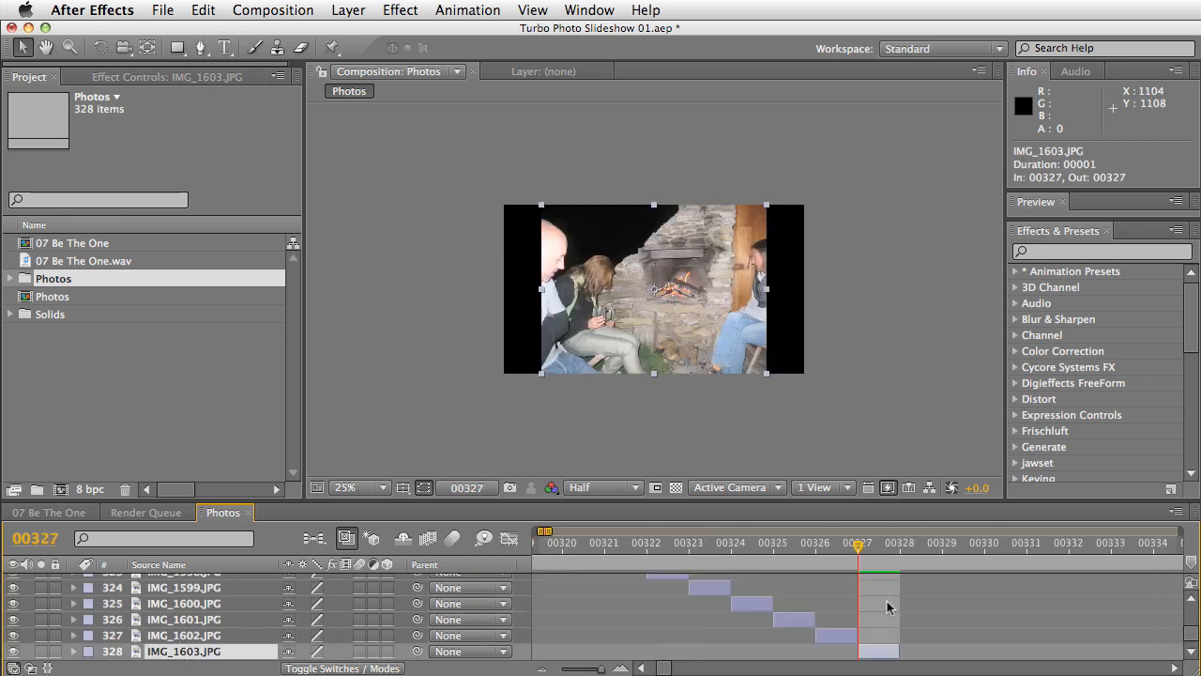
key(n)
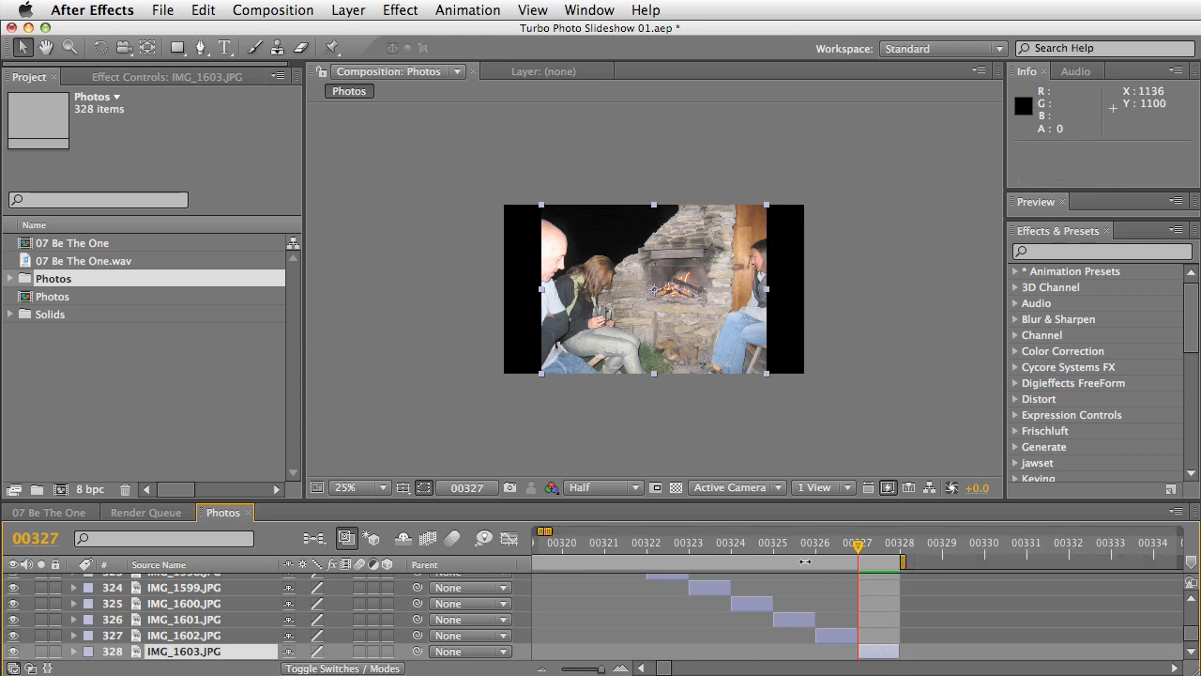
right_click(812, 563)
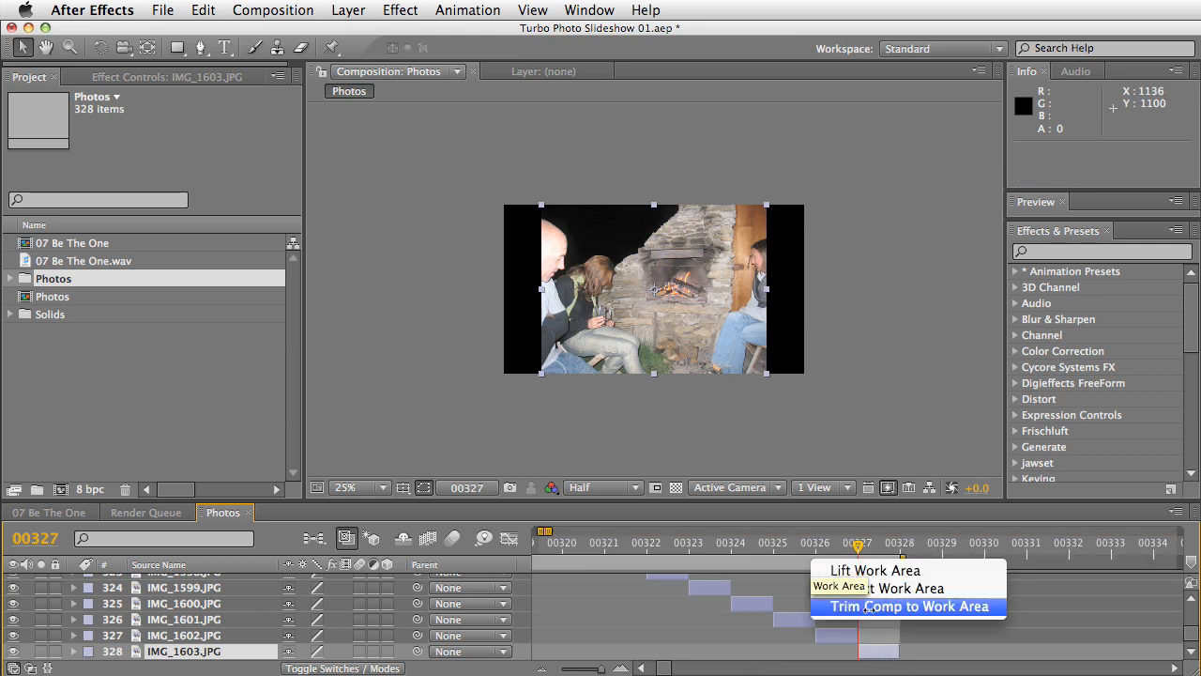
click(908, 606)
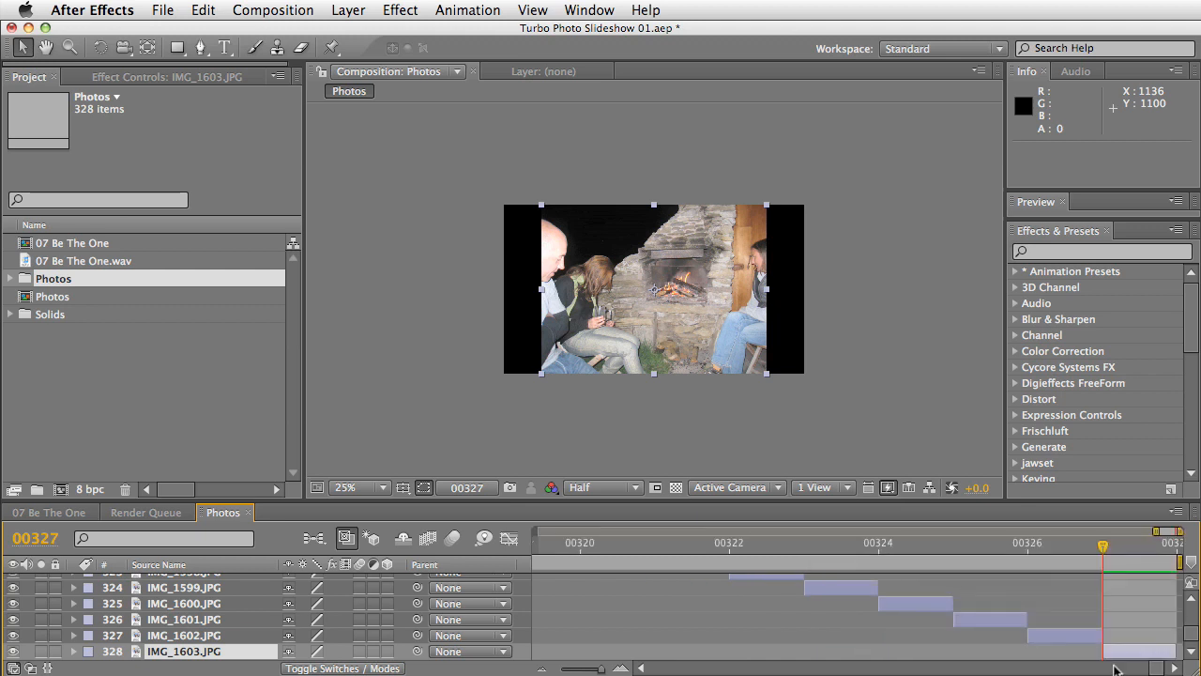
Return to the composition's start and scrub through the first photo layers up to frame 5
key(Home)
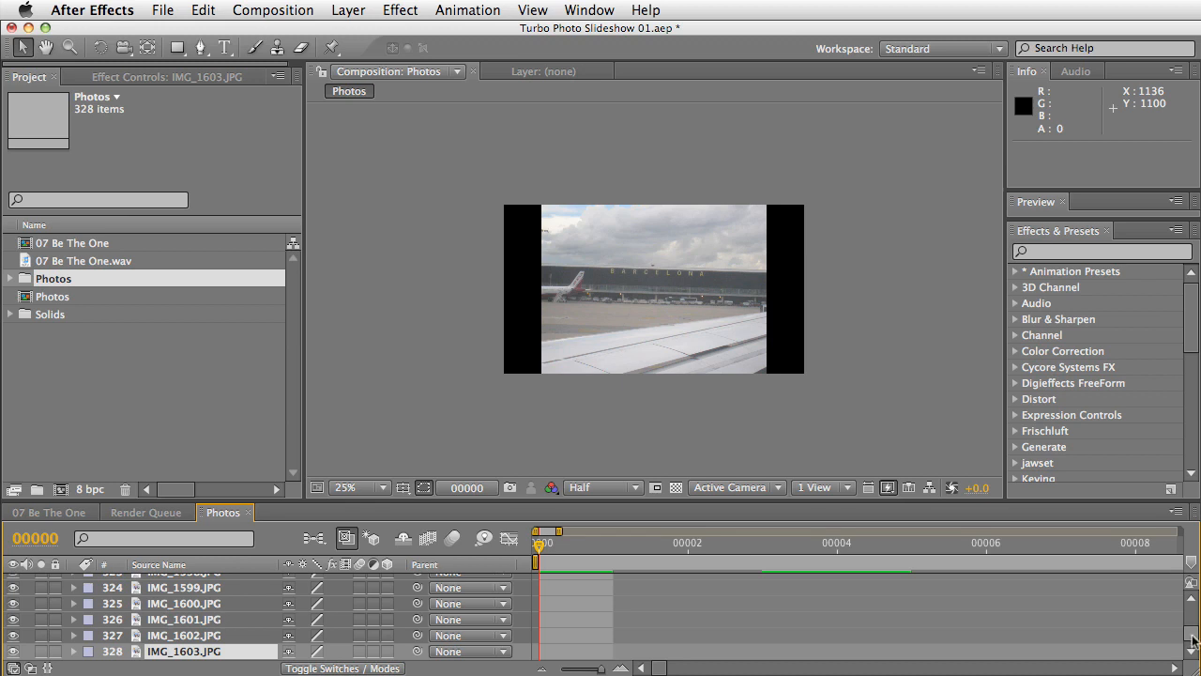
drag(1191, 634, 1193, 582)
drag(610, 563, 892, 566)
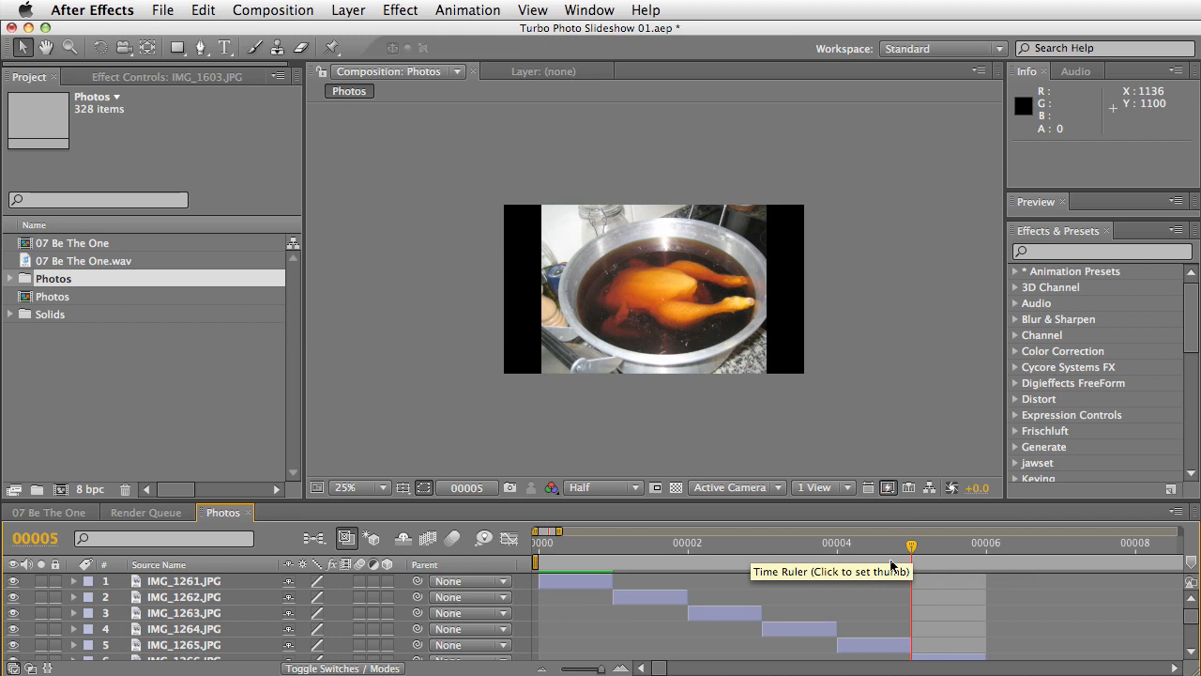
Replace the source of the IMG_1266.JPG layer with IMG_1337.JPG from the Photos folder
drag(1193, 615, 1193, 613)
click(1192, 652)
click(1191, 652)
click(1192, 652)
click(1191, 652)
click(1192, 652)
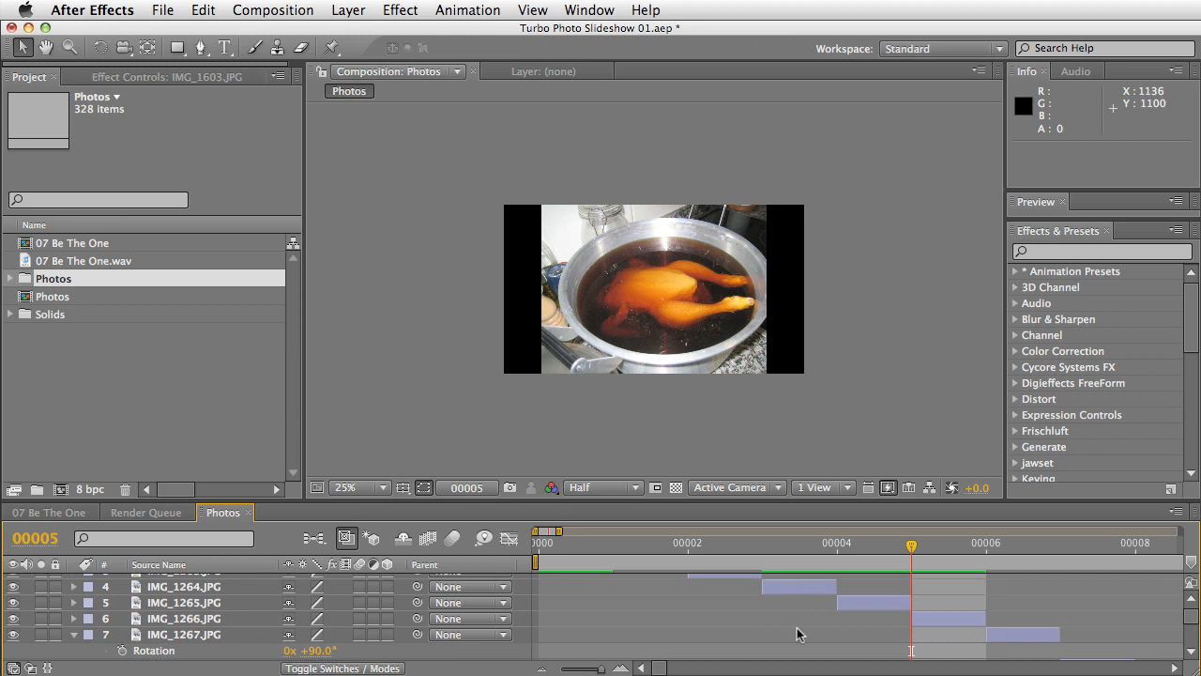
click(180, 619)
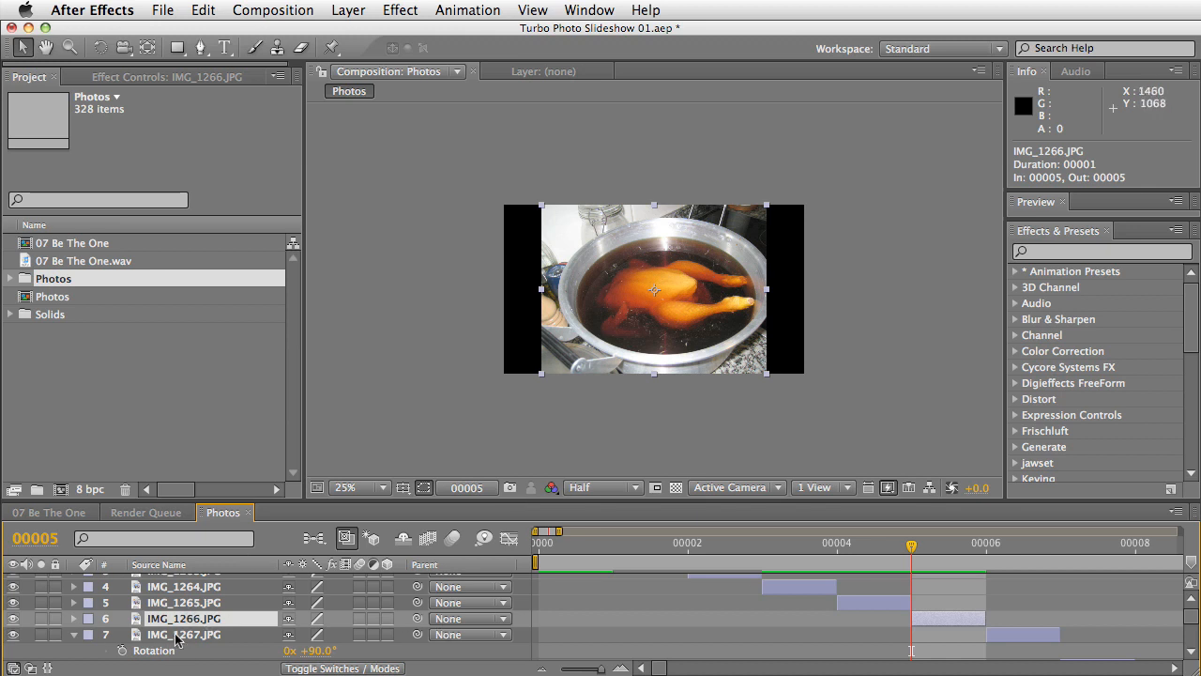
click(10, 279)
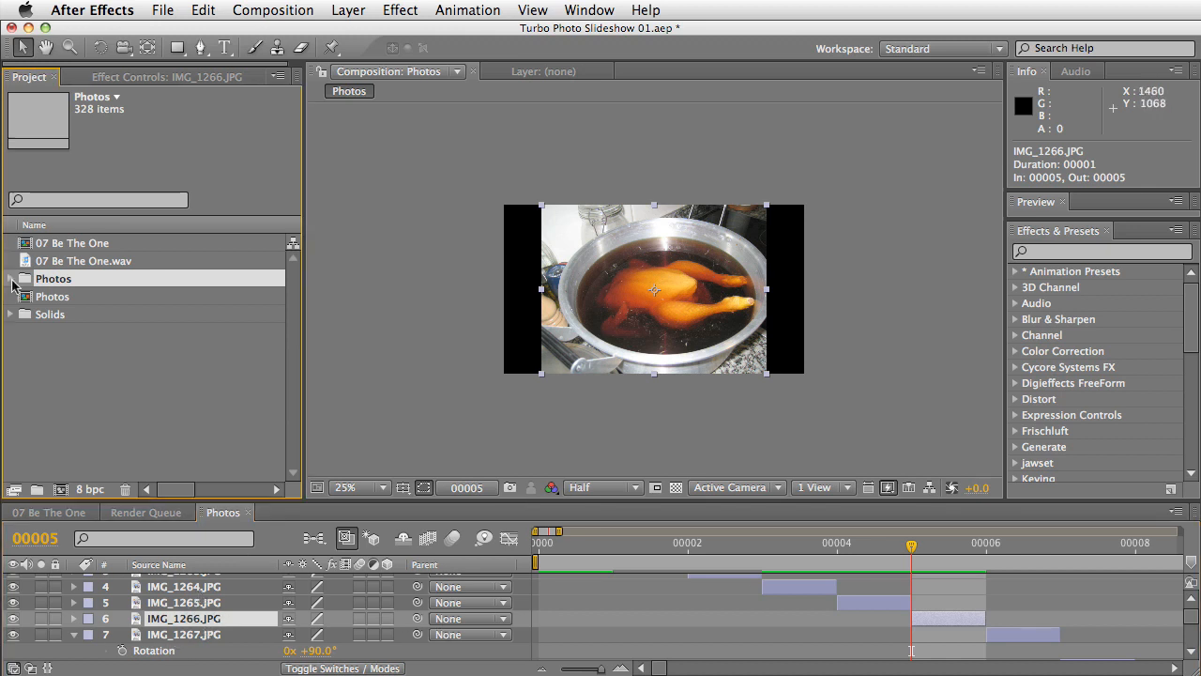
scroll(101, 411, down, 10)
click(89, 386)
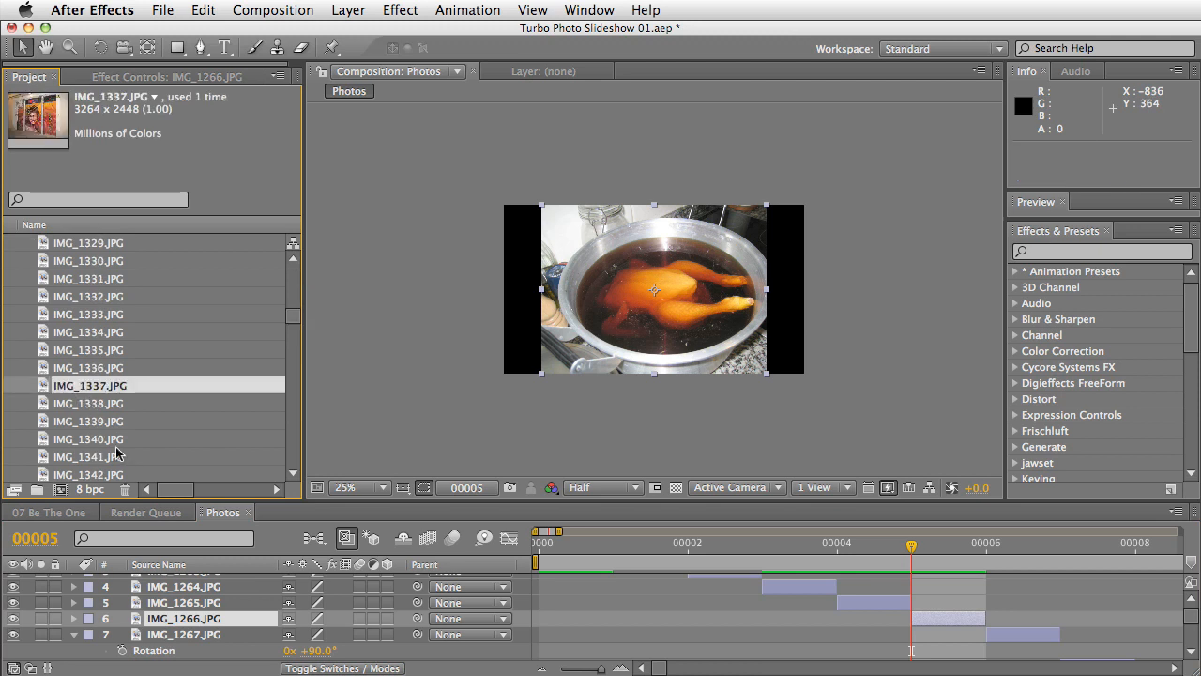
drag(91, 387, 192, 620)
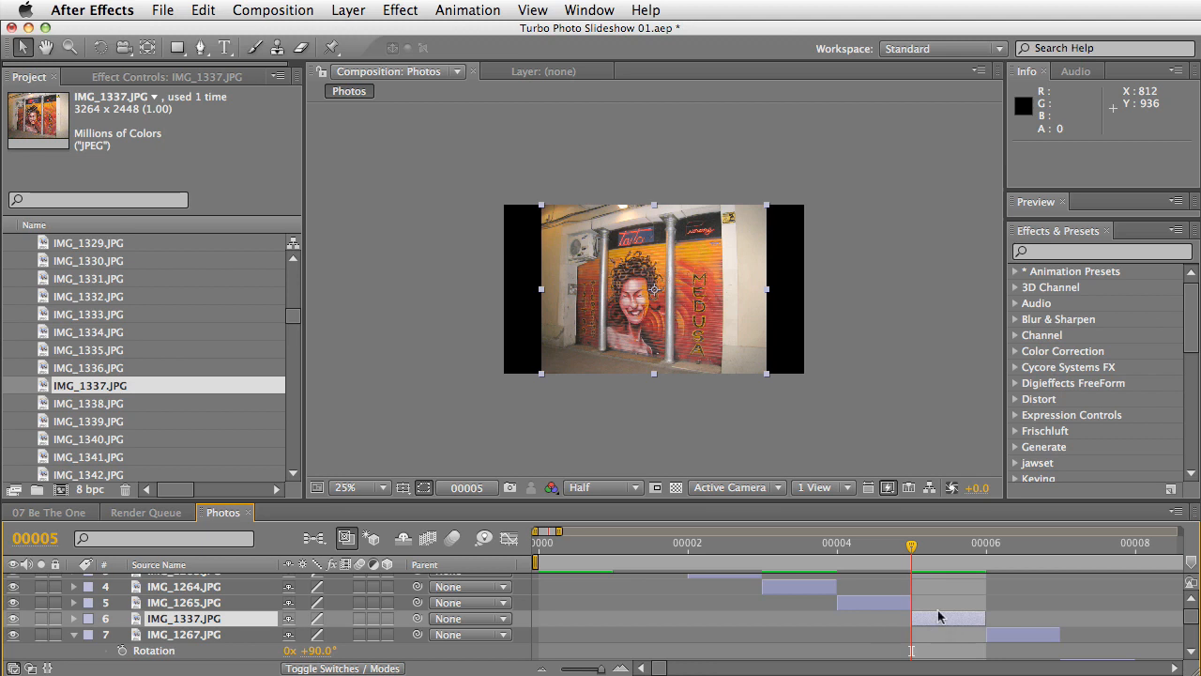
Reposition IMG_1265.JPG on frame 4 to 808, 360 and IMG_1264.JPG on frame 3 to 460, 360
drag(909, 546, 856, 554)
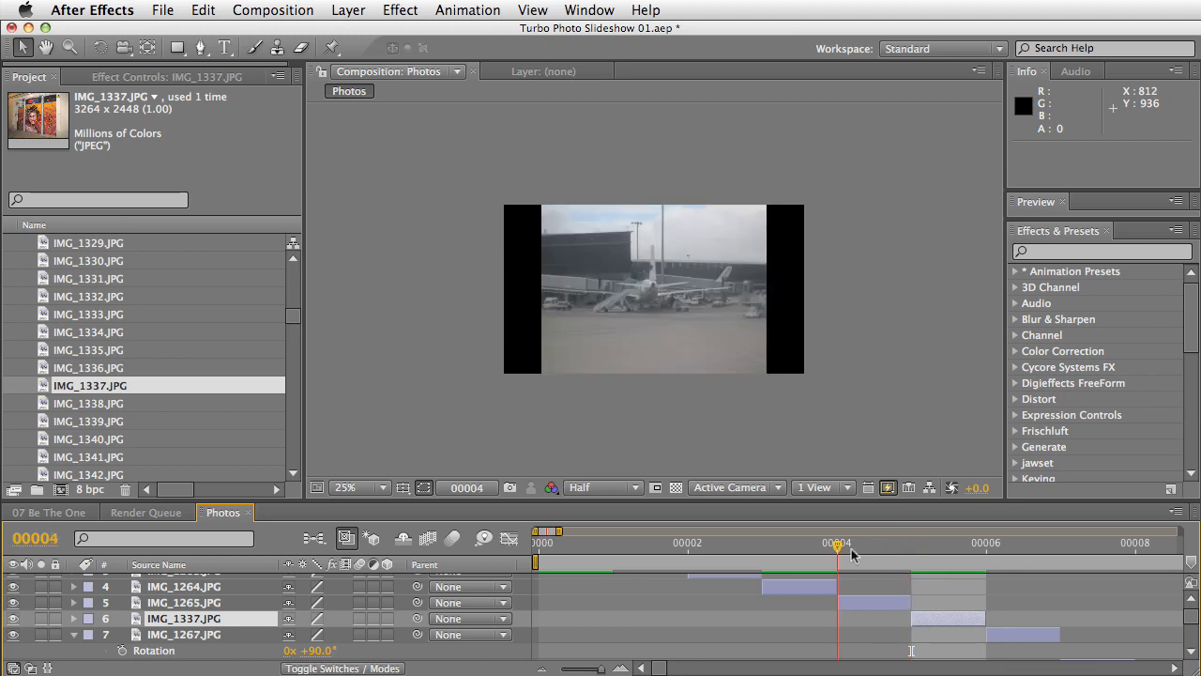
drag(638, 357, 667, 347)
click(784, 549)
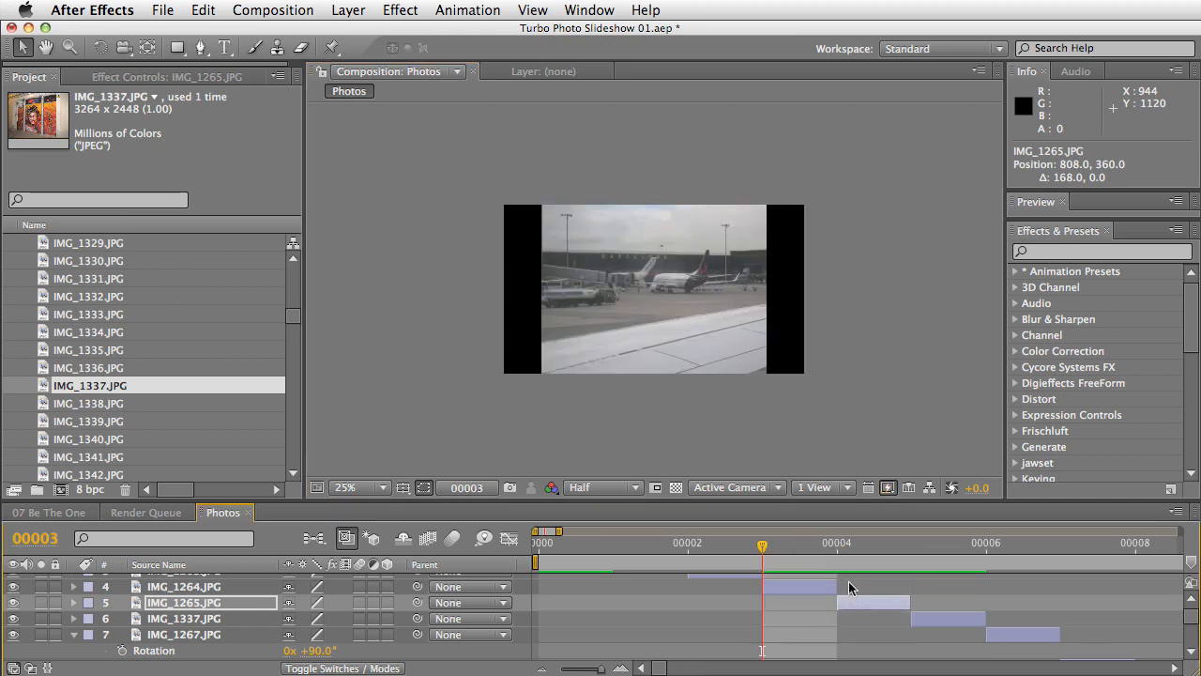
drag(629, 365, 594, 358)
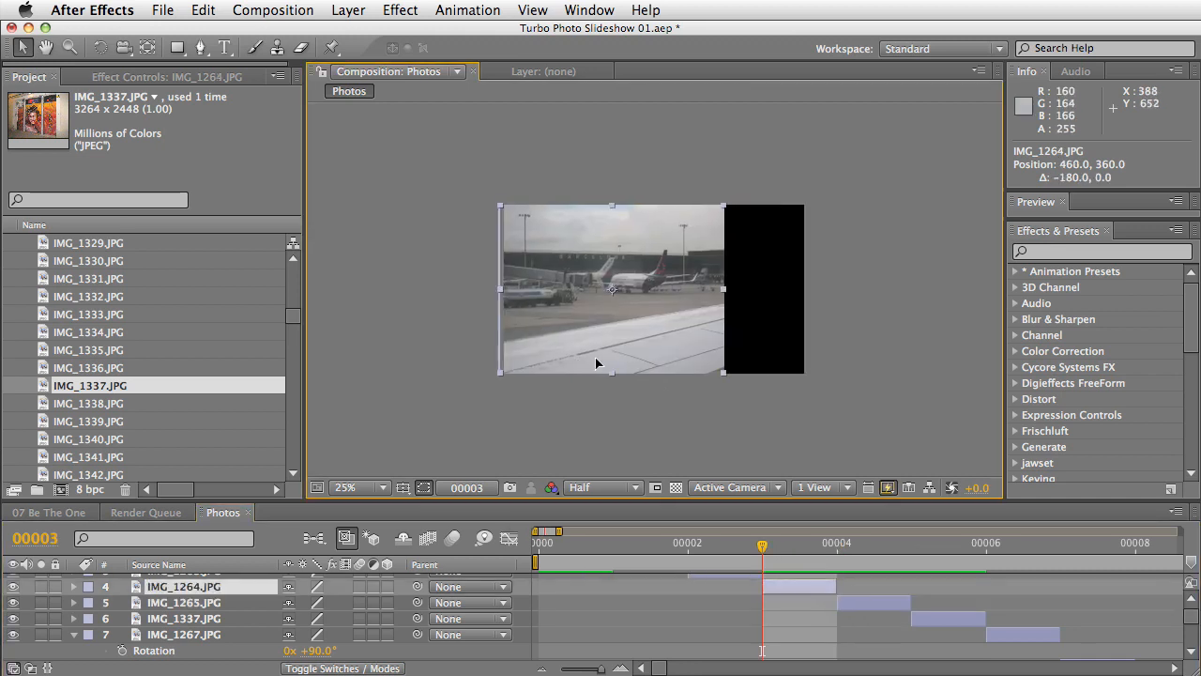
Enlarge IMG_1263.JPG on frame 2 beyond the composition frame and move it to position 264, 472
click(719, 549)
click(689, 343)
drag(769, 279, 715, 298)
drag(787, 450, 855, 501)
drag(785, 416, 777, 458)
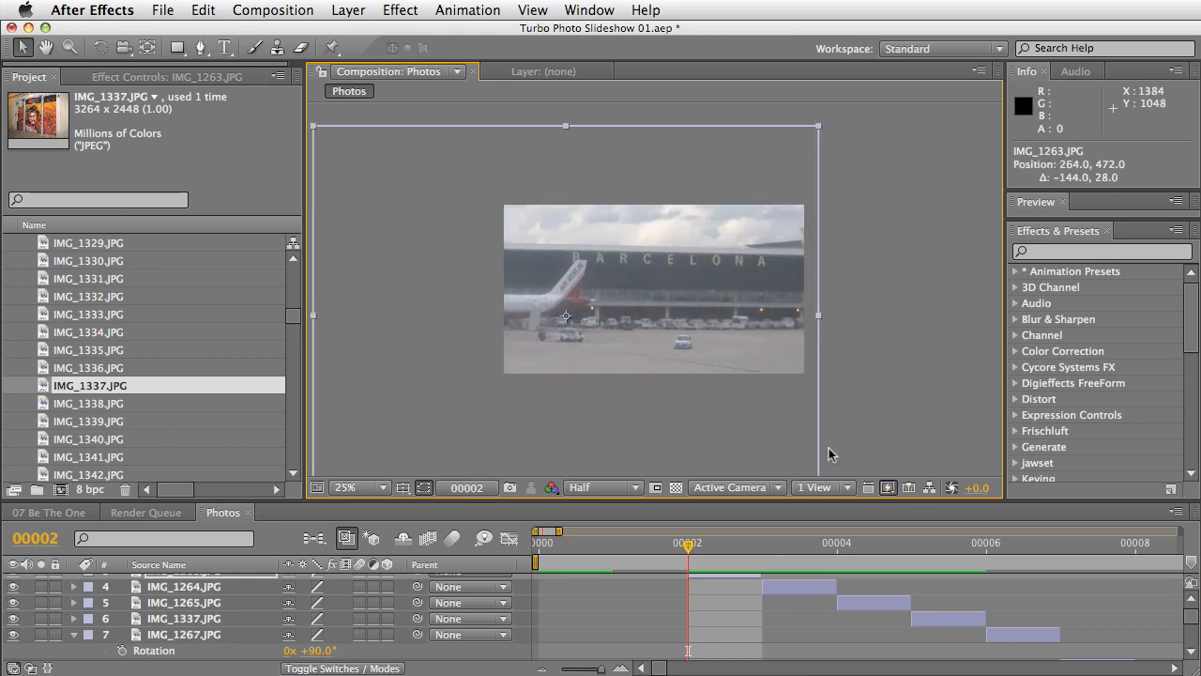
Scale IMG_1263.JPG down, move it to position 560, 456, and scrub through the first photos from the start
drag(694, 546, 505, 546)
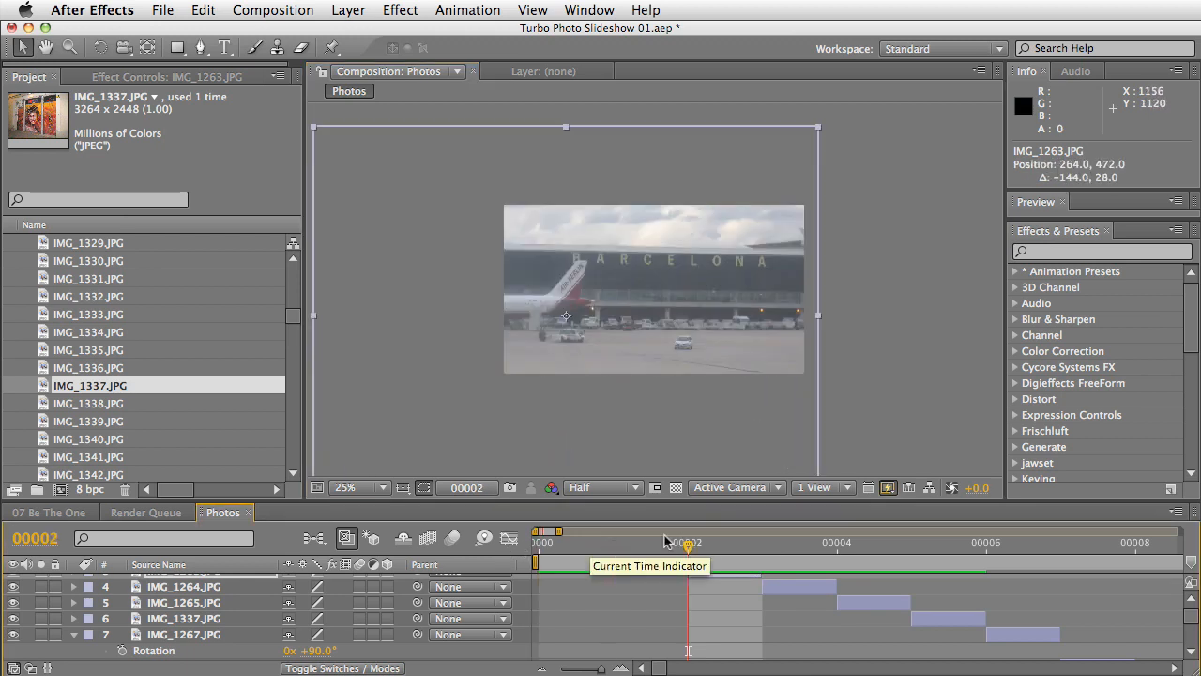
click(612, 542)
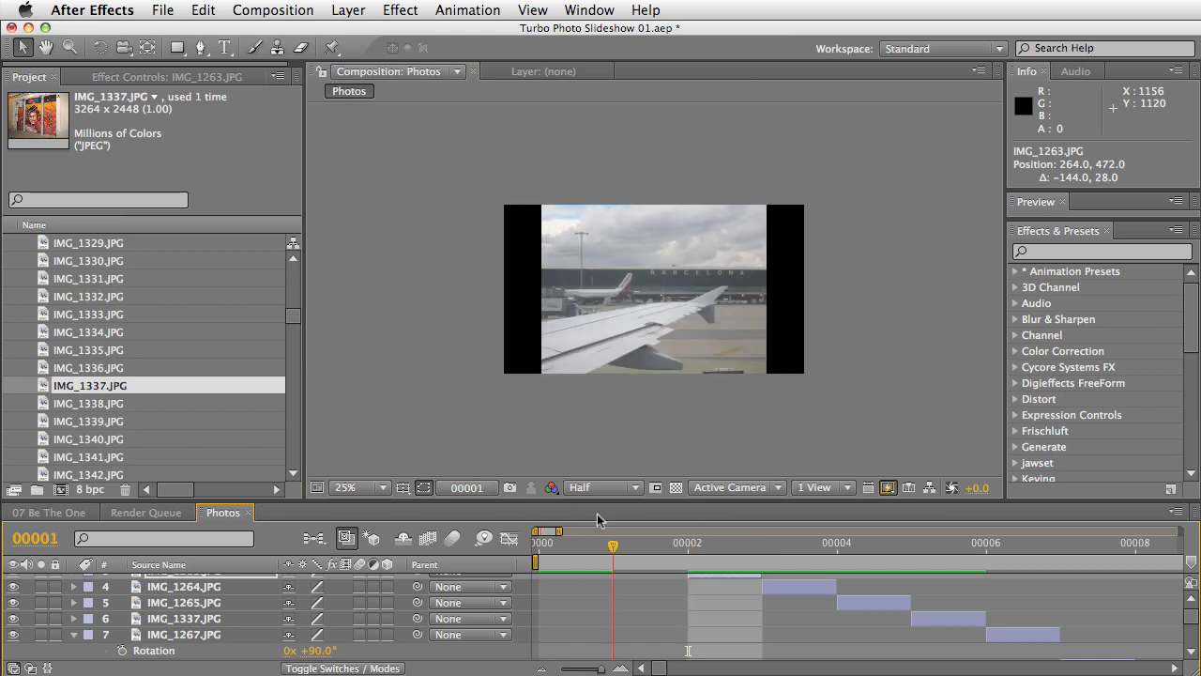
click(685, 526)
drag(818, 126, 737, 192)
drag(672, 316, 734, 310)
click(540, 544)
drag(539, 547, 781, 546)
key(space)
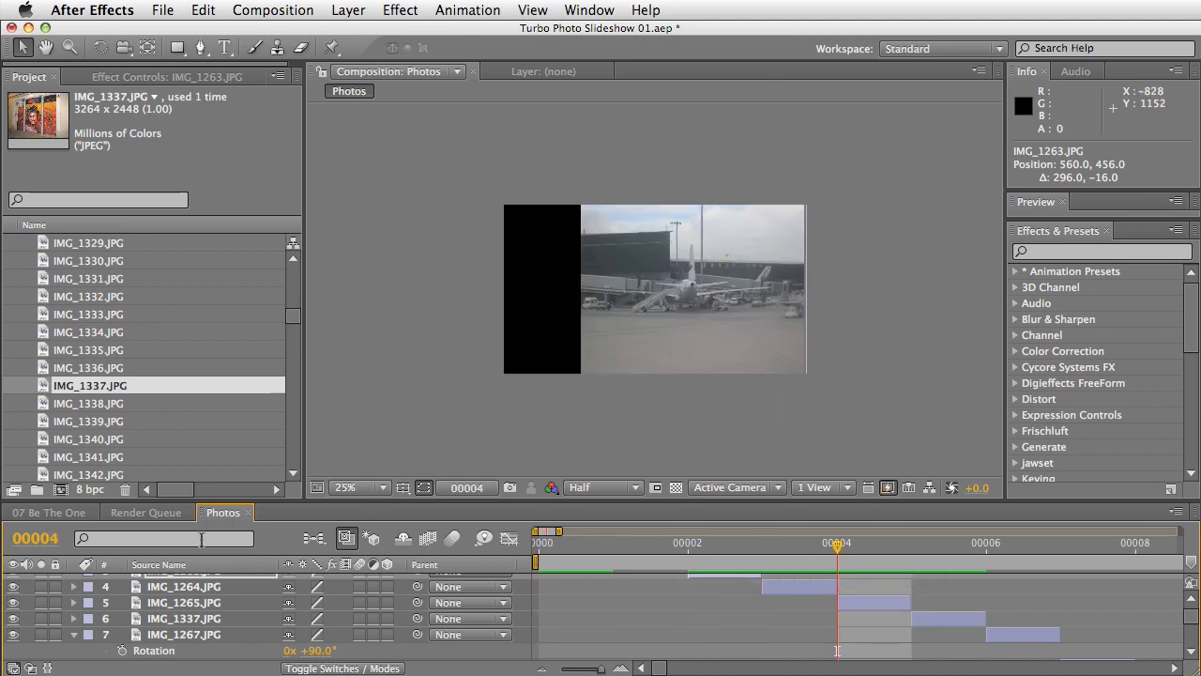
Collapse the Photos folder and create a new HDV/HDTV 720 25 composition named Main
drag(293, 317, 292, 253)
click(10, 280)
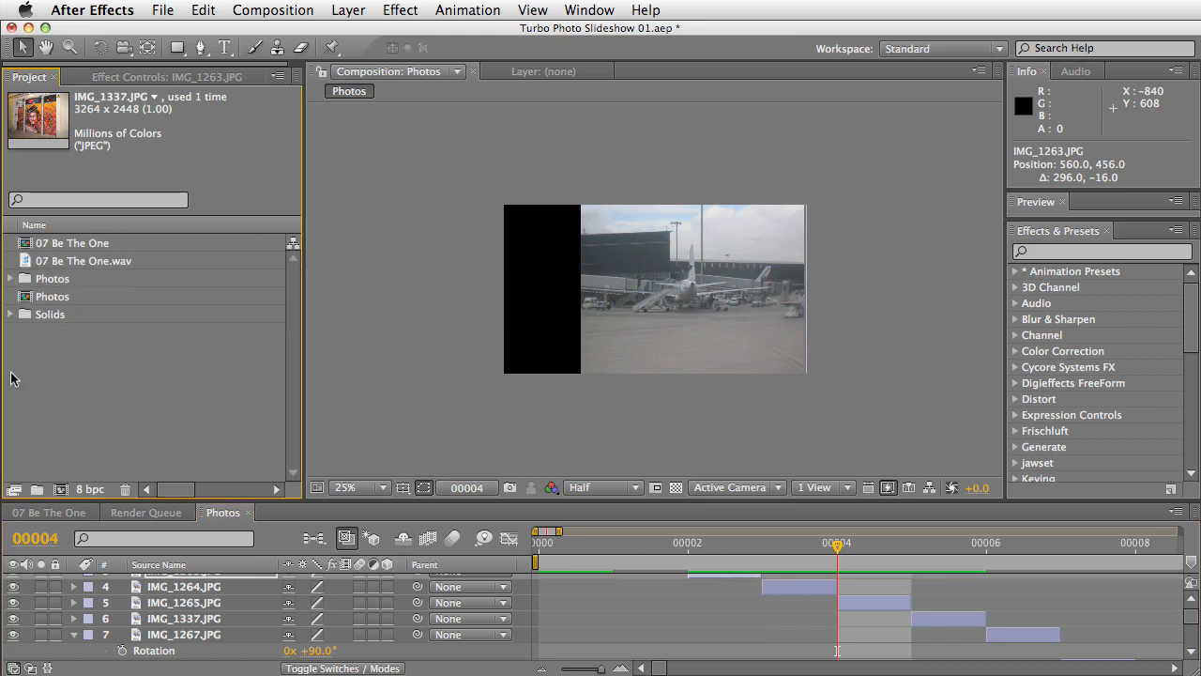
key(super+n)
text(Main)
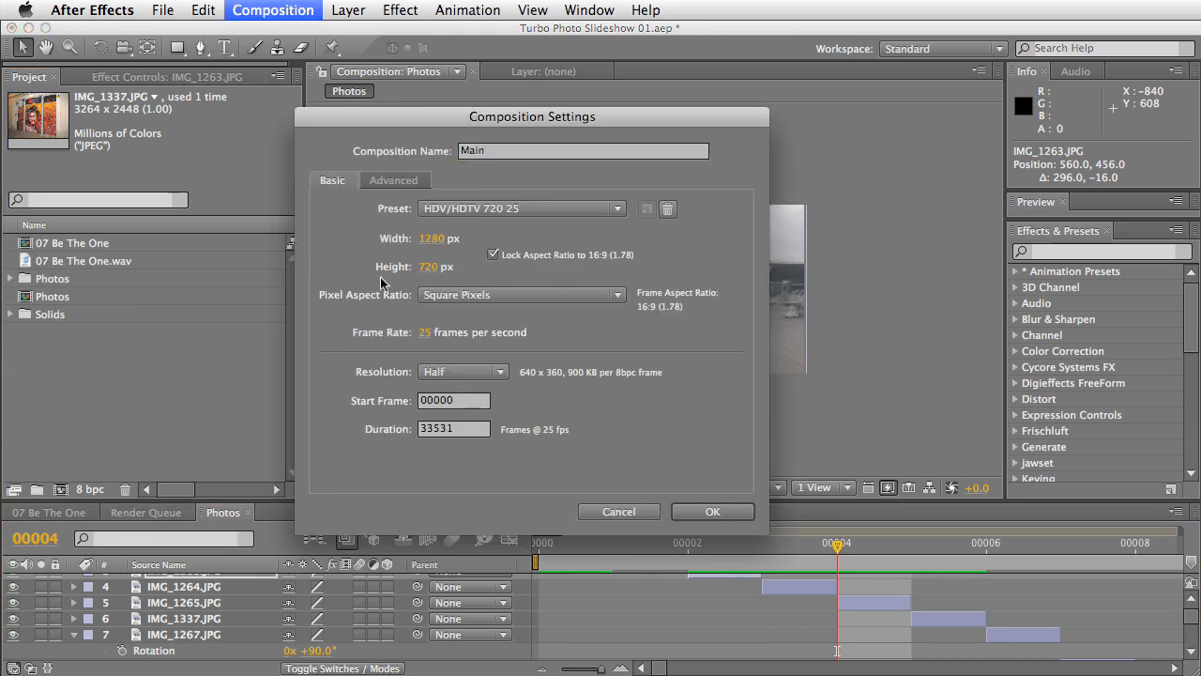
click(705, 512)
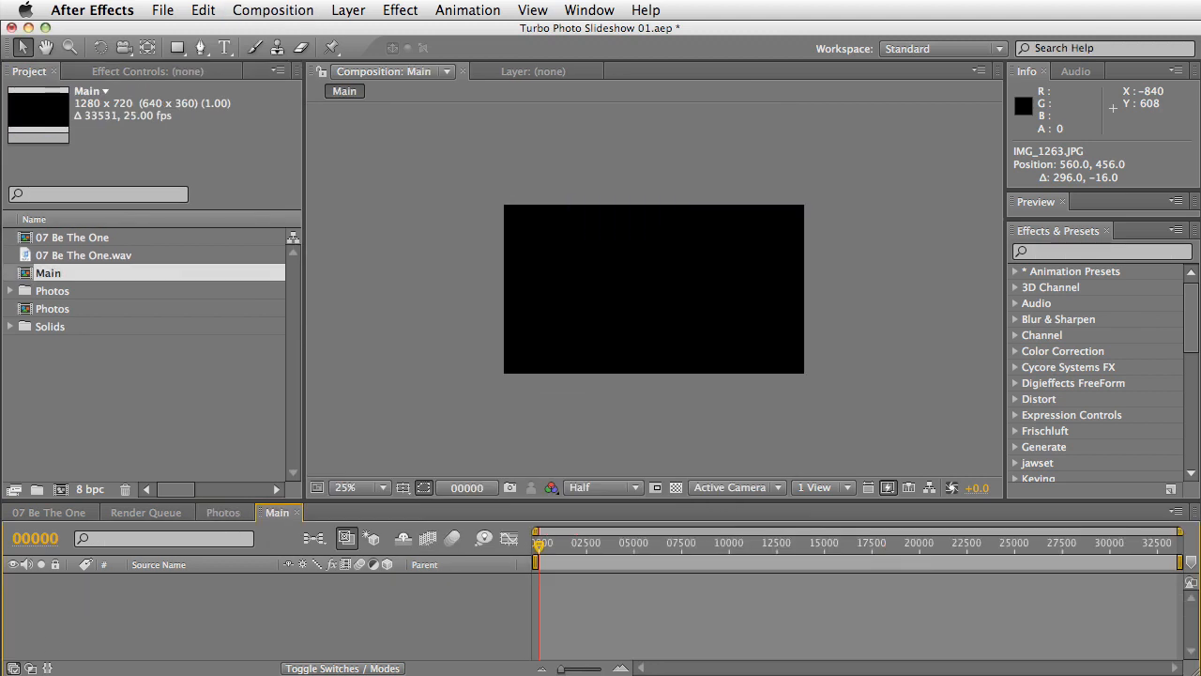
Add the Photos composition to Main as a layer starting at frame 0
drag(53, 308, 107, 614)
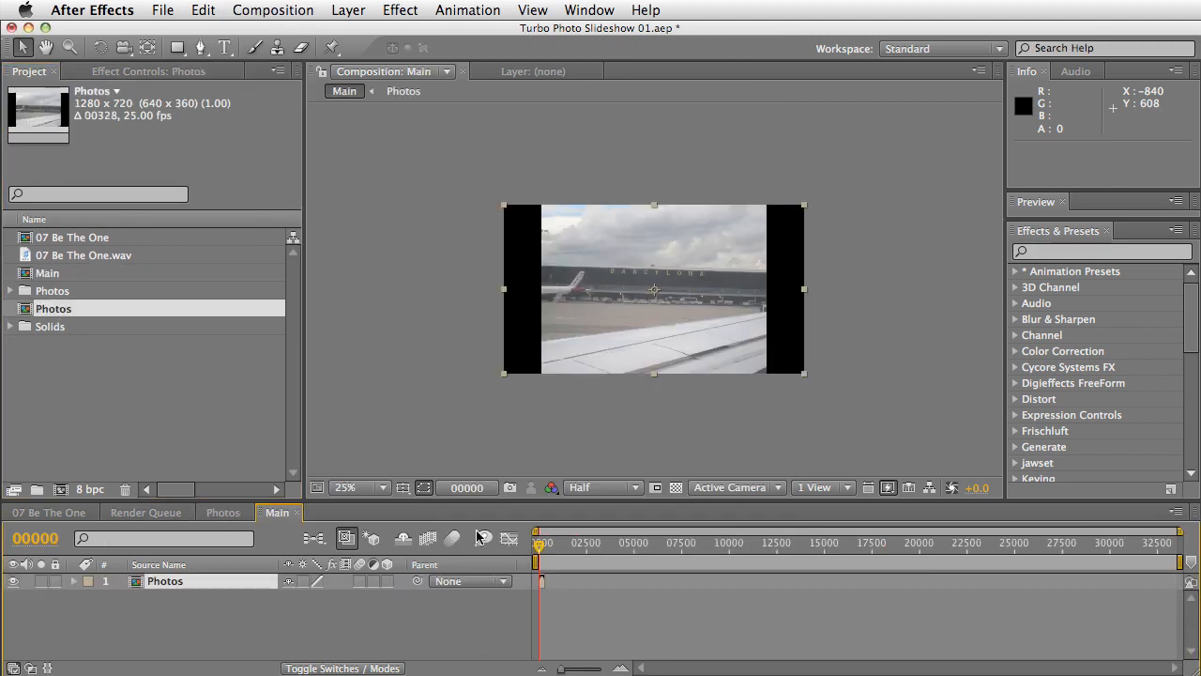
key(equal)
key(equal)
key(equal)
key(equal)
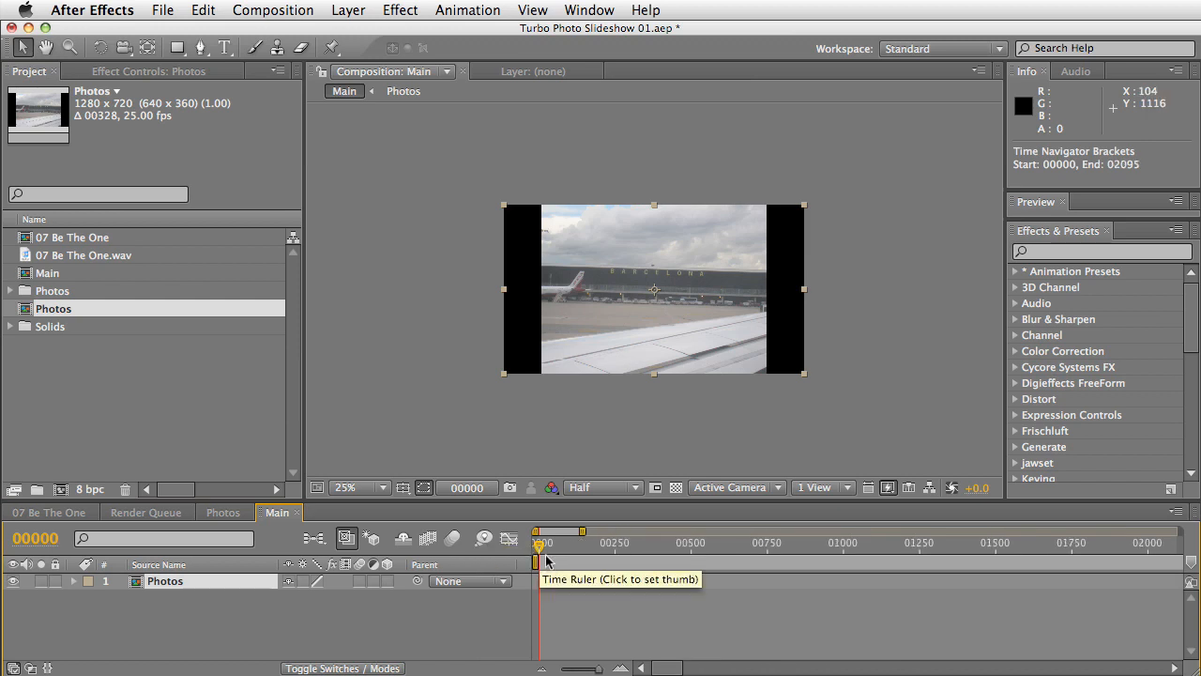
Play and step frame by frame through the start of Main to examine the nested photo sequence
key(space)
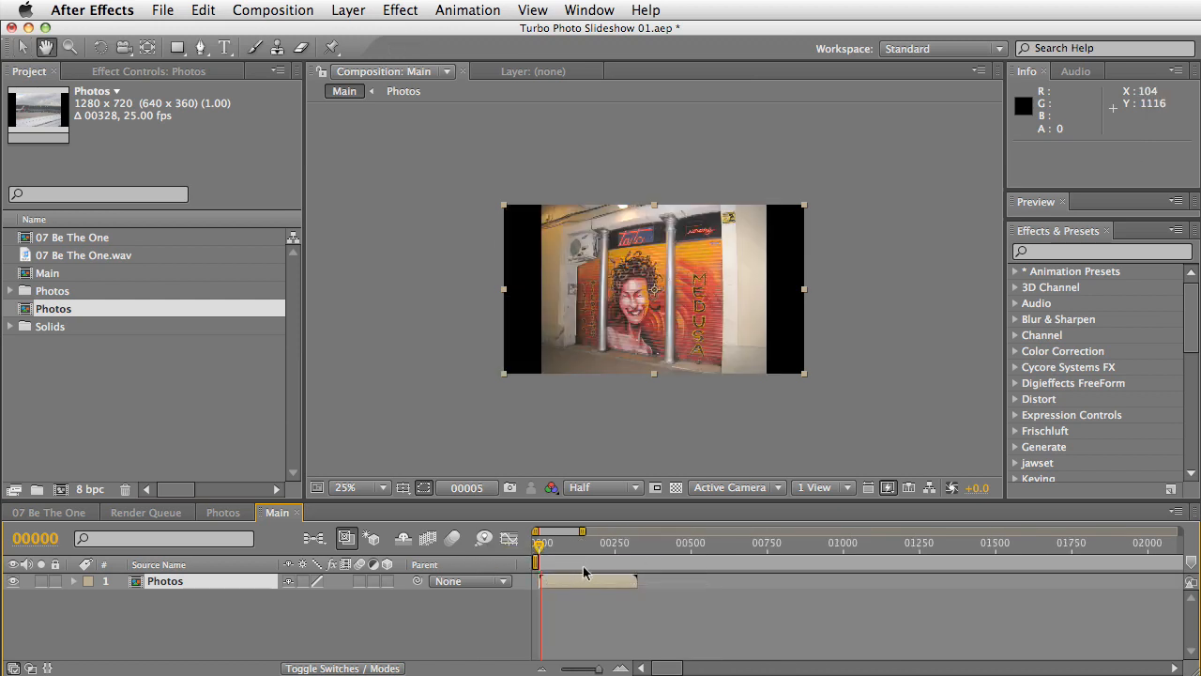
click(543, 551)
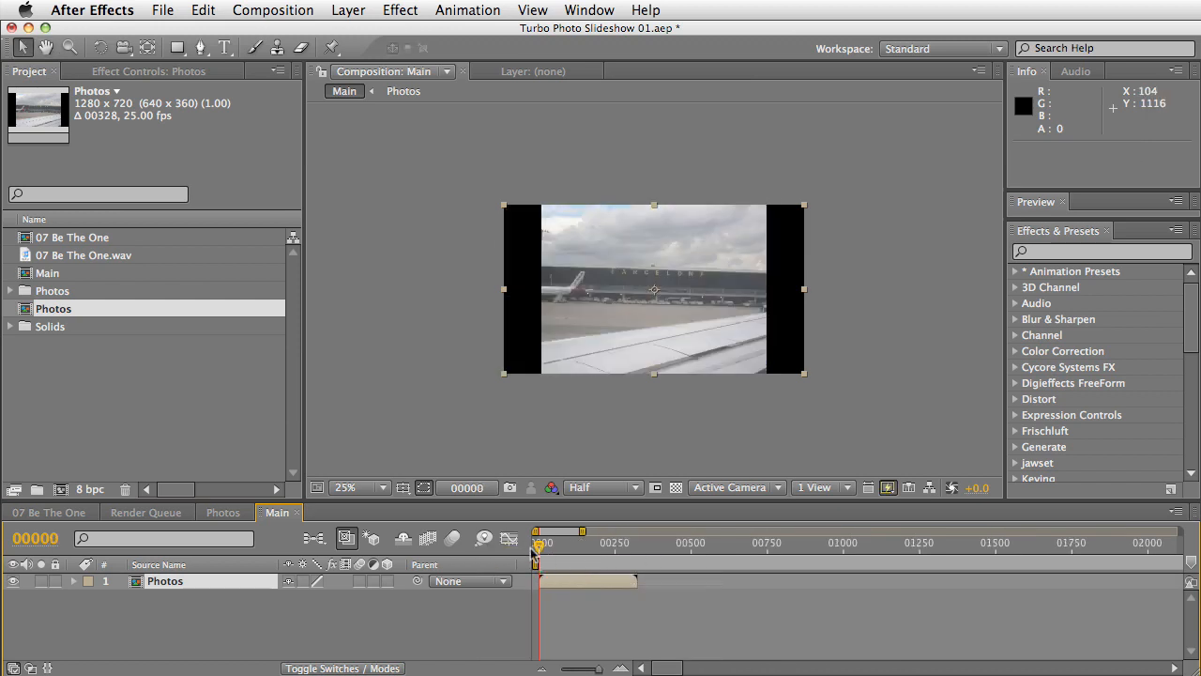
key(Page_Down)
key(Page_Down)
key(Page_Down)
key(Page_Up)
key(Page_Up)
key(Page_Up)
key(Page_Up)
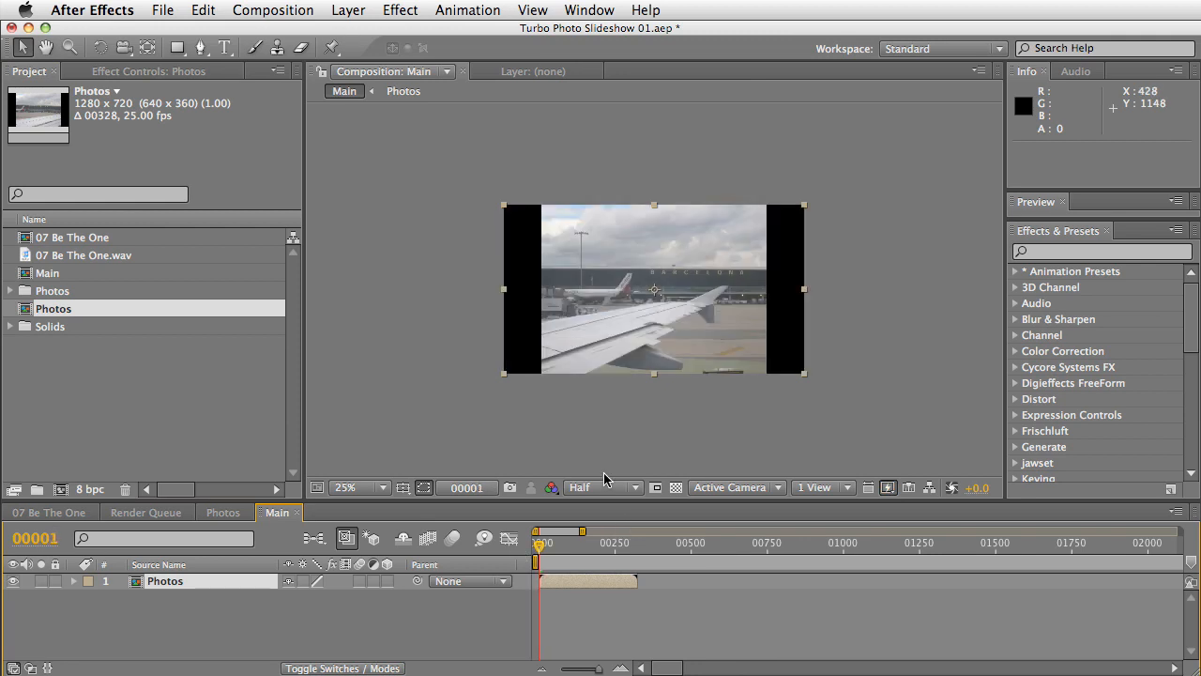
key(Page_Down)
key(Page_Up)
key(Page_Up)
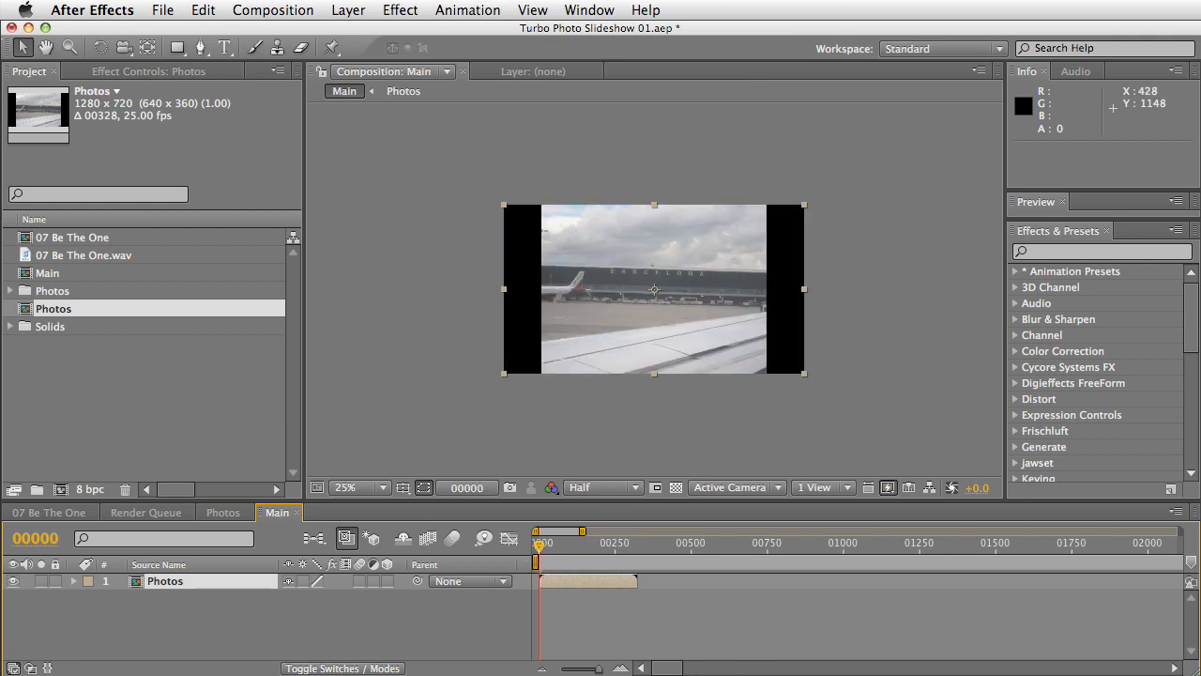
Add 07 Be The One.wav to Main above the Photos layer and reveal its waveform
click(57, 255)
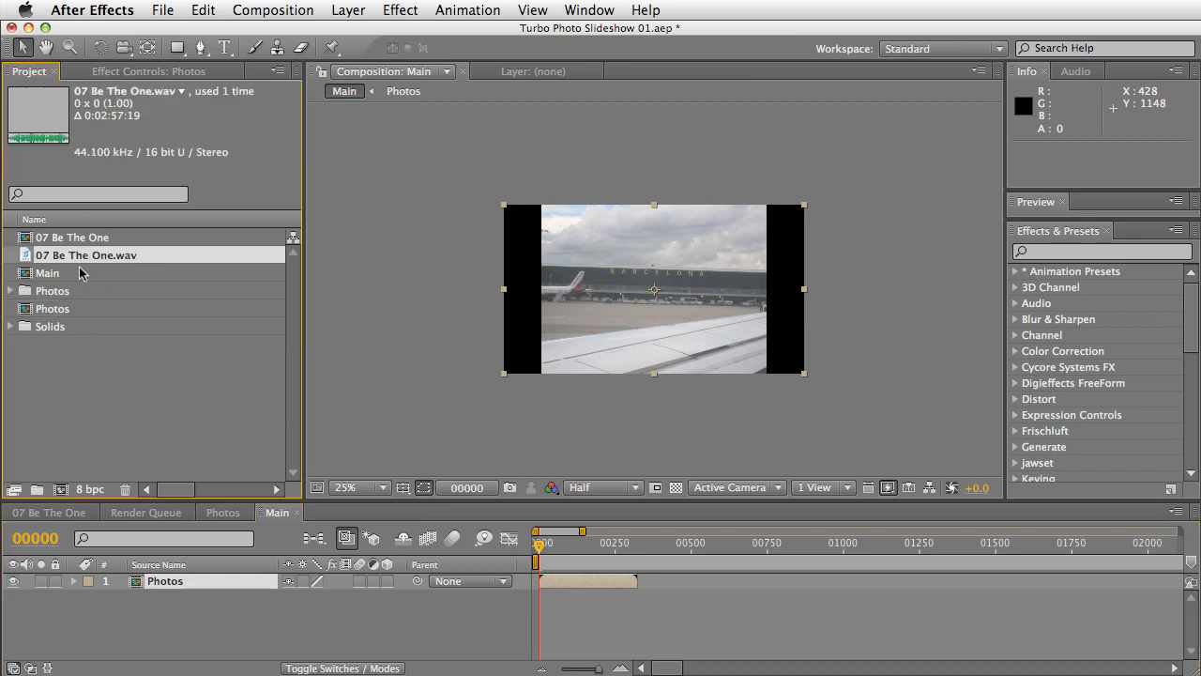
drag(79, 263, 194, 594)
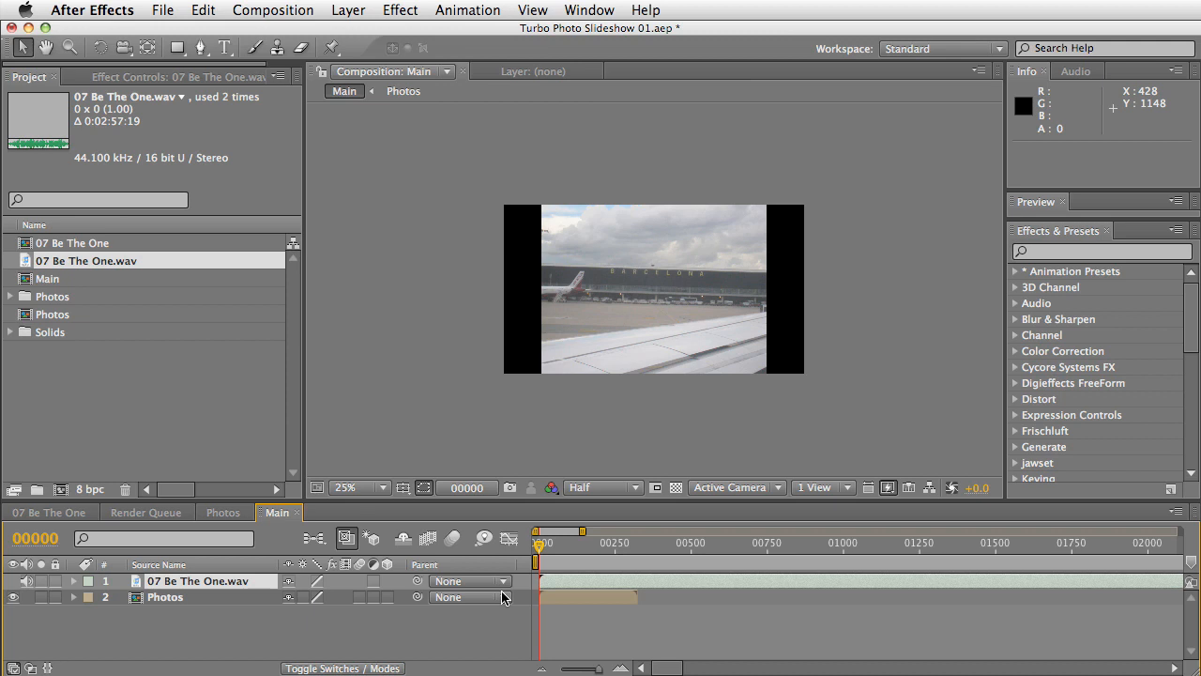
key(l)
key(l)
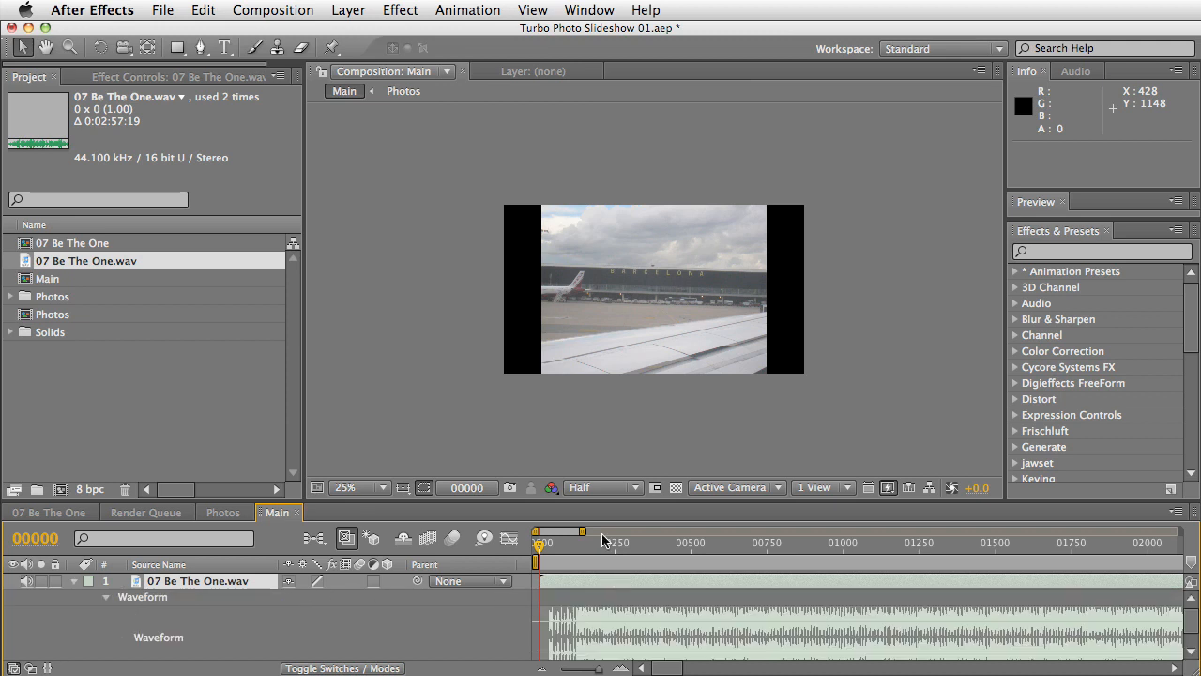
Trim the start of the audio layer to frame 32, just before the music begins
drag(582, 531, 533, 369)
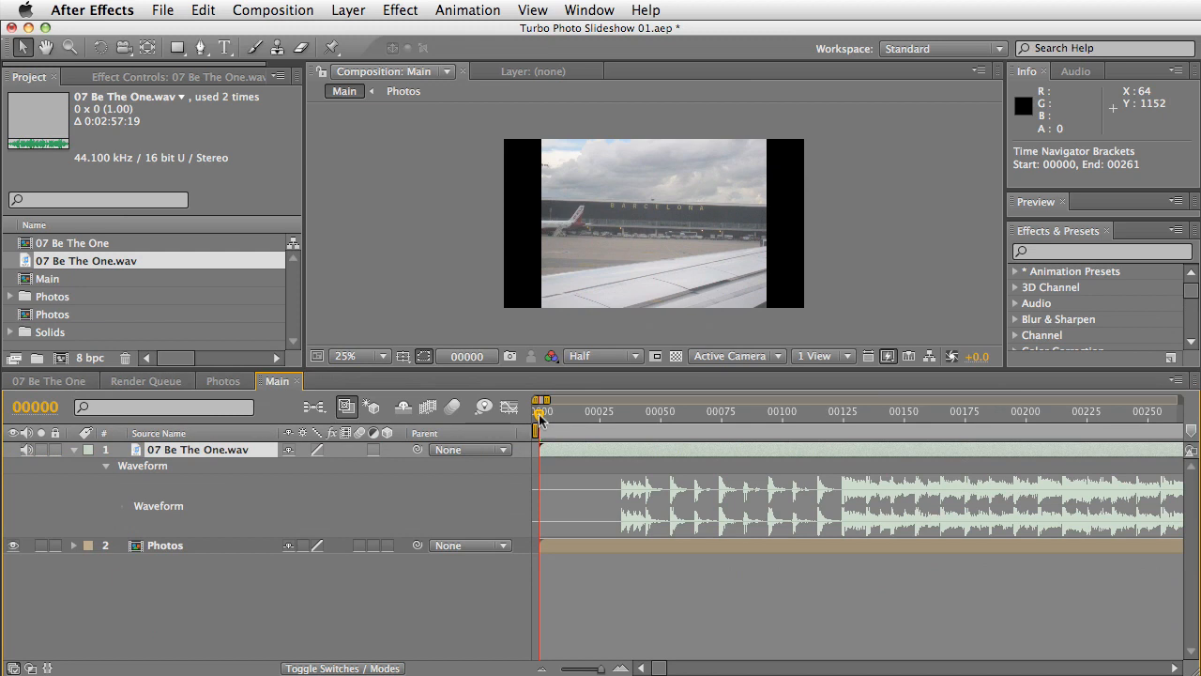
drag(539, 416, 620, 417)
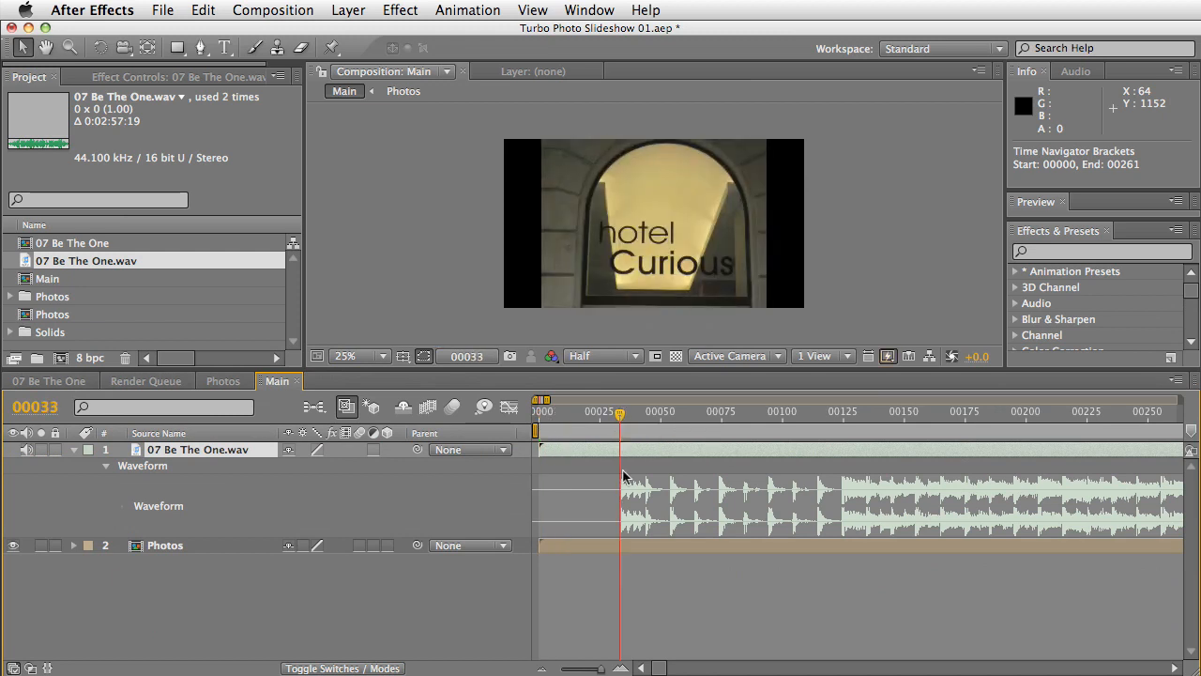
key(equal)
key(equal)
mouse_move(619, 415)
mouse_down()
mouse_move(632, 422)
mouse_move(619, 419)
mouse_up()
key(Page_Up)
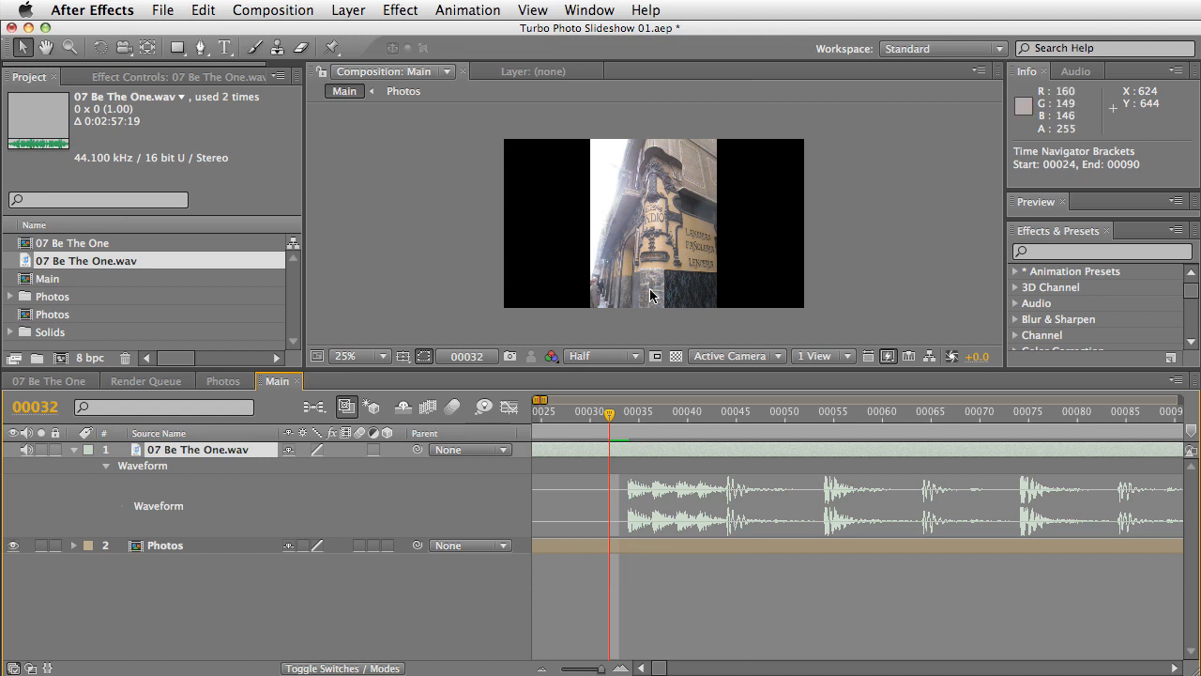
key(alt+bracketleft)
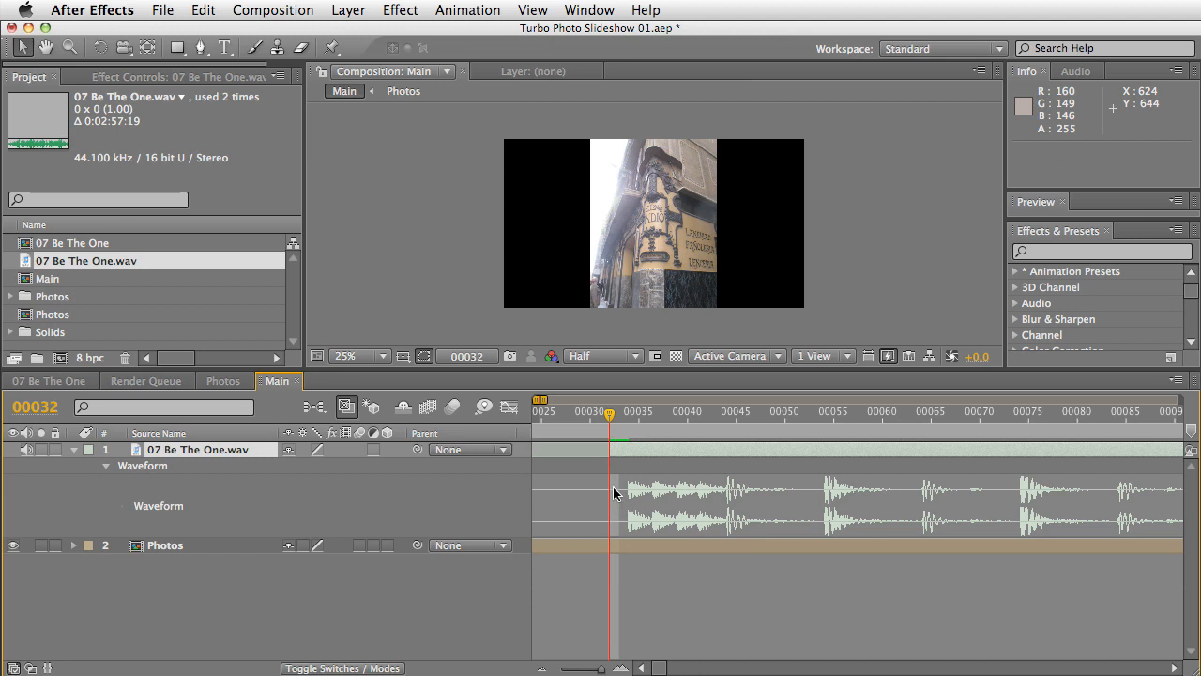
Move the trimmed audio layer to begin at frame 0 and return to the composition's start
key(minus)
key(minus)
key(minus)
drag(607, 446, 564, 456)
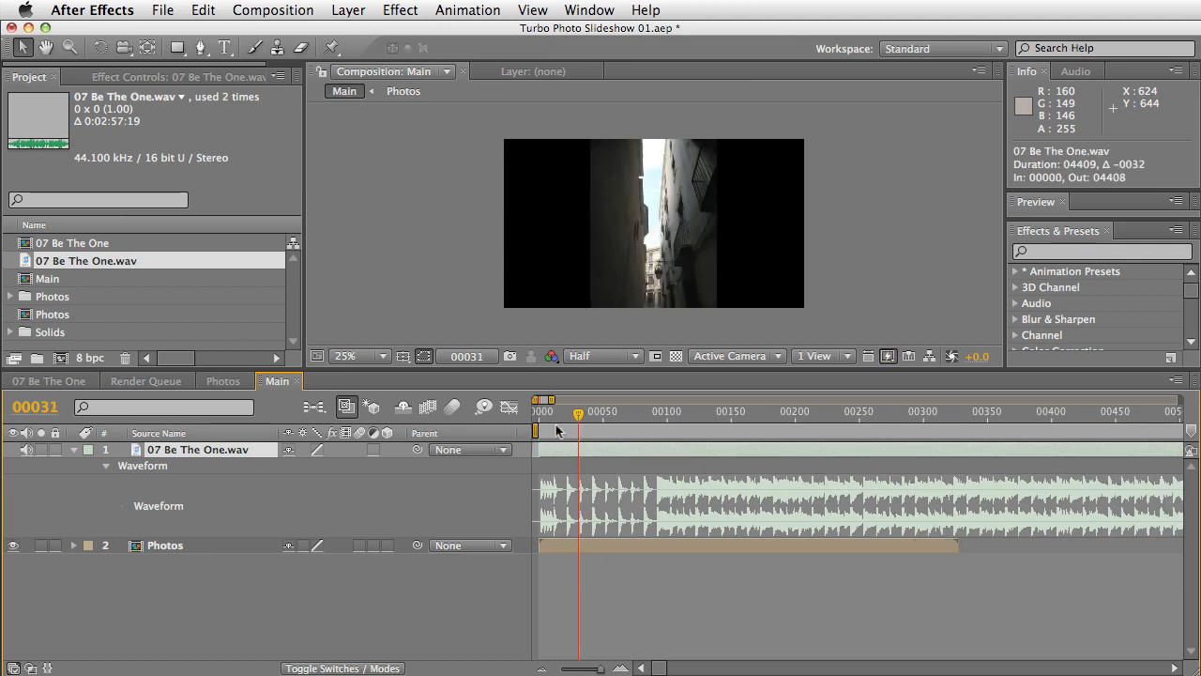
click(577, 415)
key(Home)
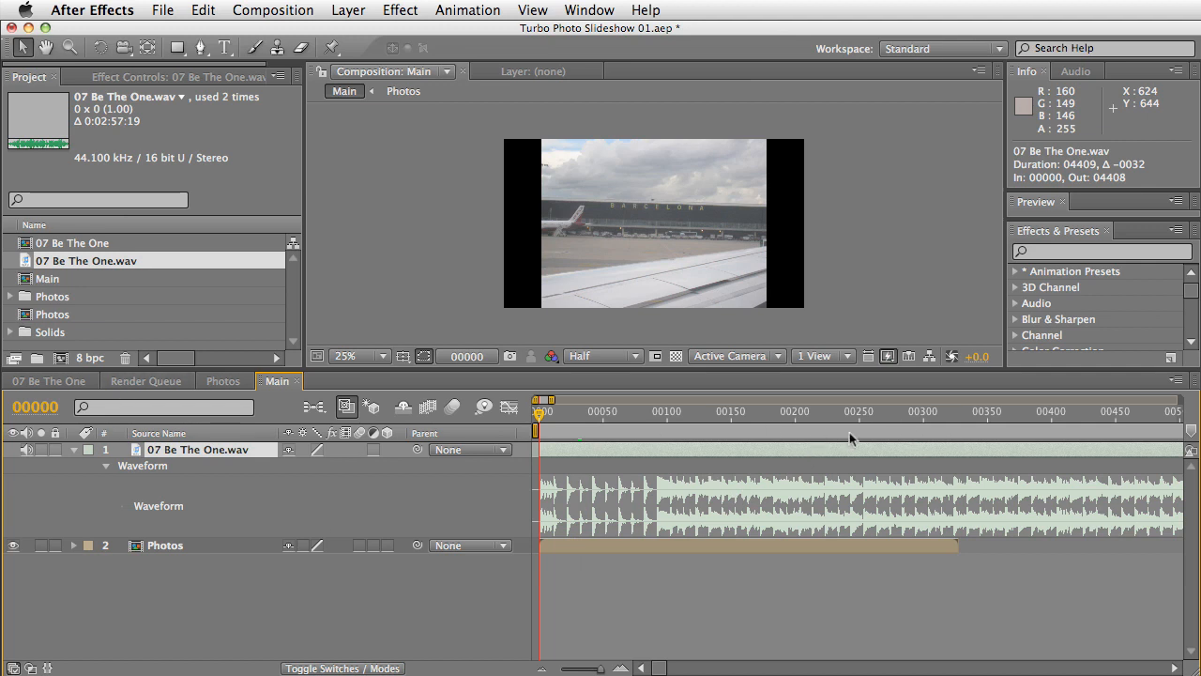
Switch the time display to timecode and set Main's work area to end at 0:00:29:17
super+click(42, 407)
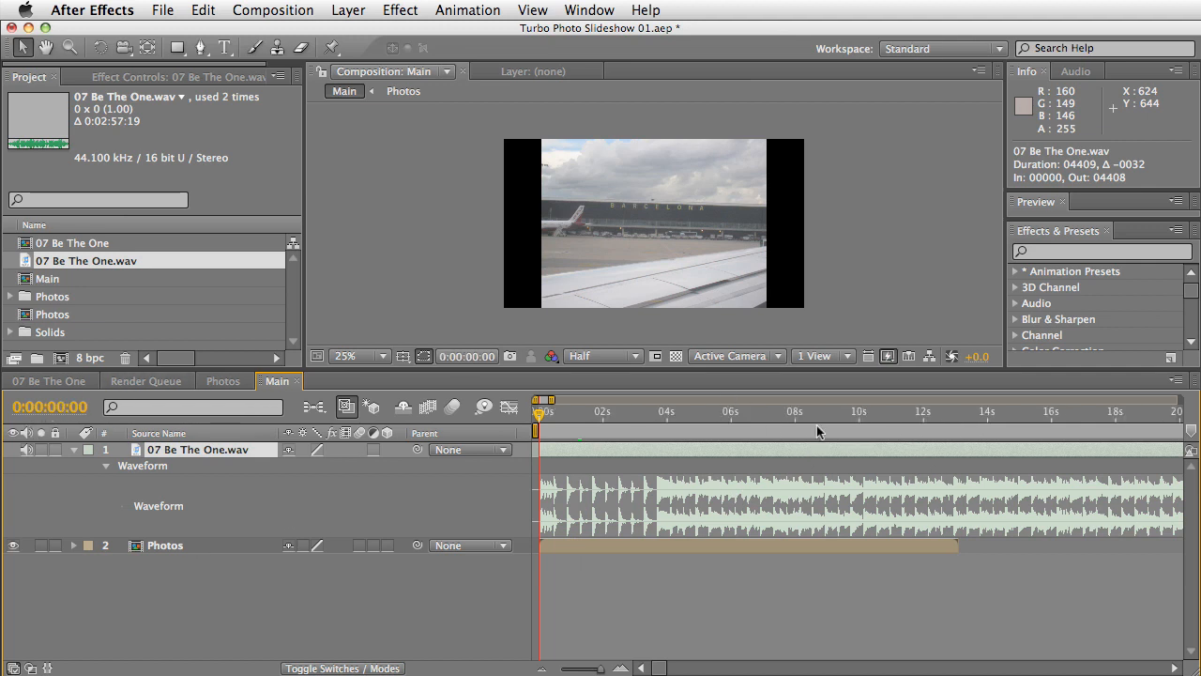
drag(552, 400, 591, 400)
click(720, 422)
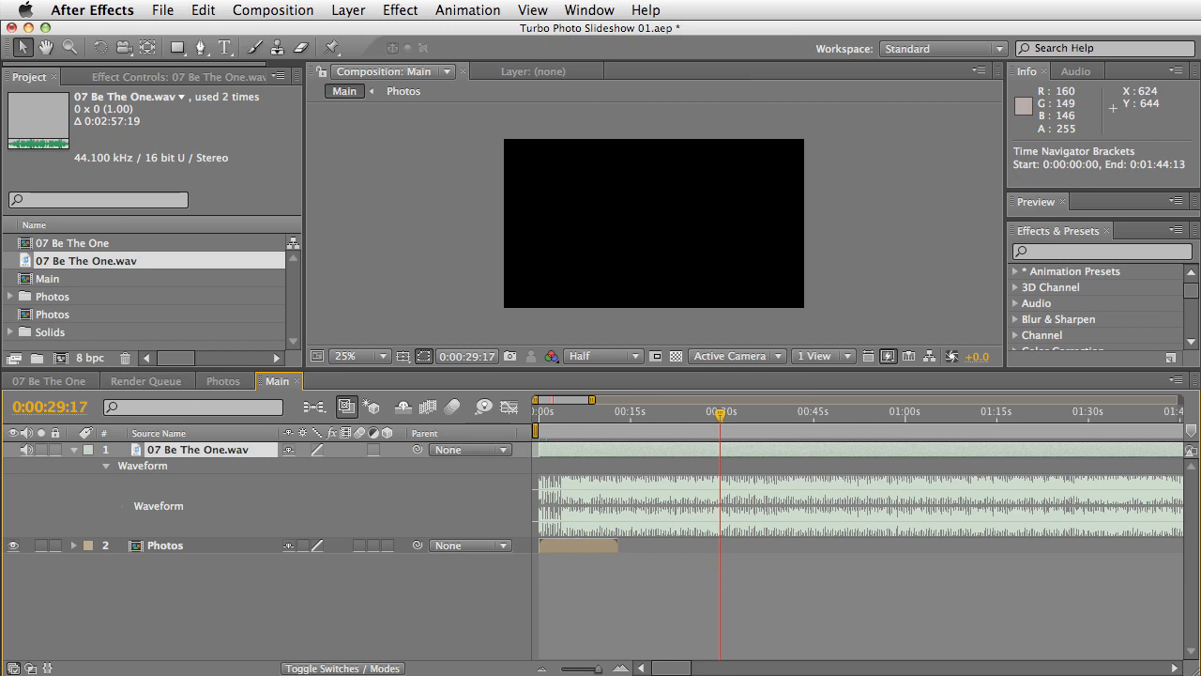
key(n)
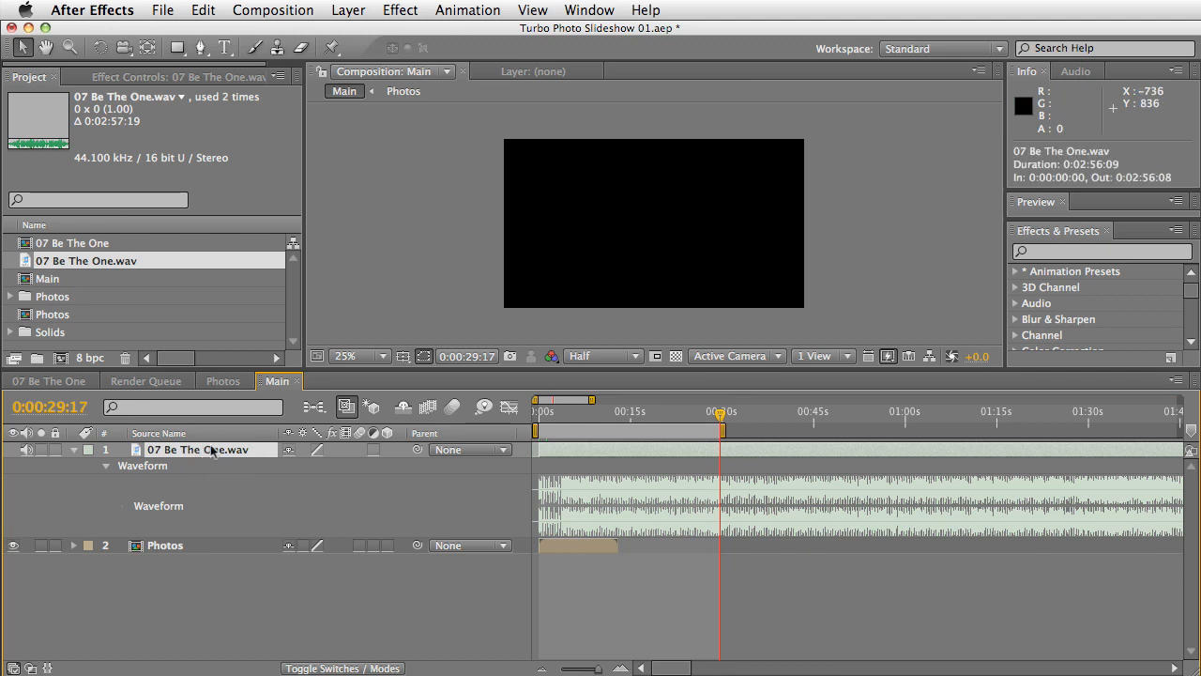
Convert the audio of Main's work area to keyframes and reveal the keyframed channel sliders on the Audio Amplitude layer
click(348, 10)
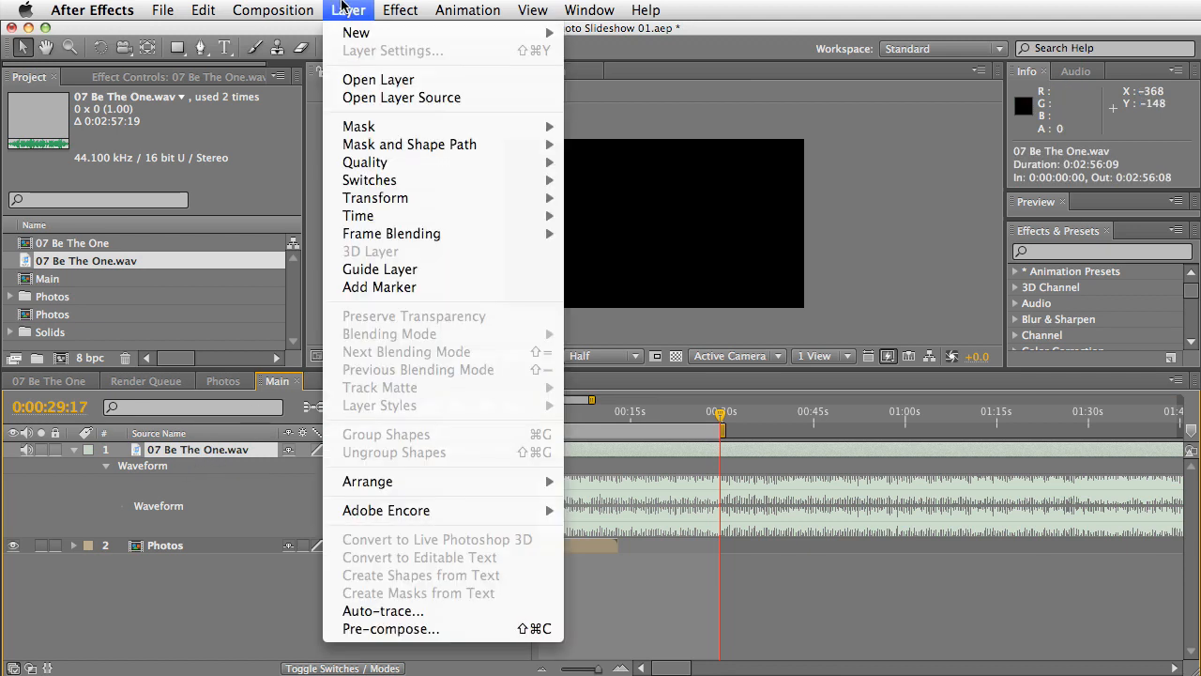
mouse_move(468, 10)
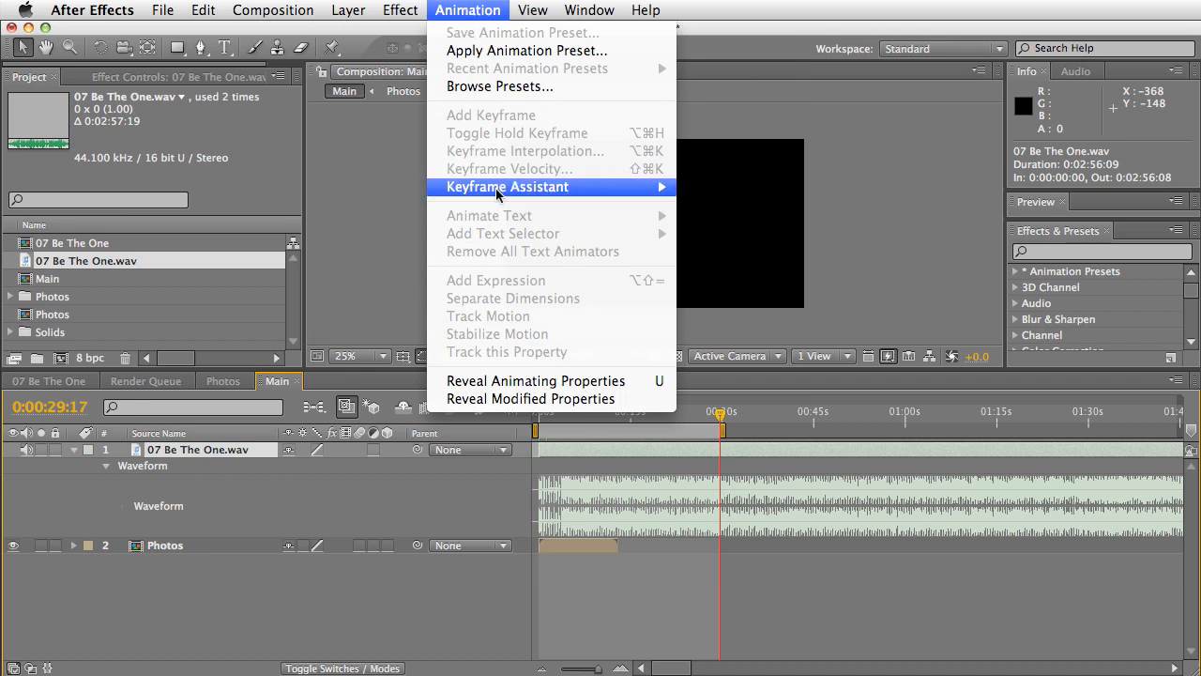
mouse_move(498, 192)
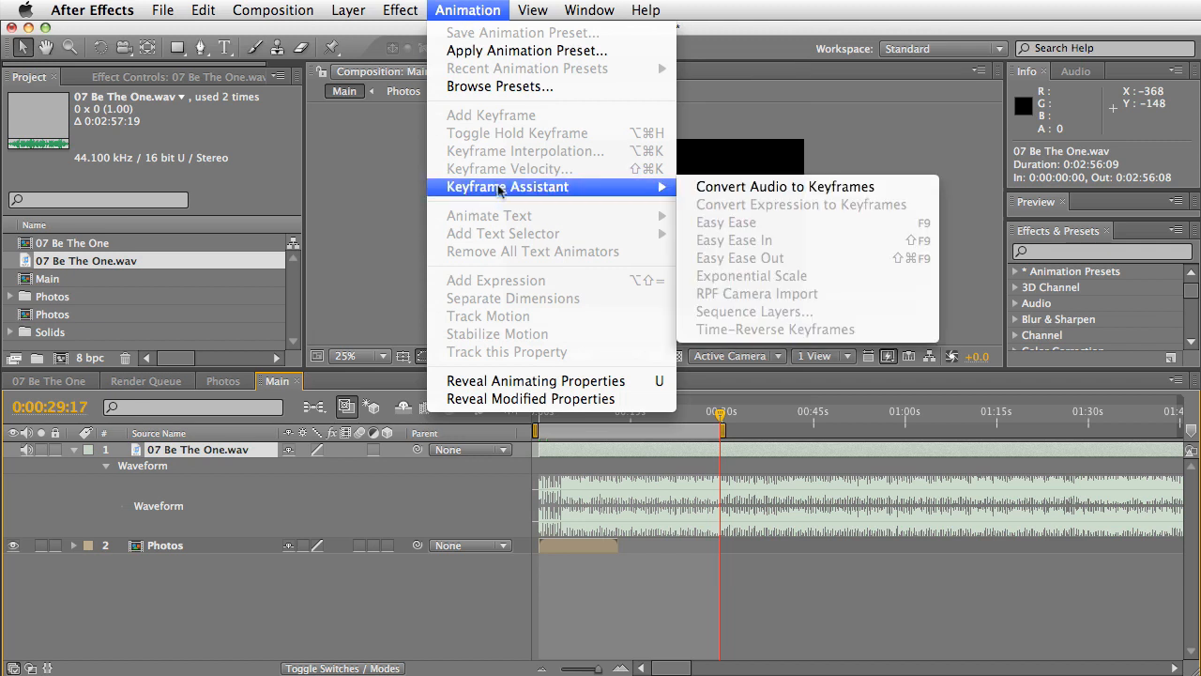
click(787, 193)
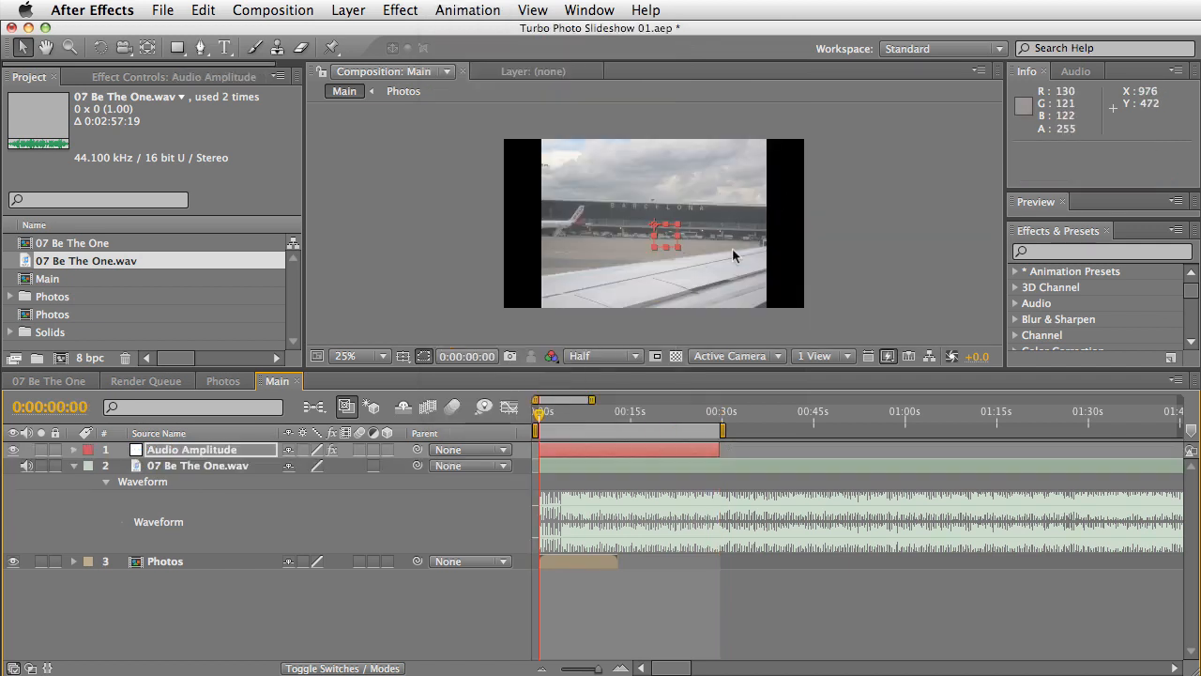
click(181, 452)
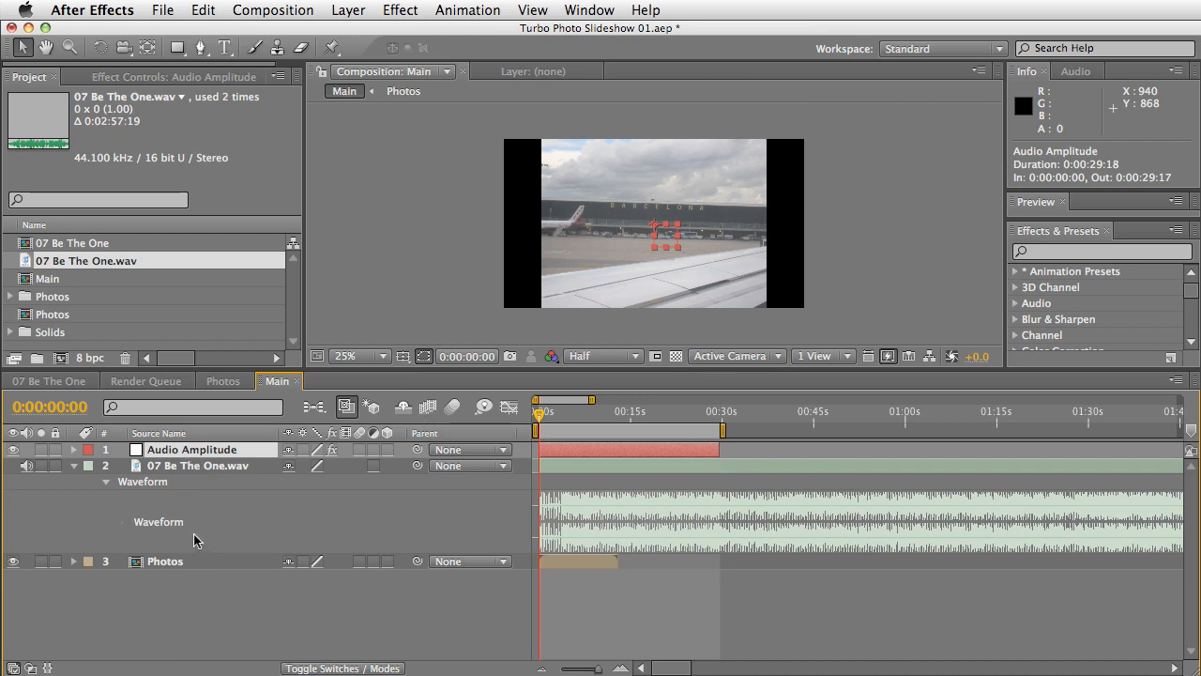
key(u)
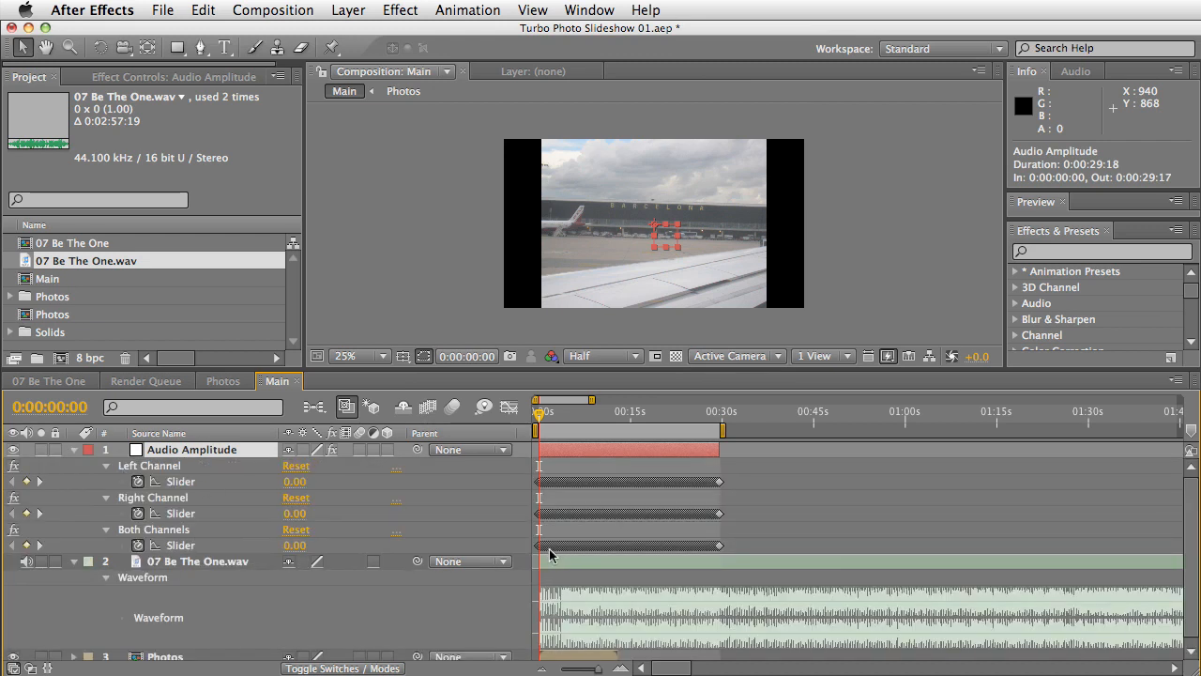
Examine frame by frame how the Audio Amplitude slider values change around the waveform peak just before one second
key(equal)
key(equal)
key(equal)
key(equal)
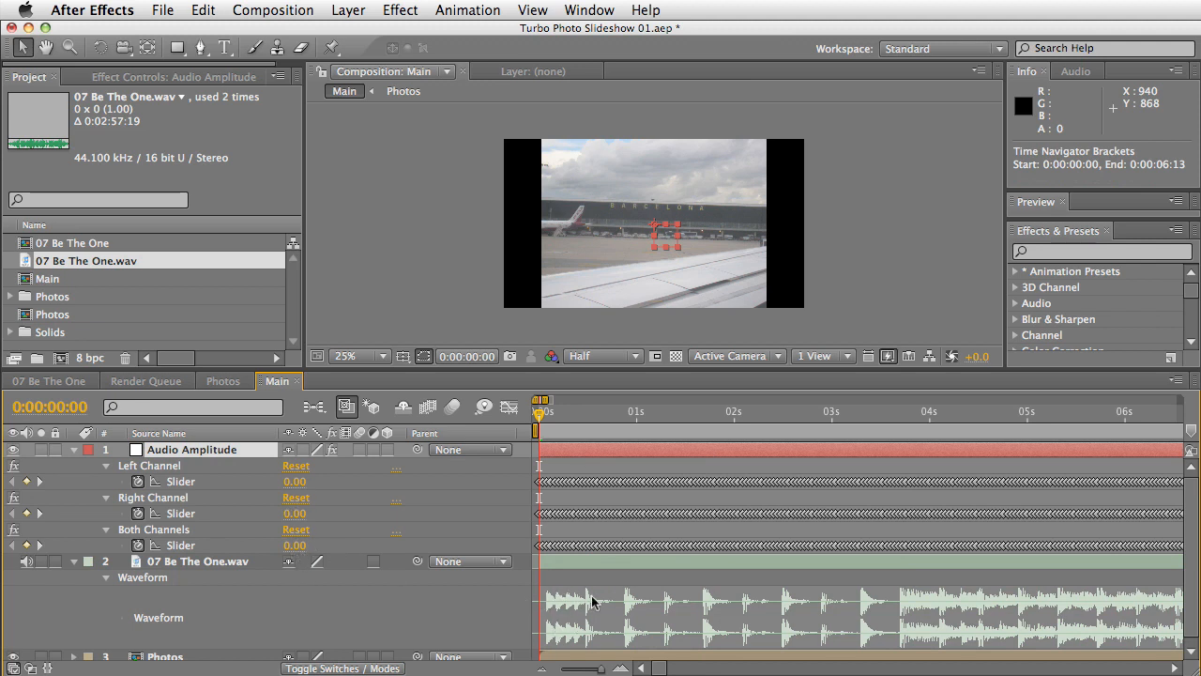
drag(540, 415, 630, 416)
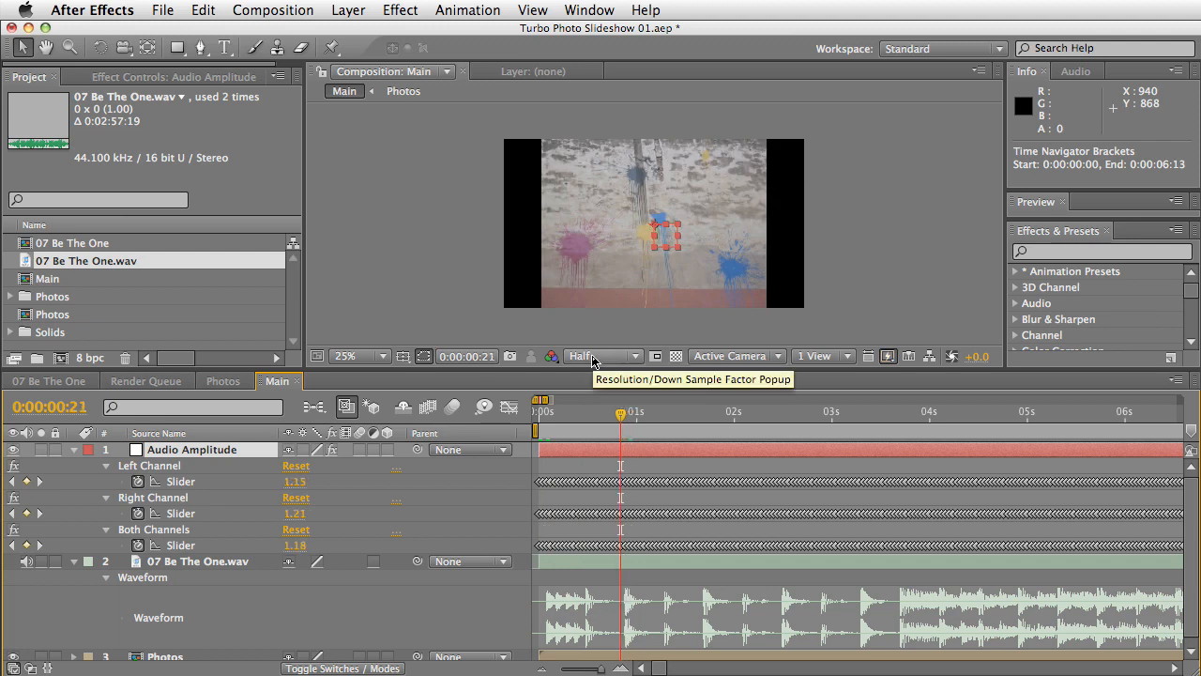
key(Page_Up)
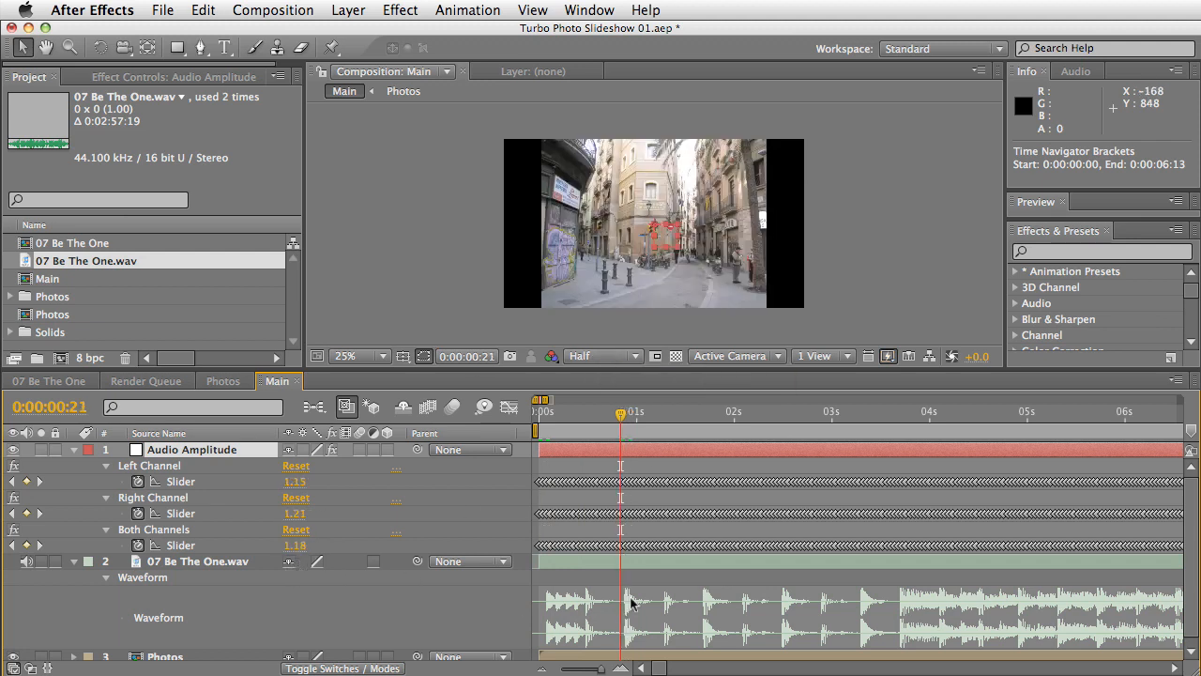
key(Page_Down)
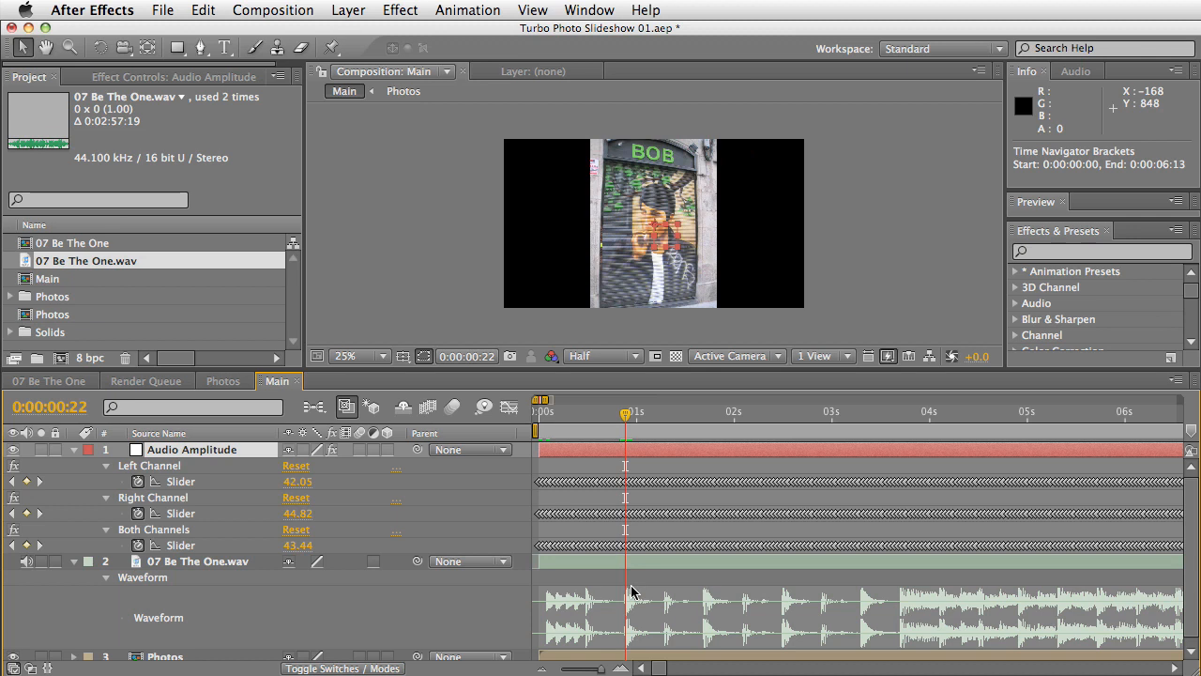
key(Page_Down)
key(Page_Down)
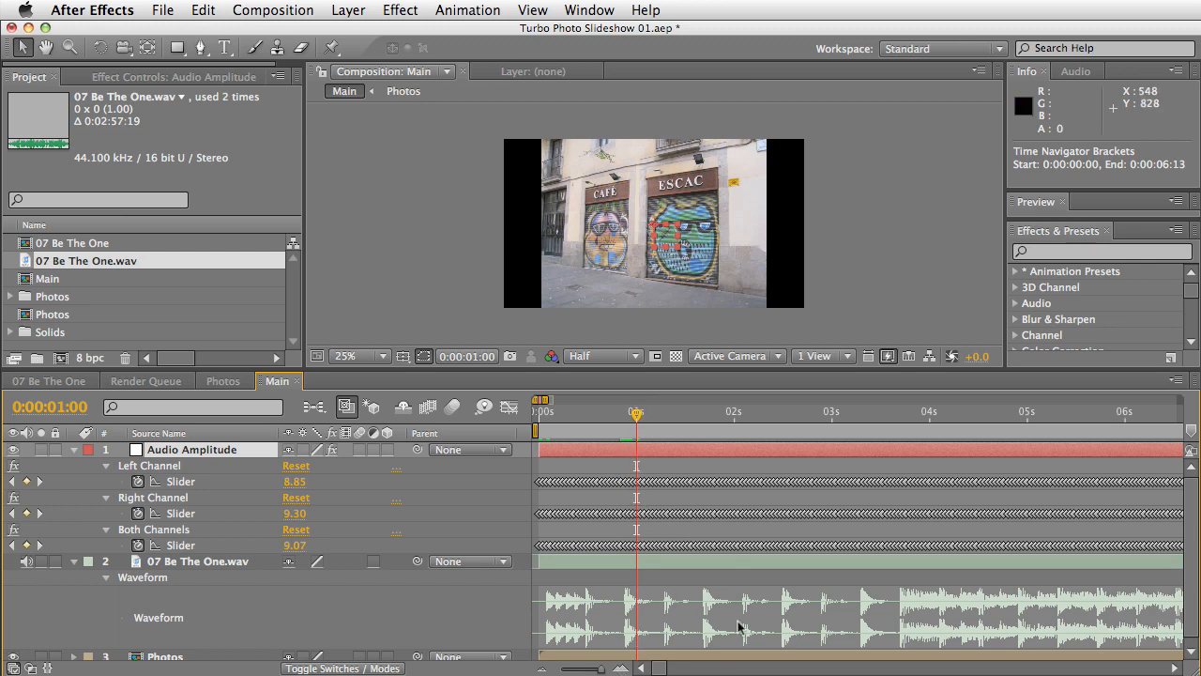
Open the AudioToMarkers.jsx script and place its window clear of the composition preview
click(588, 10)
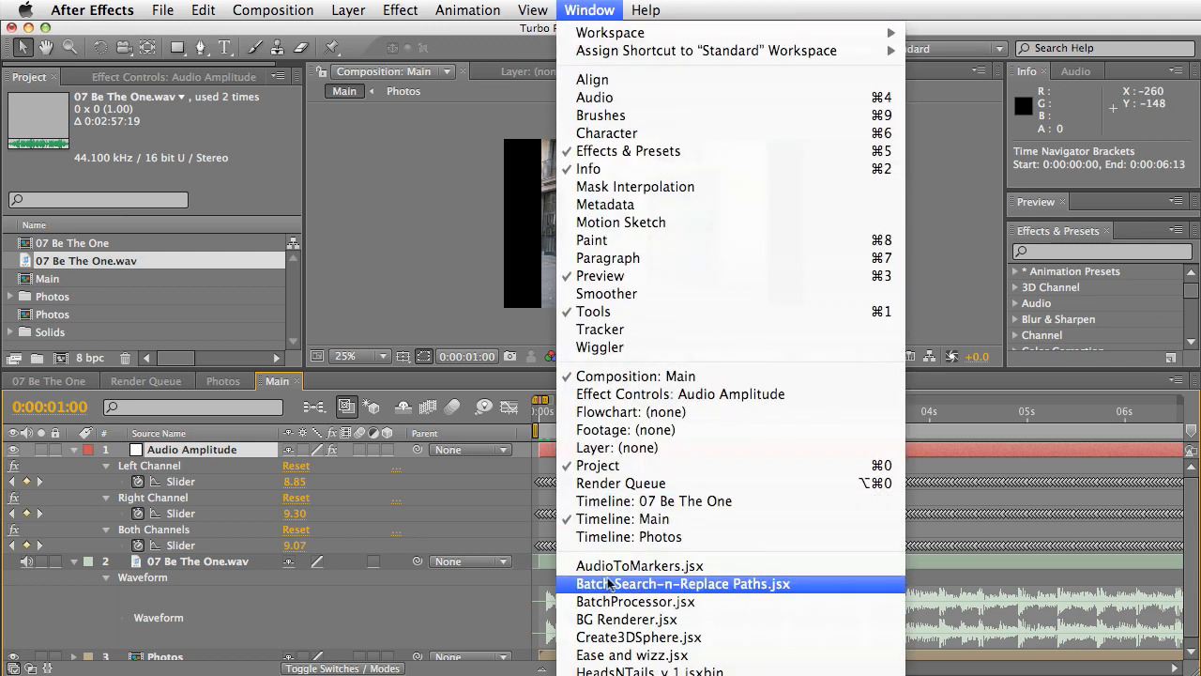
click(642, 569)
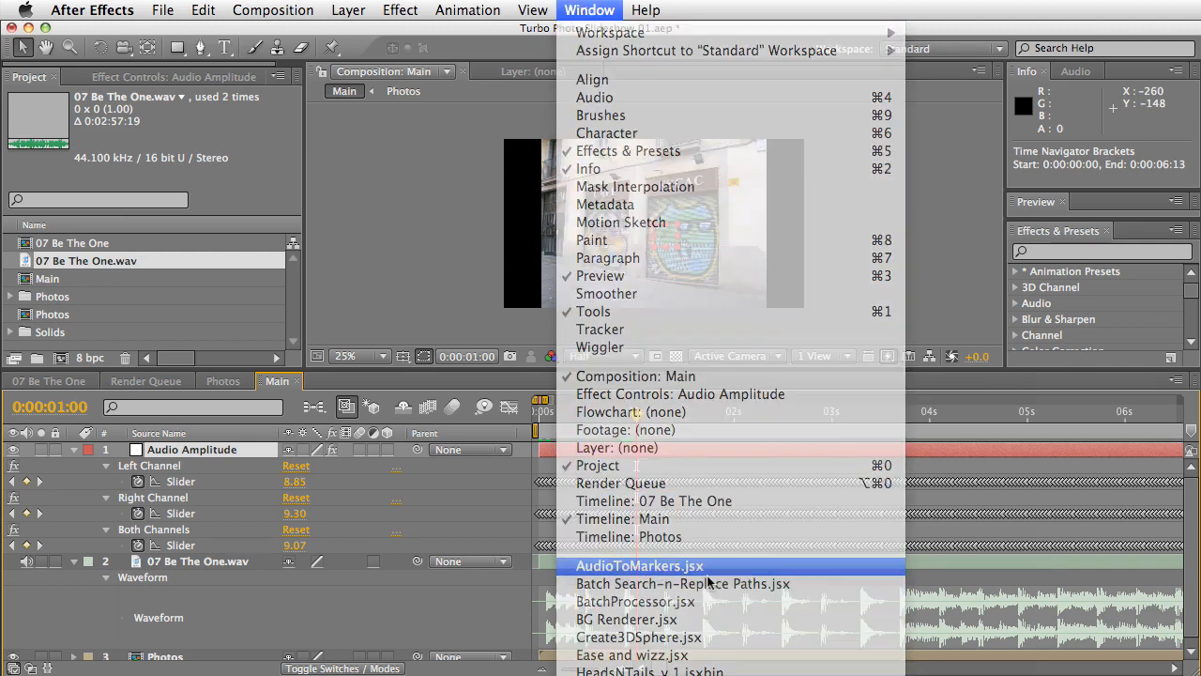
drag(248, 139, 362, 132)
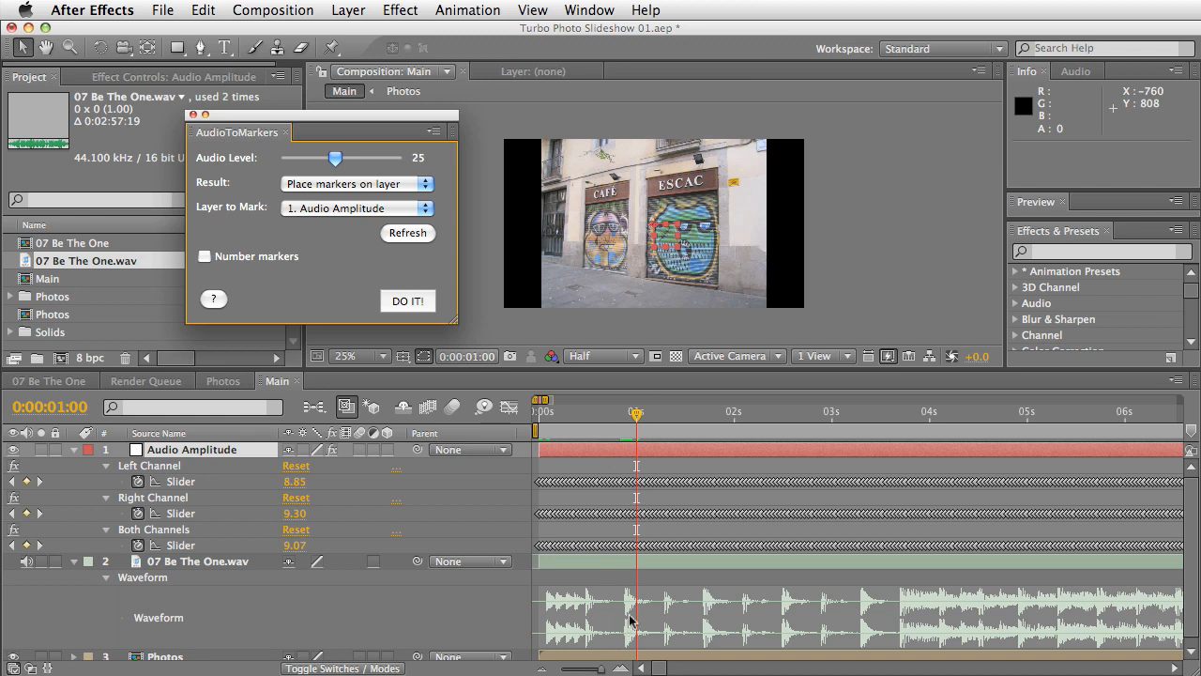
Compare slider values around the 0:00:00:22 peak and generate markers on the Audio Amplitude layer using an audio level of 31.06
drag(636, 417, 625, 416)
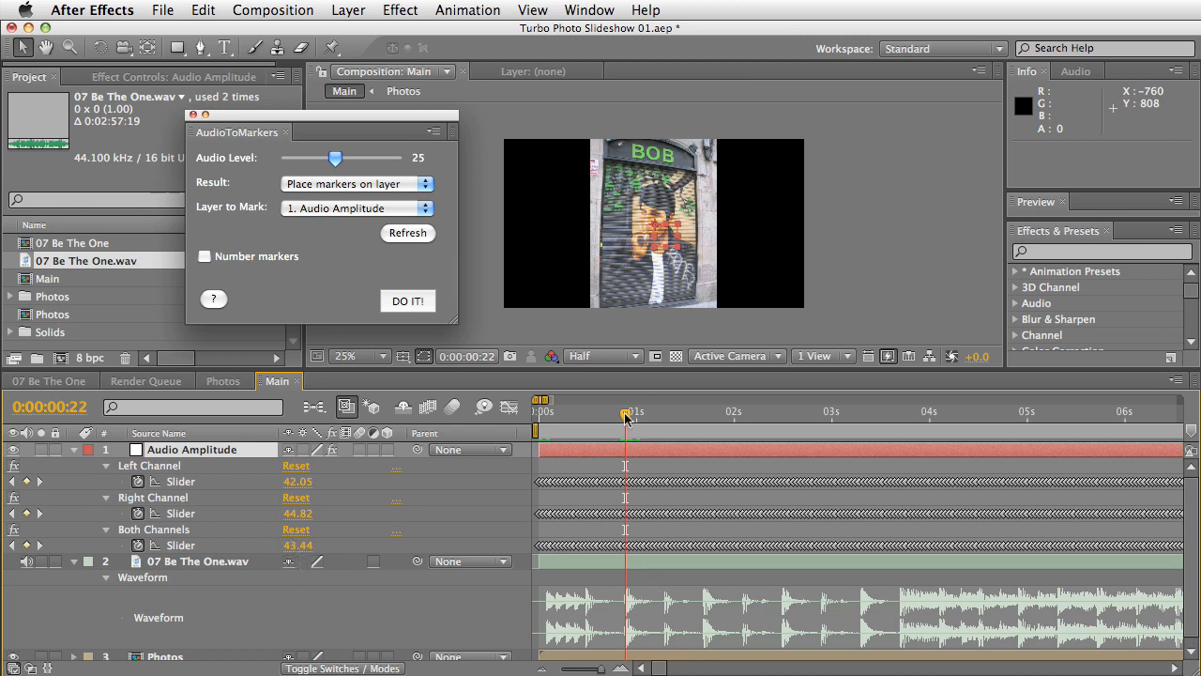
mouse_move(625, 419)
mouse_down()
mouse_move(639, 414)
mouse_move(625, 414)
mouse_up()
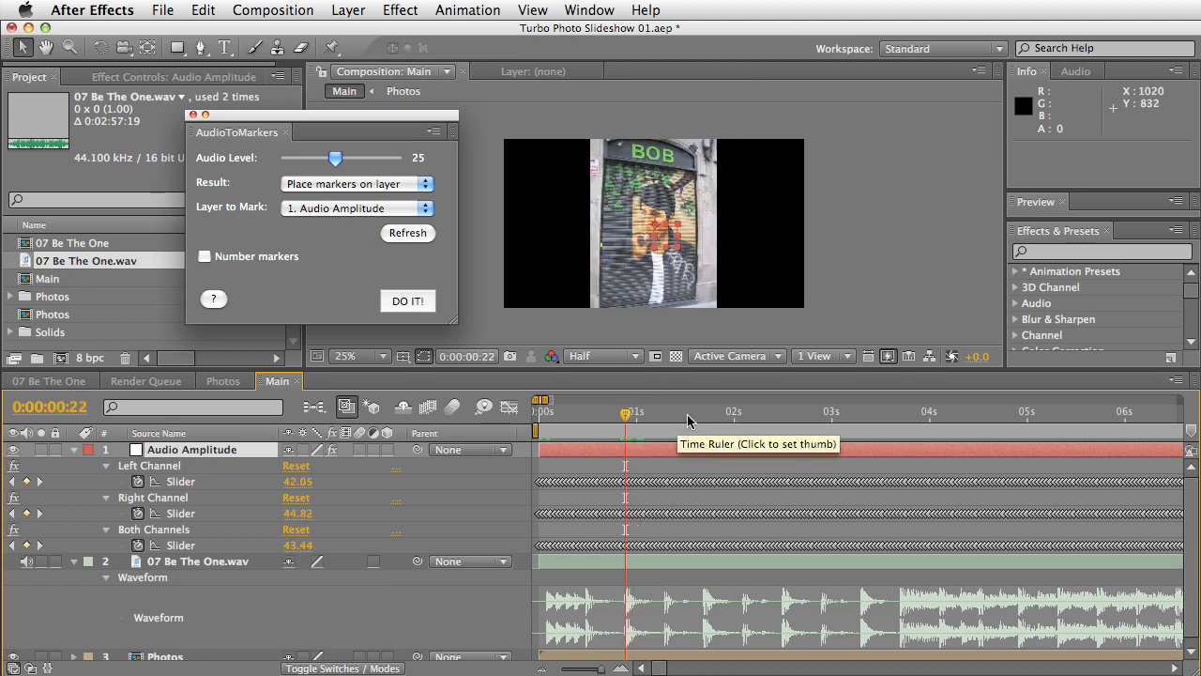
key(Page_Down)
key(Page_Down)
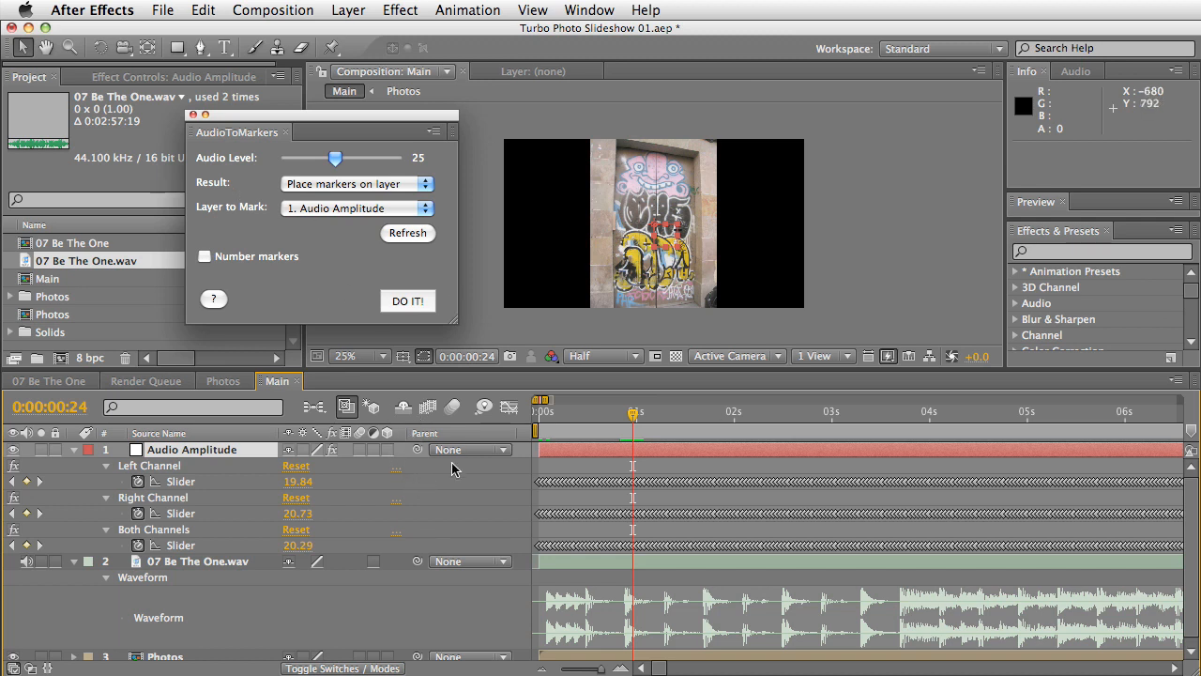
drag(336, 158, 347, 160)
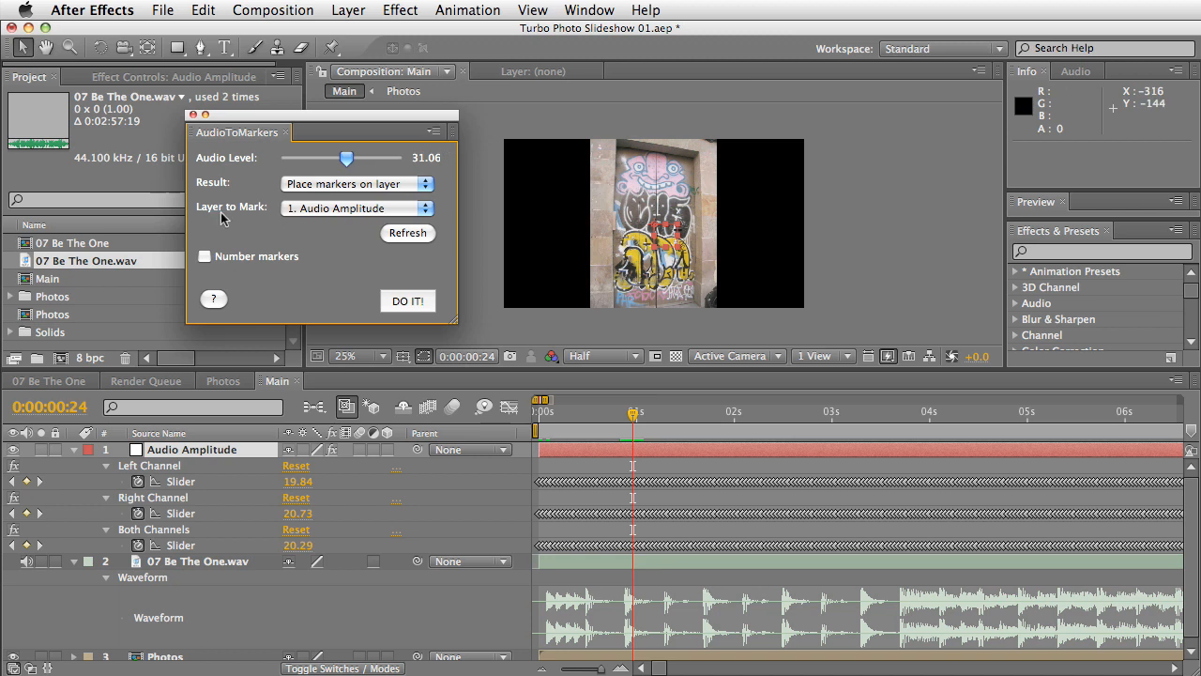
click(409, 302)
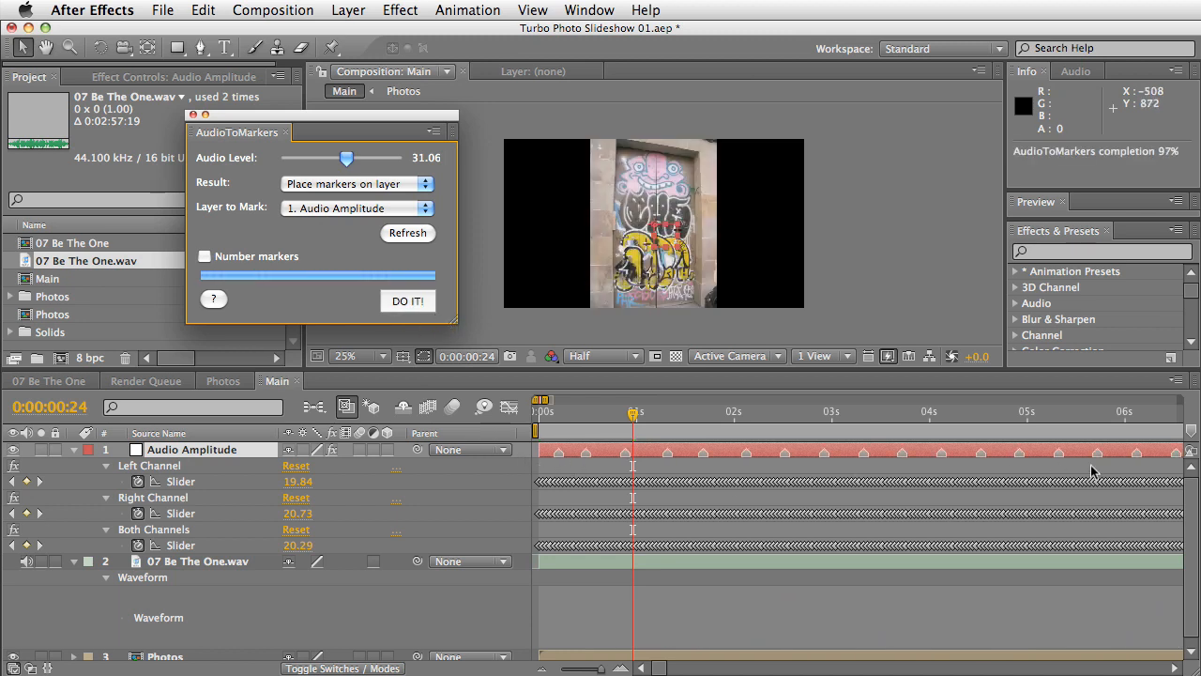
Collapse the Audio Amplitude layer's properties and review its markers against the audio waveform
drag(547, 414, 572, 417)
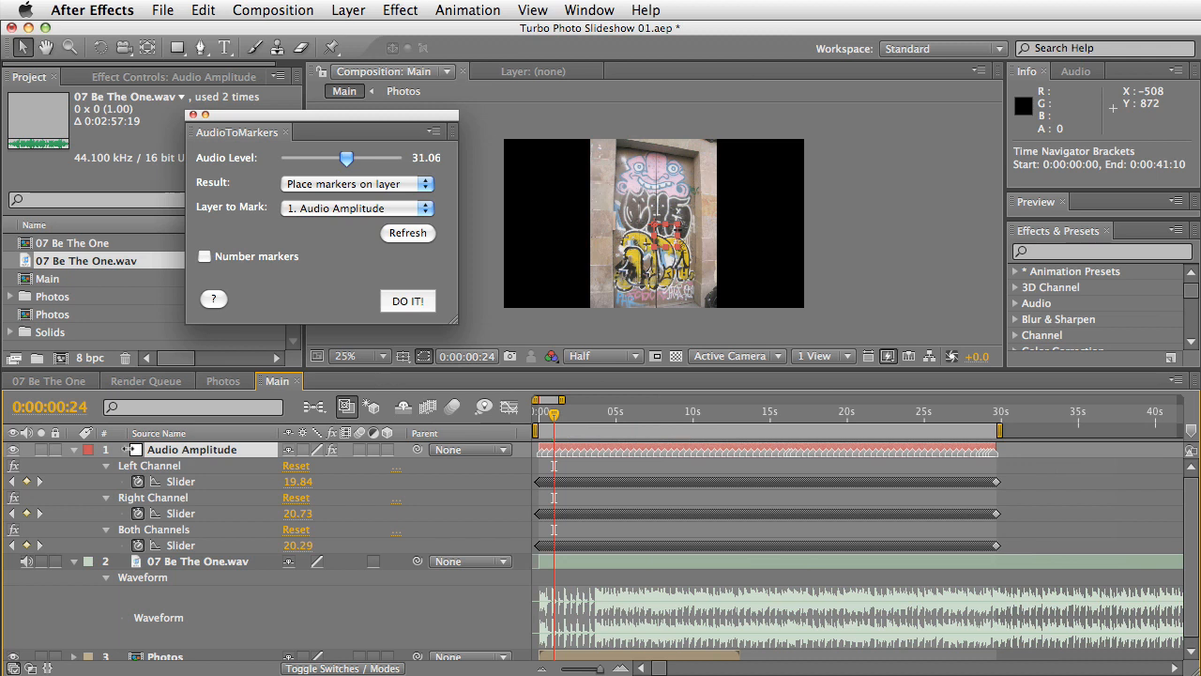
click(74, 449)
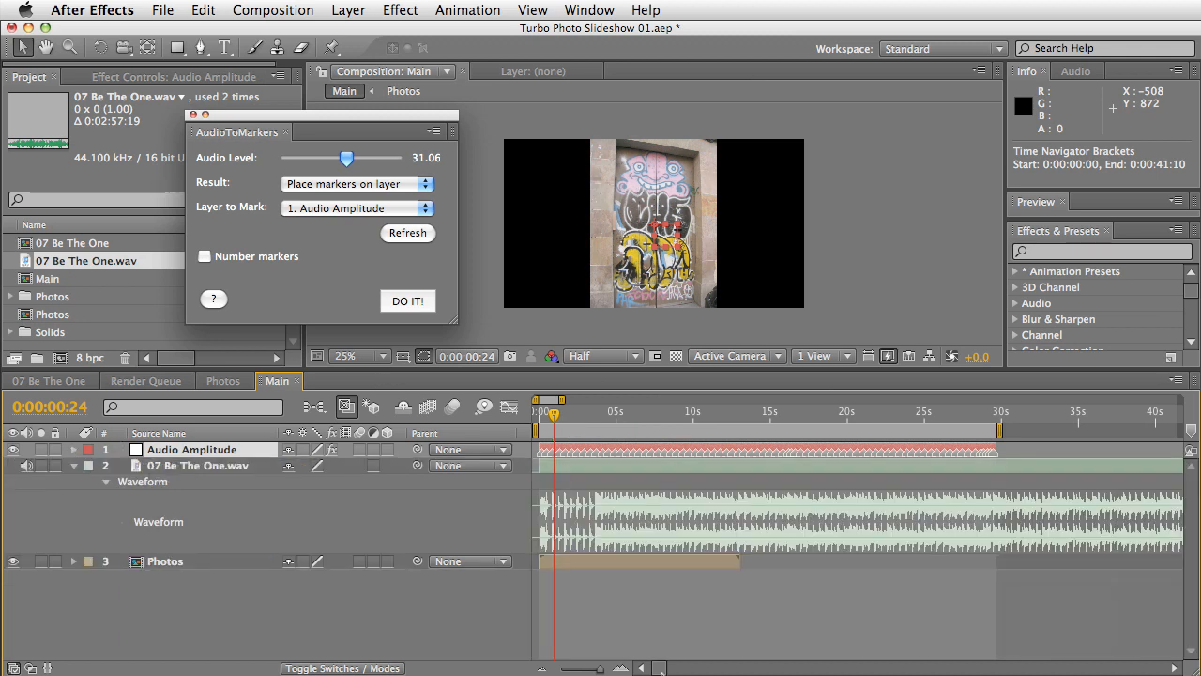
key(equal)
drag(599, 629, 796, 622)
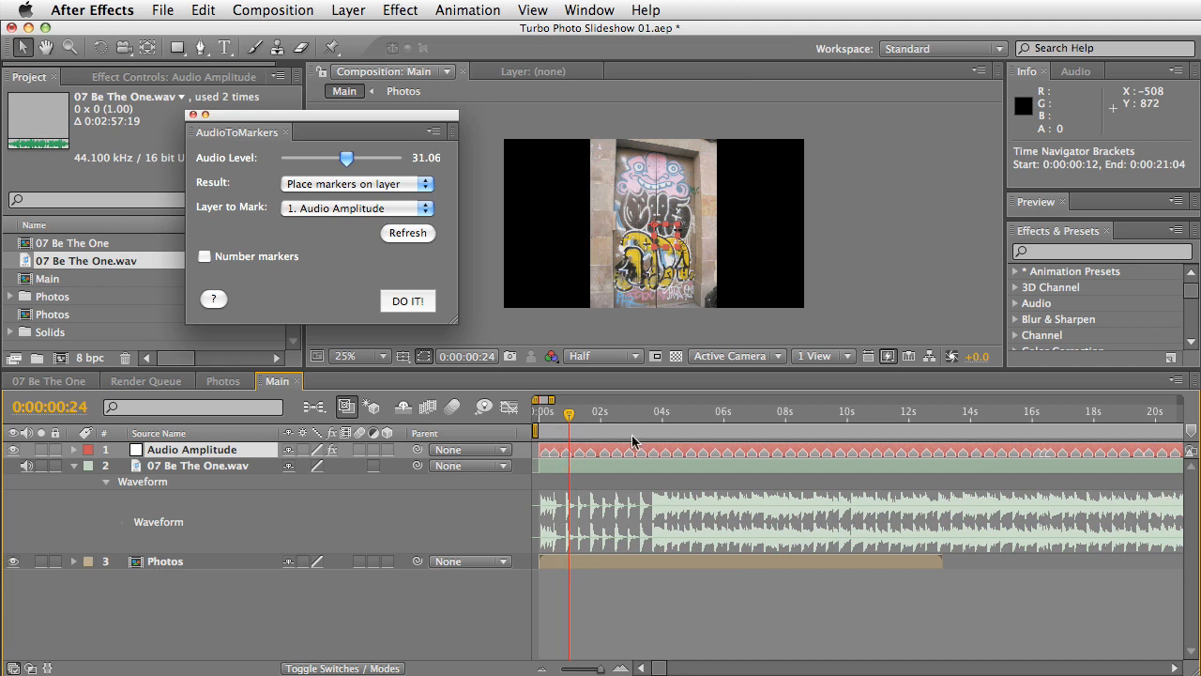
Enable time remapping on the Photos layer, add an expression to Time Remap and enlarge the expression field
click(164, 561)
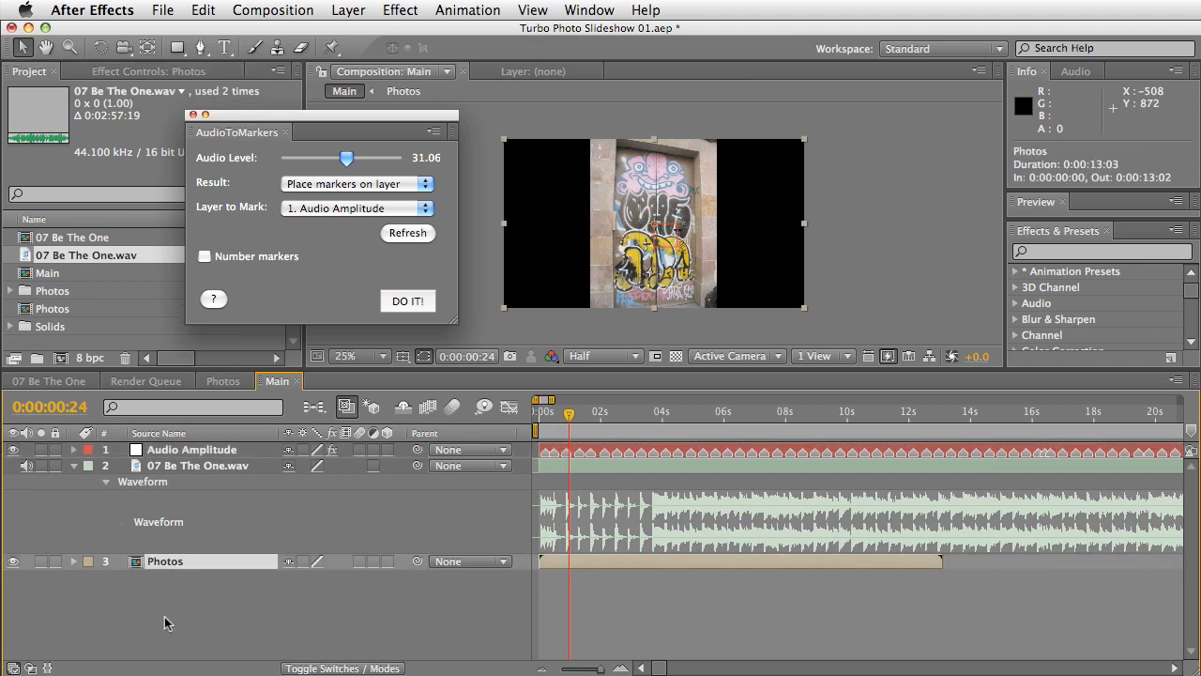
click(402, 9)
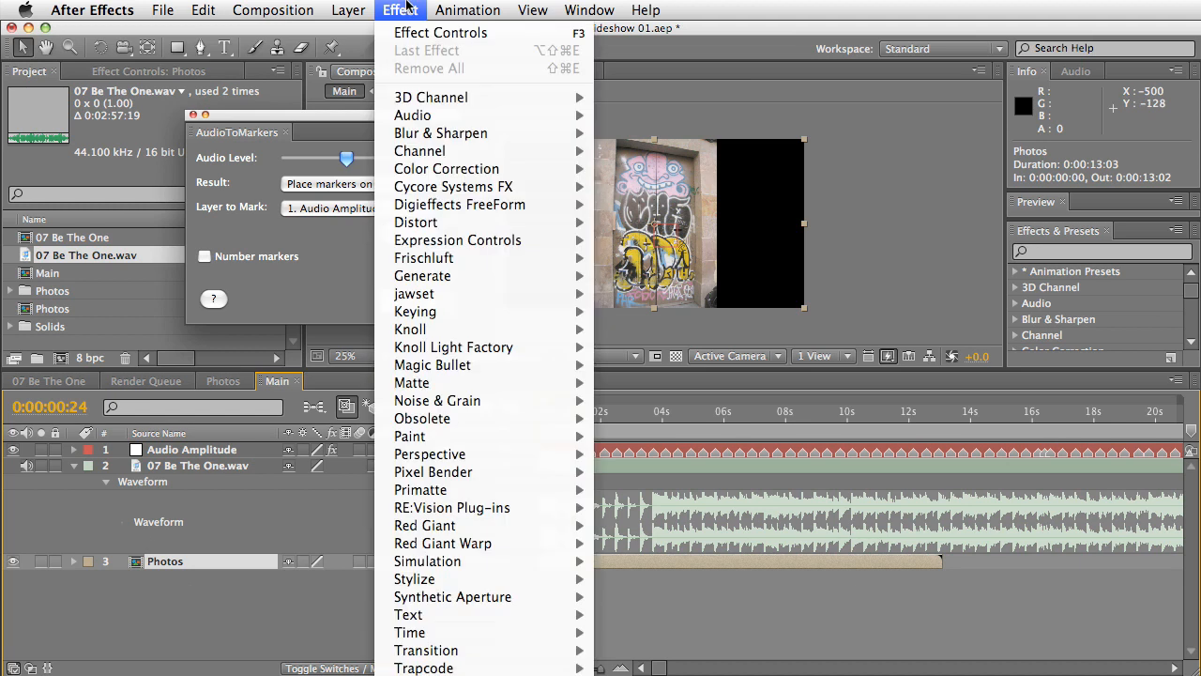
mouse_move(349, 10)
mouse_move(366, 218)
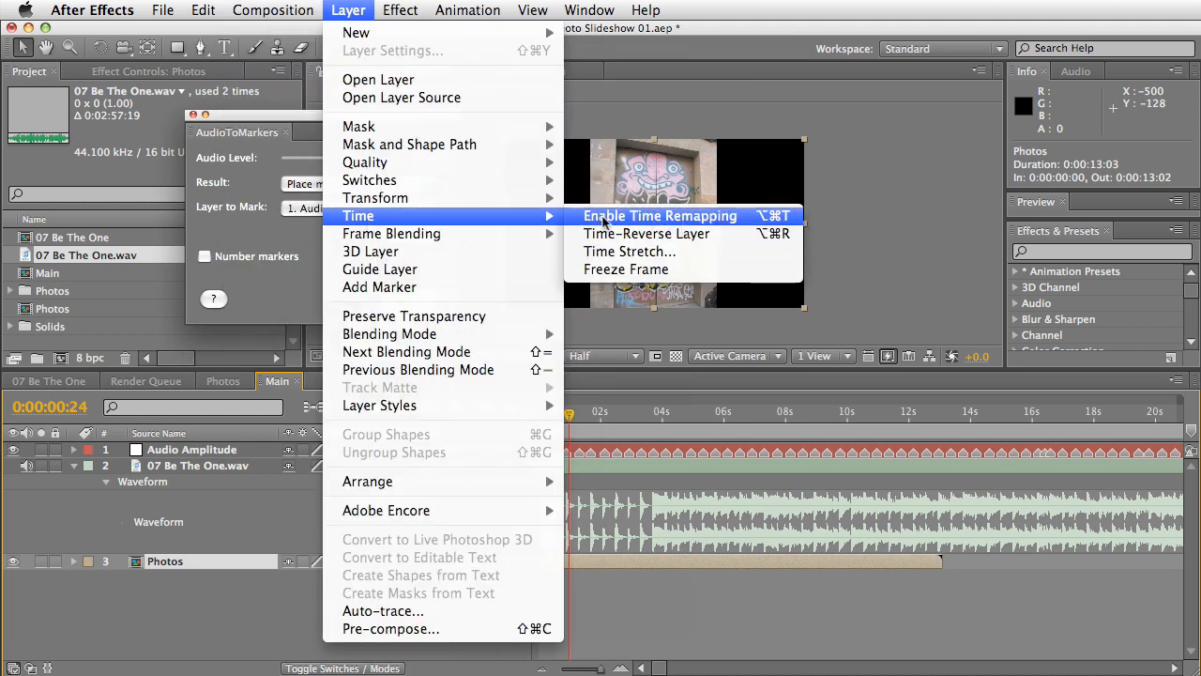
click(379, 287)
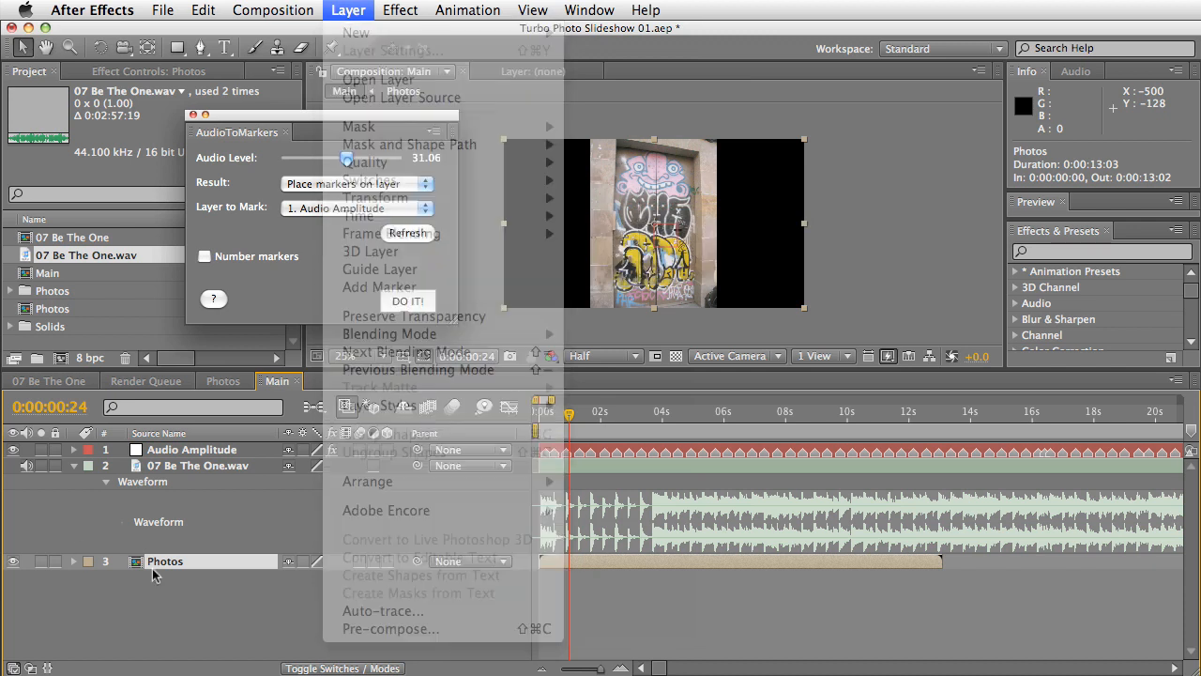
click(347, 9)
mouse_move(394, 216)
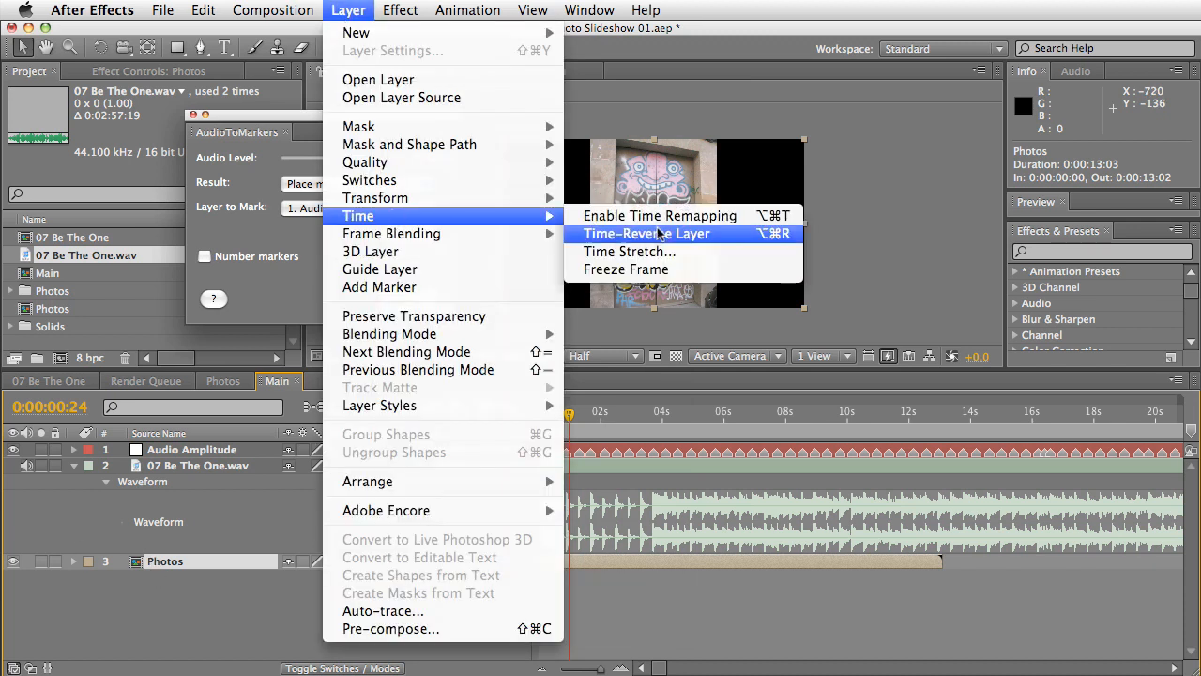
click(664, 216)
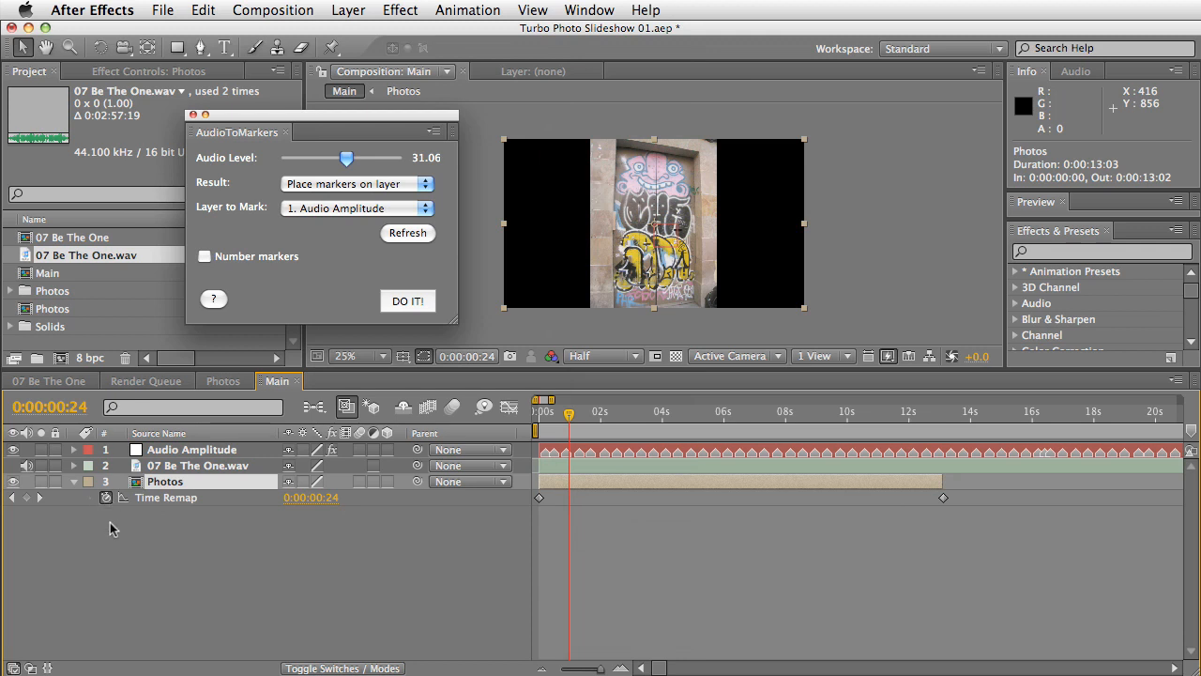
alt+click(104, 499)
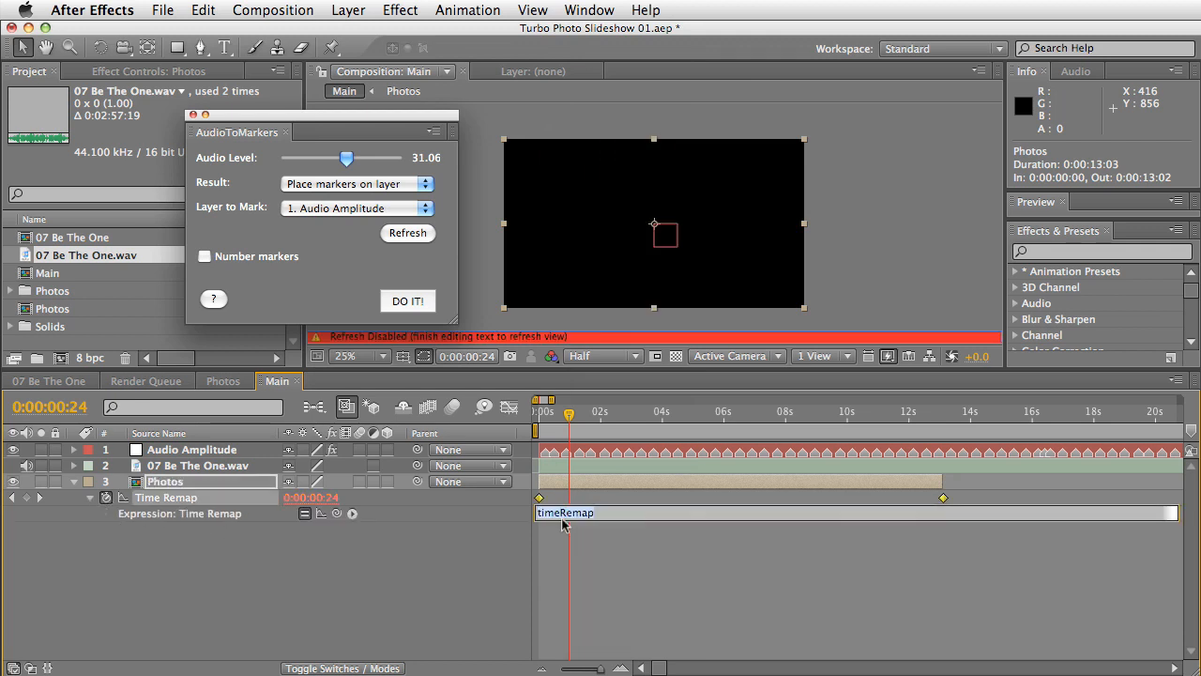
drag(590, 523, 654, 602)
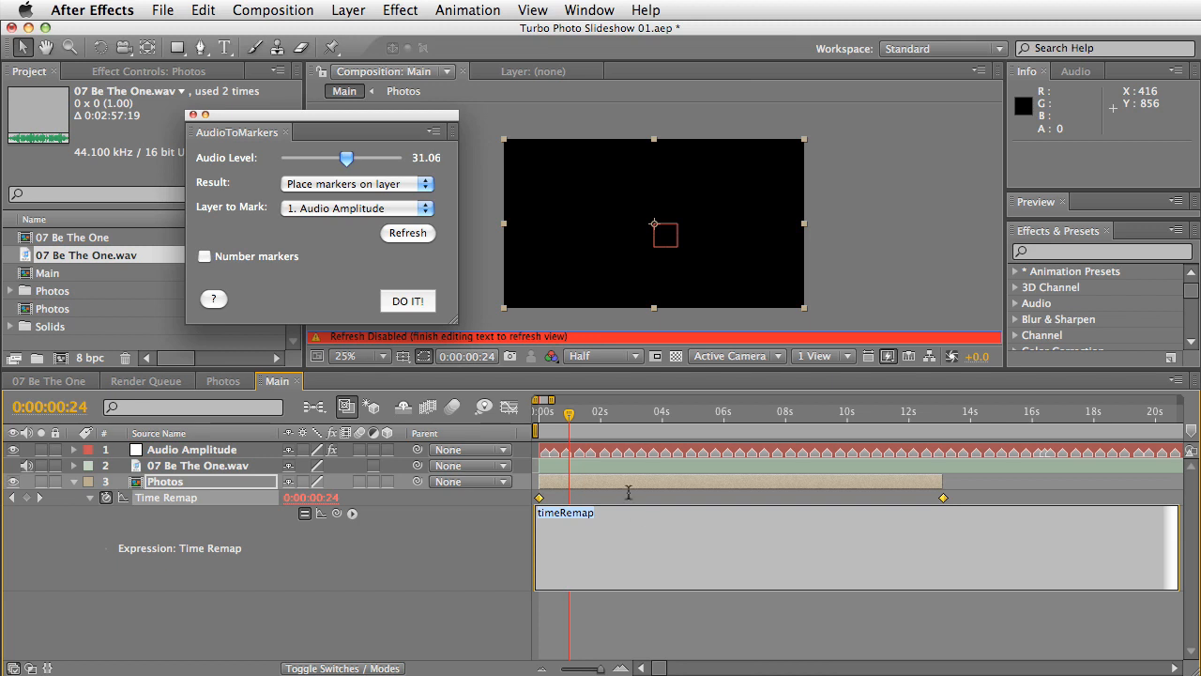
Switch to TextEdit and copy the entire marker-counting expression, from the markerLayer line through framesToTime(markerCounter );
key(super+Tab)
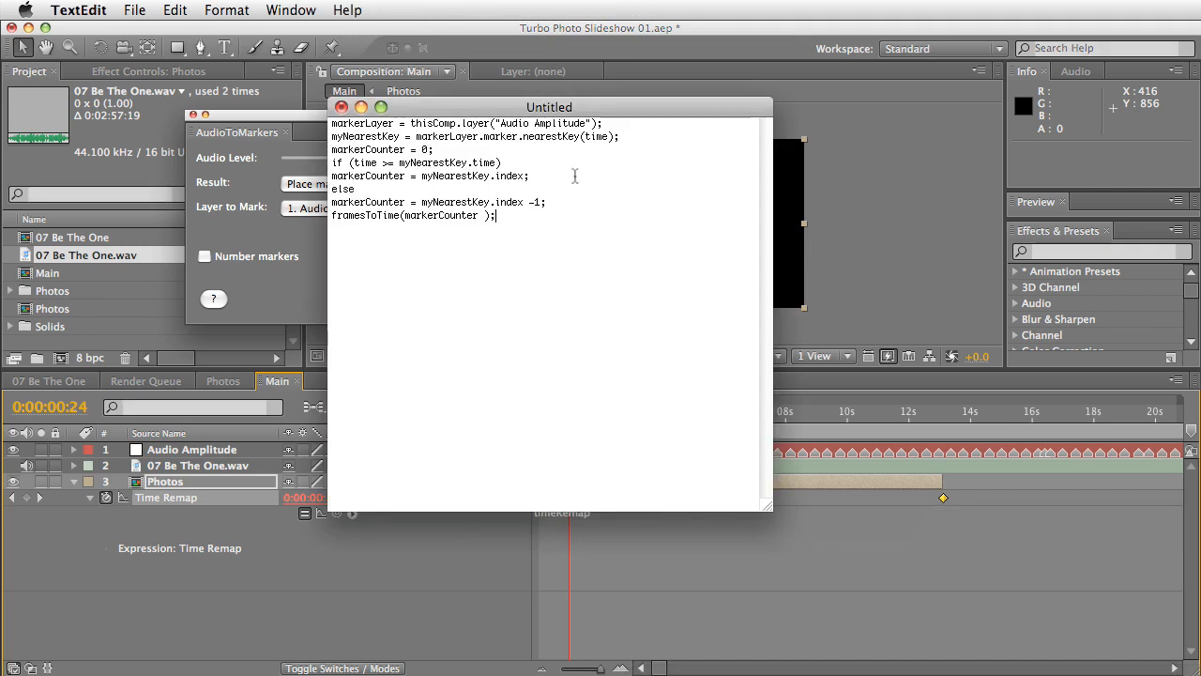
drag(505, 113, 455, 137)
click(464, 248)
key(shift+Up)
key(shift+Up)
key(shift+Up)
key(shift+Up)
key(shift+Up)
key(shift+Up)
key(shift+Up)
key(shift+Up)
key(super+c)
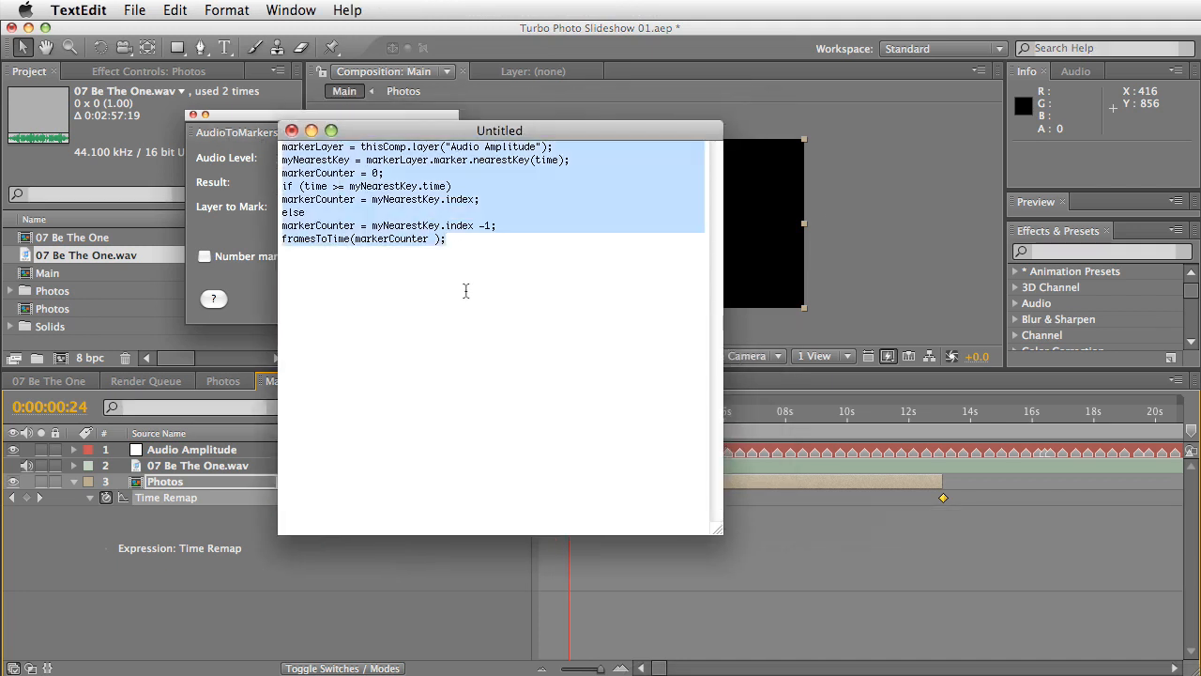
Return to After Effects and replace the Photos layer's default timeRemap expression with the copied marker-counting expression
key(super+Tab)
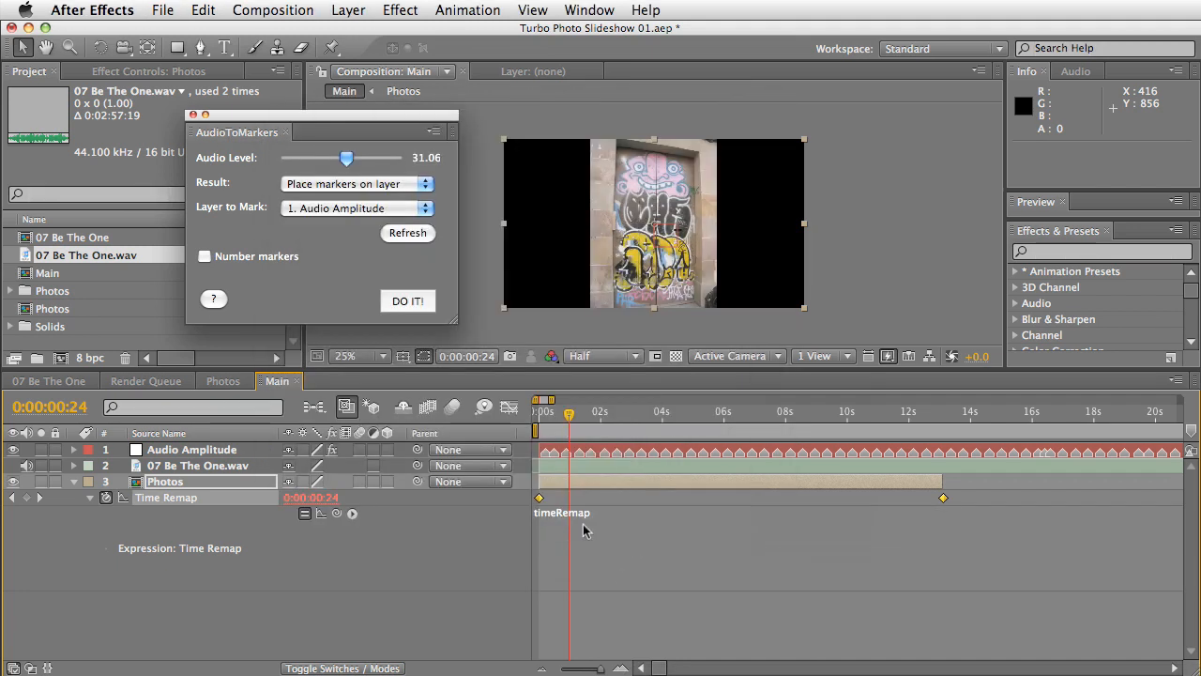
click(582, 524)
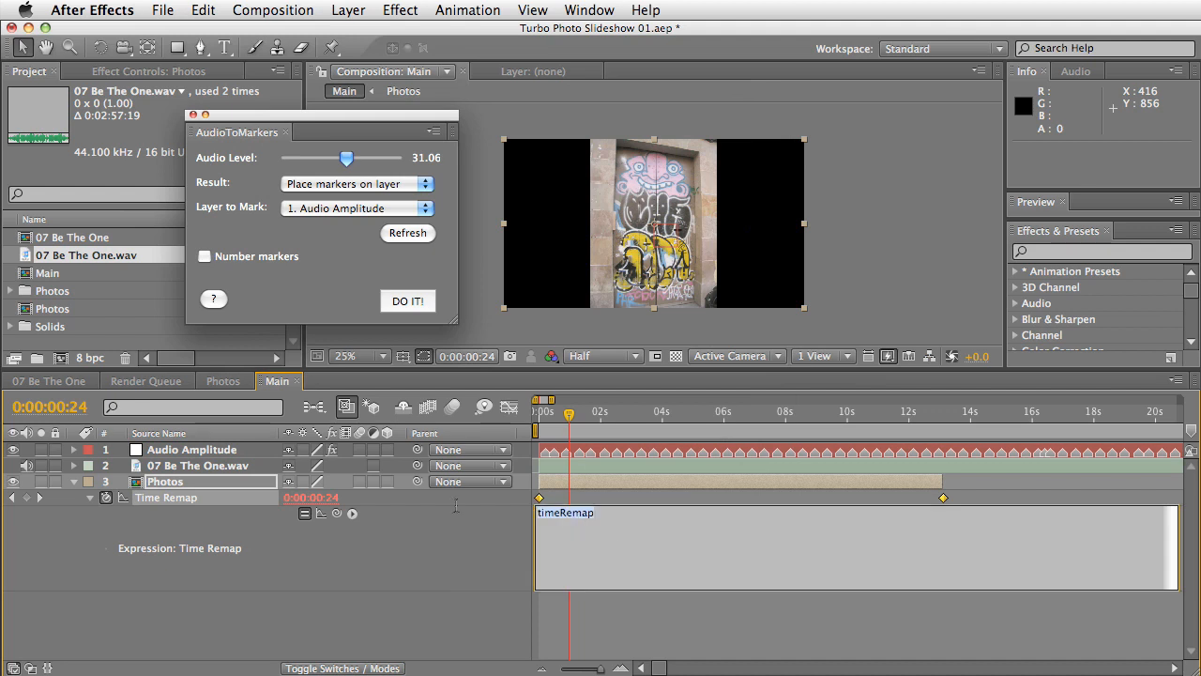
key(super+v)
drag(759, 591, 765, 612)
click(489, 568)
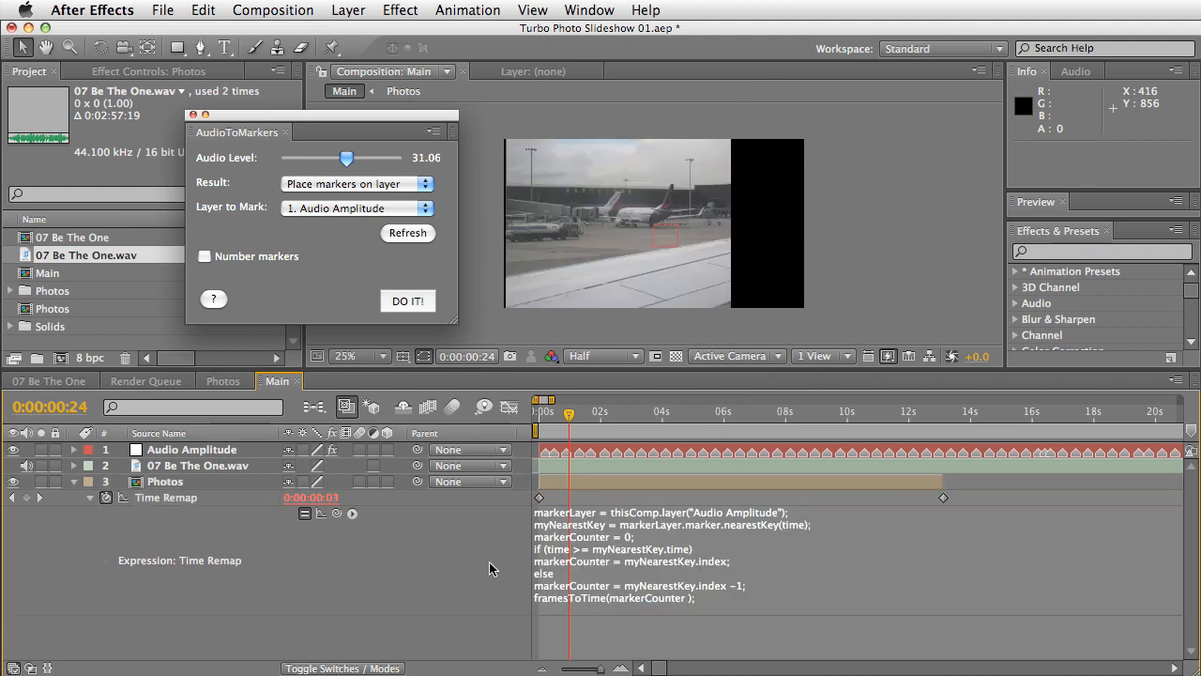
Switch the Main composition's time display to frames and go to frame 00000 to inspect the opening markers
drag(569, 415, 560, 415)
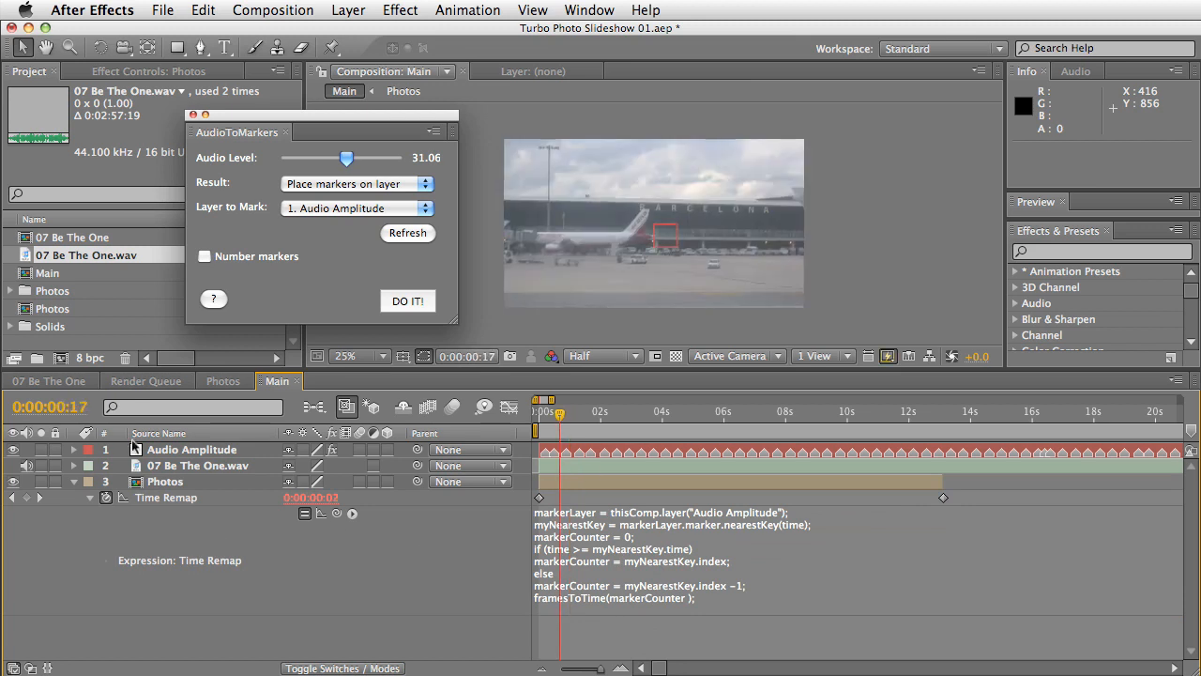
super+click(53, 411)
drag(560, 415, 549, 415)
key(Home)
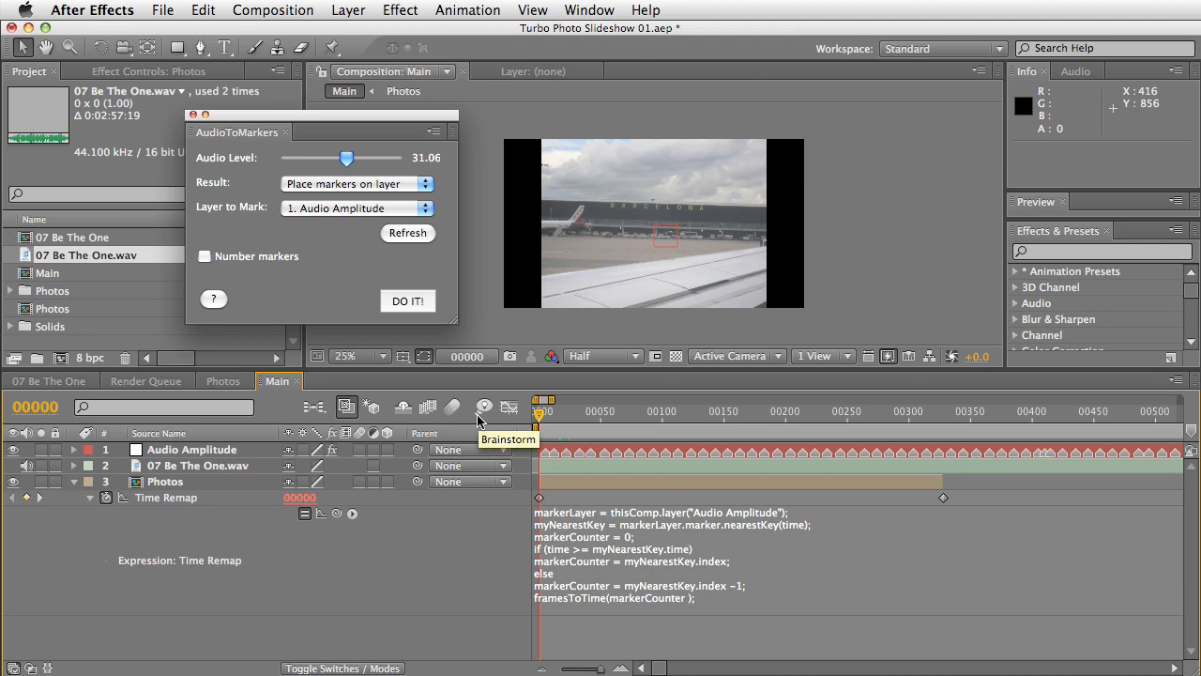
key(equal)
key(equal)
key(equal)
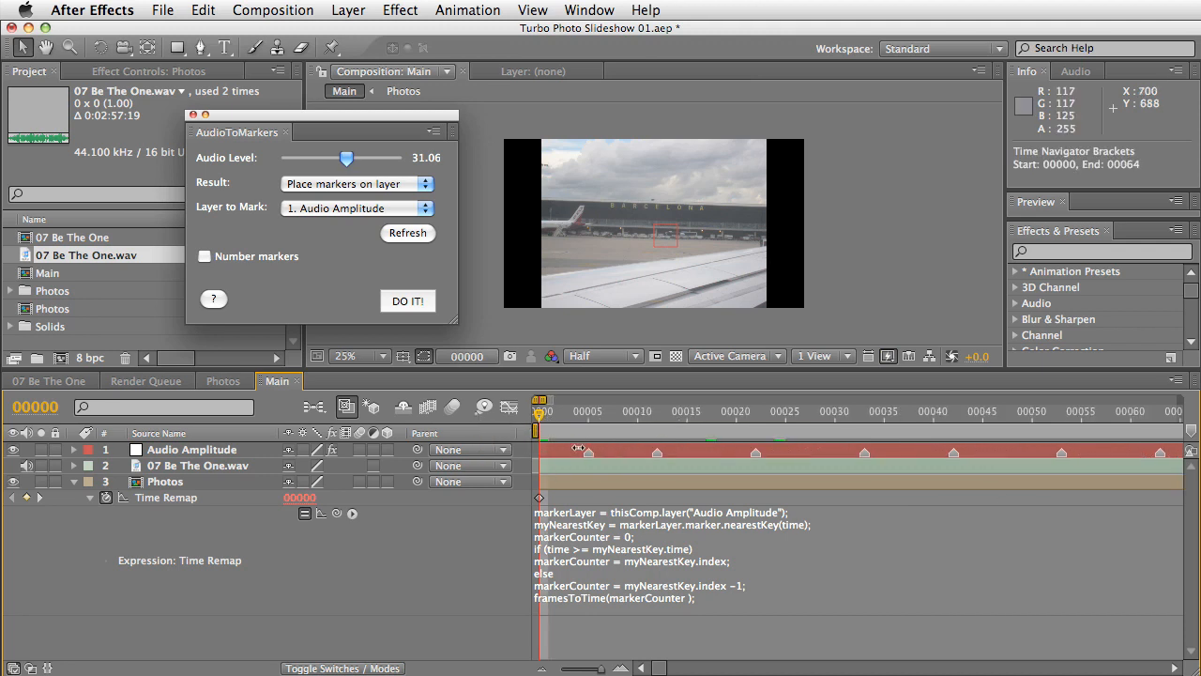
Compare the Photos layer's Time Remap value and displayed photo at frames between and after the second and third Audio Amplitude markers
drag(539, 414, 687, 418)
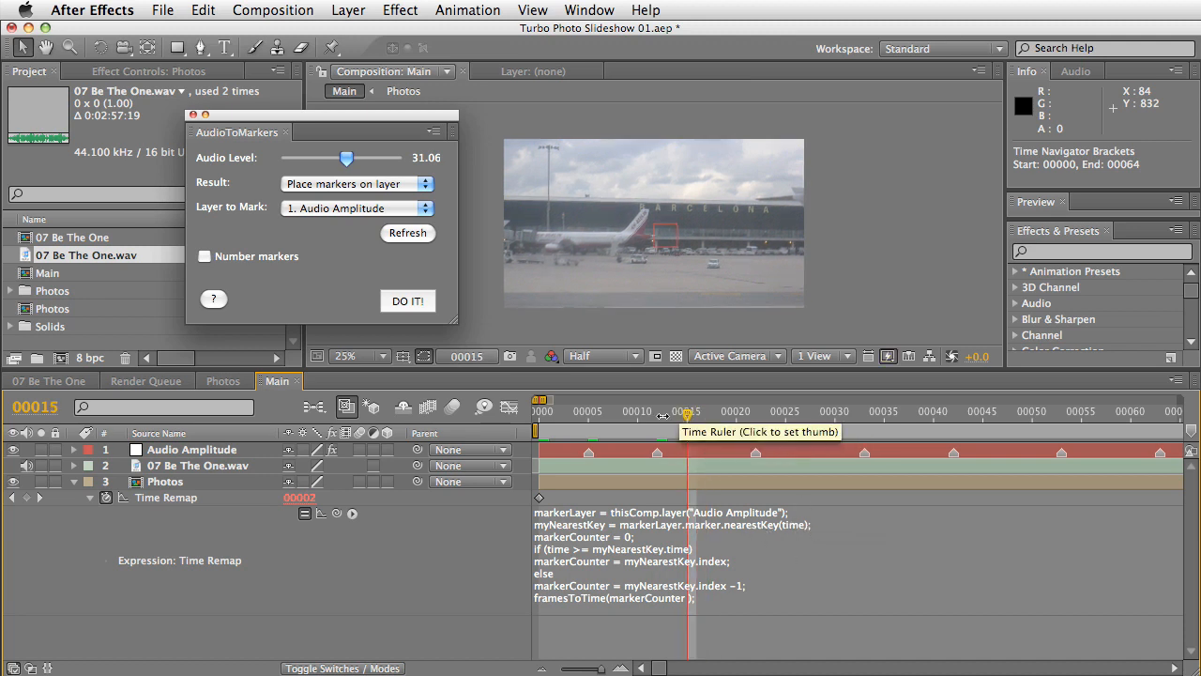
drag(690, 414, 715, 413)
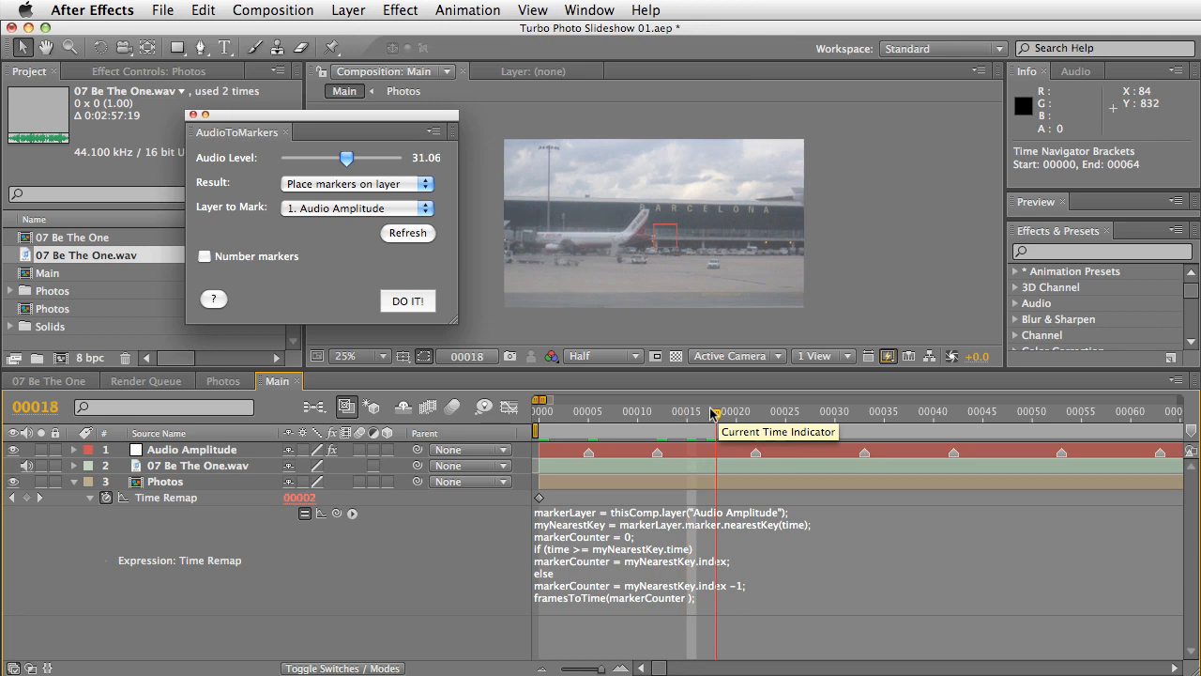
key(Page_Up)
key(Page_Up)
key(Page_Up)
key(Page_Up)
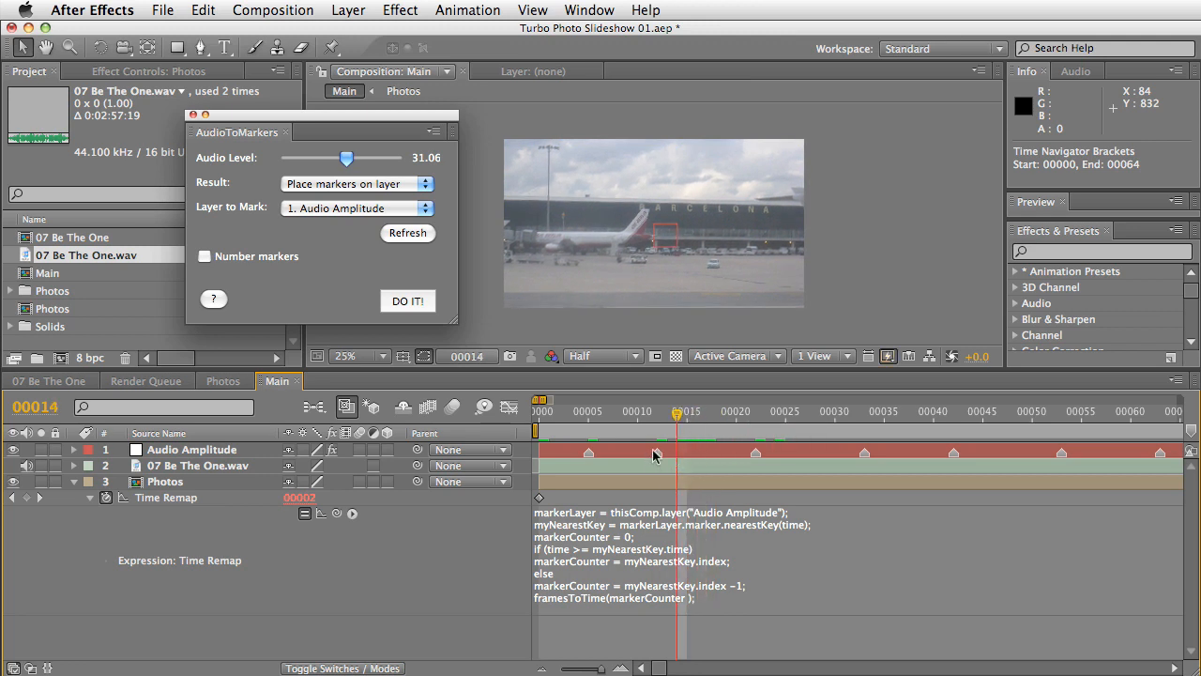
drag(677, 417, 737, 414)
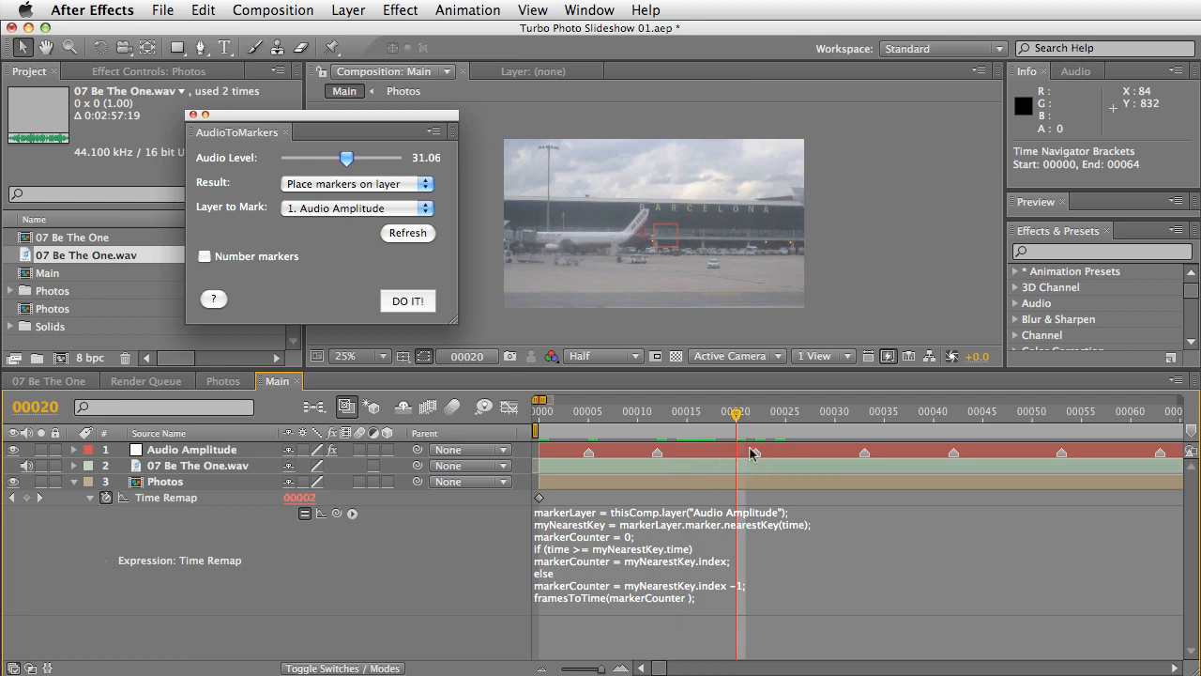
mouse_move(737, 416)
mouse_down()
mouse_move(763, 413)
mouse_move(736, 421)
mouse_up()
click(676, 414)
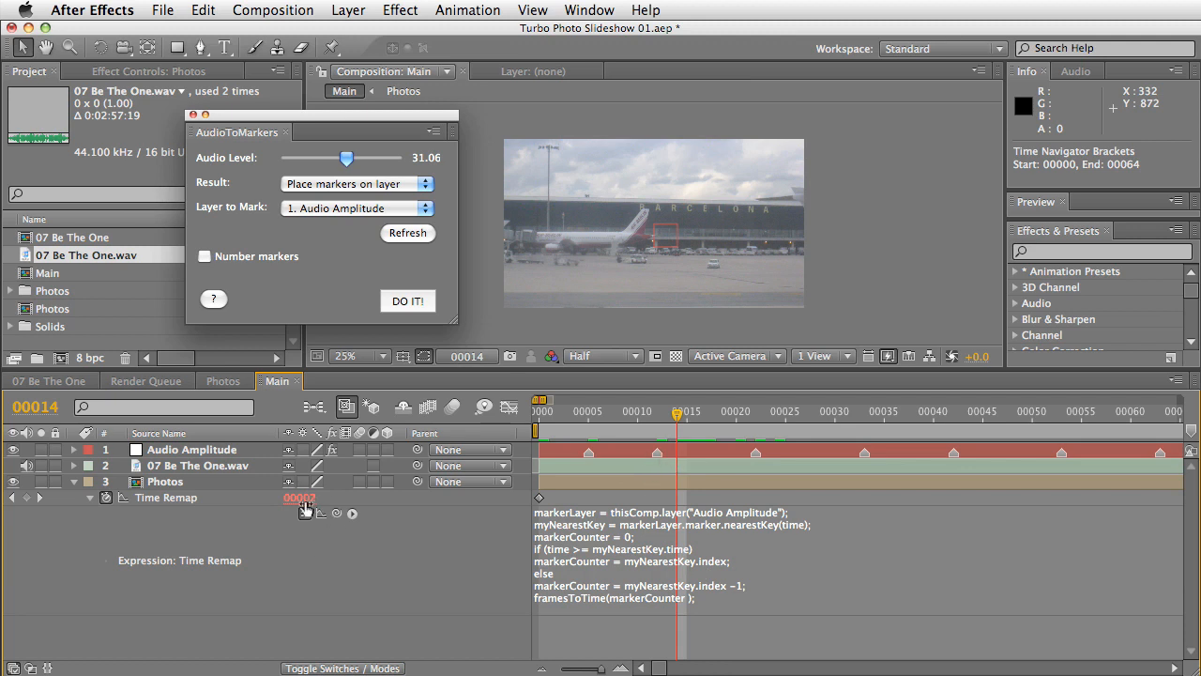
drag(683, 416, 722, 417)
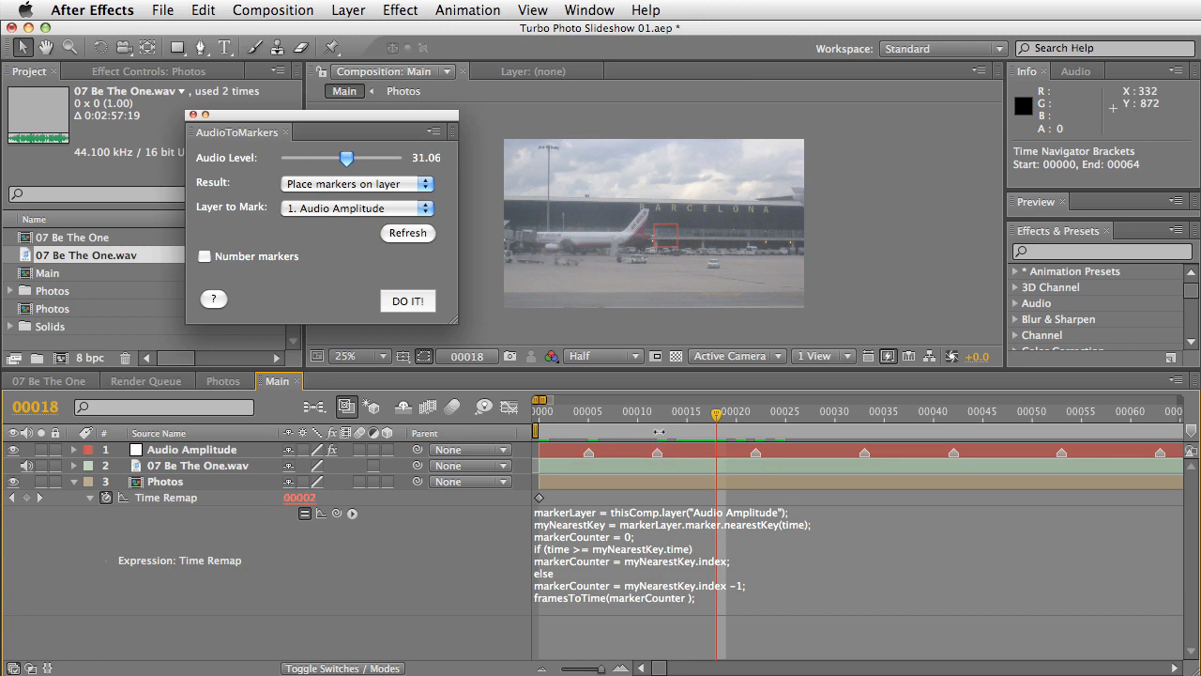
drag(718, 415, 737, 416)
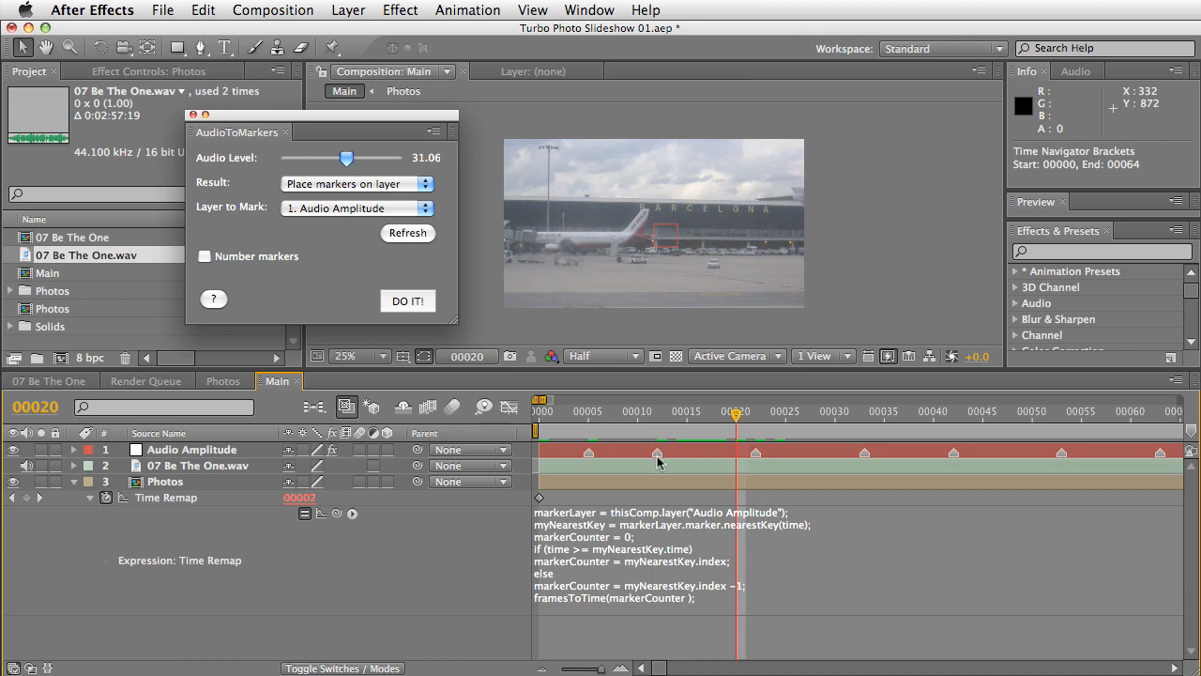
drag(735, 417, 805, 418)
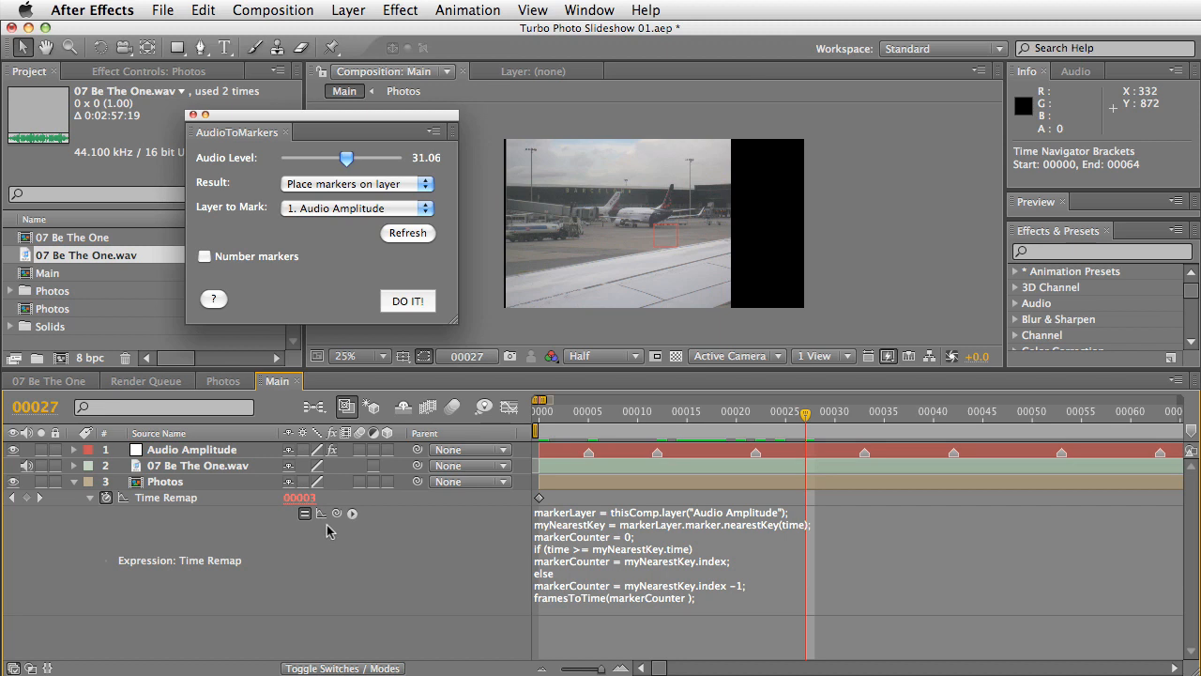
Switch the time display back to timecode and examine the Photos layer's full Time Remap expression
super+click(47, 407)
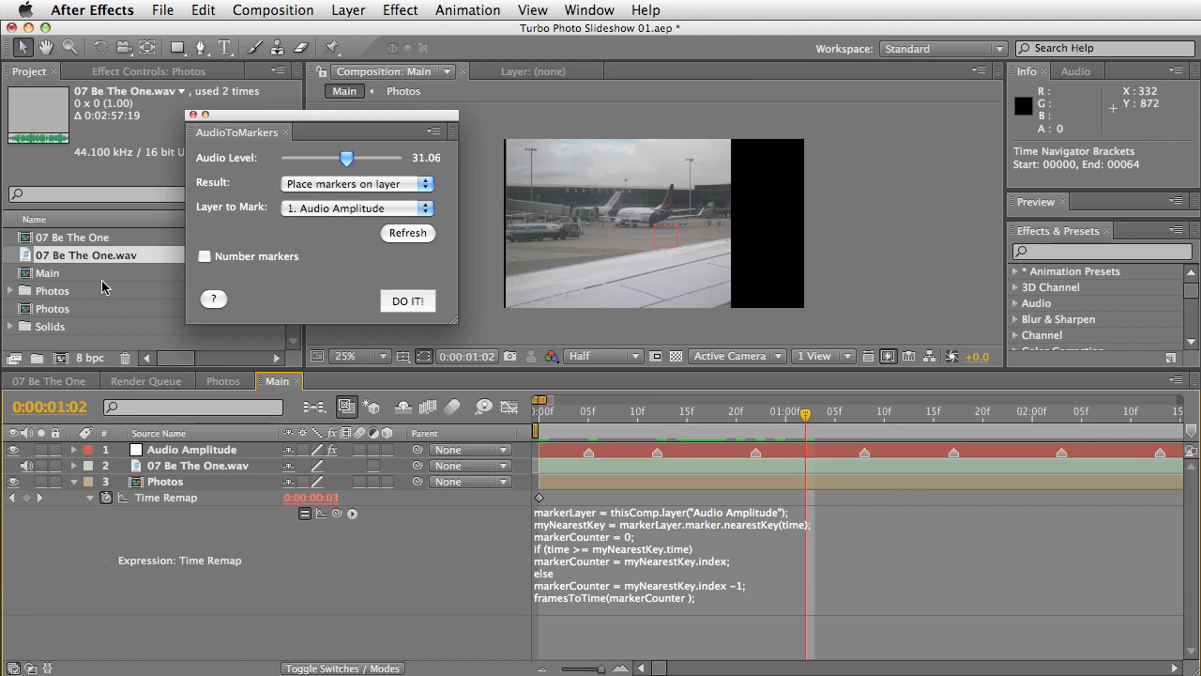
click(576, 601)
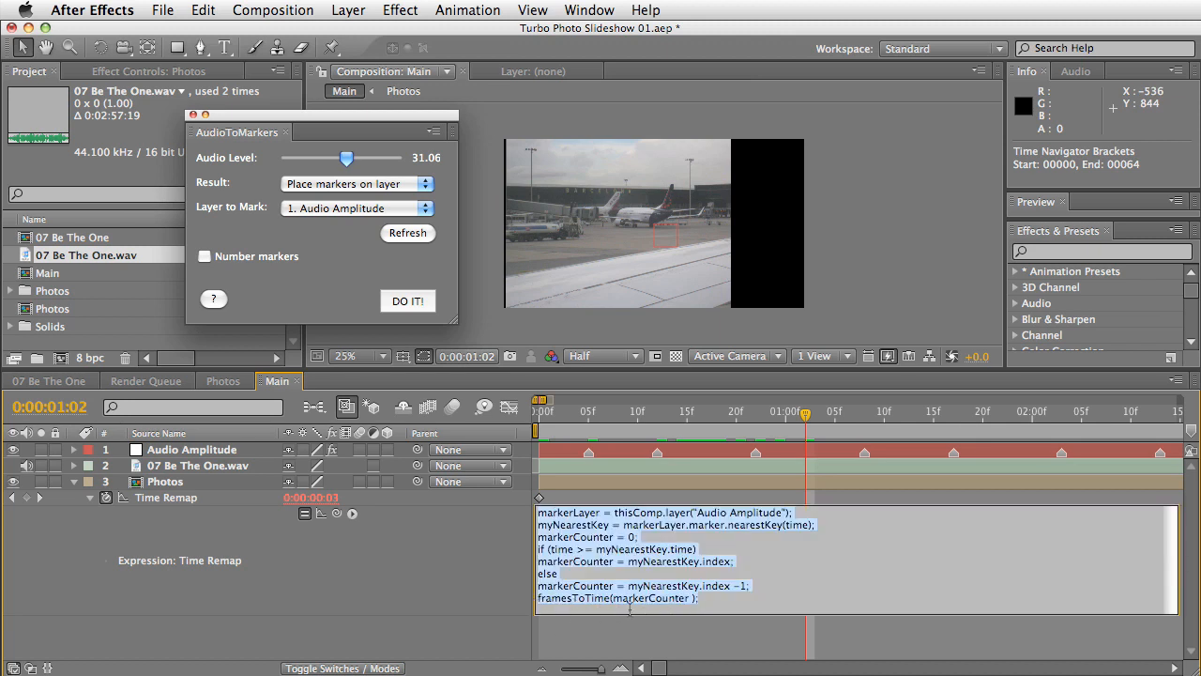
click(487, 590)
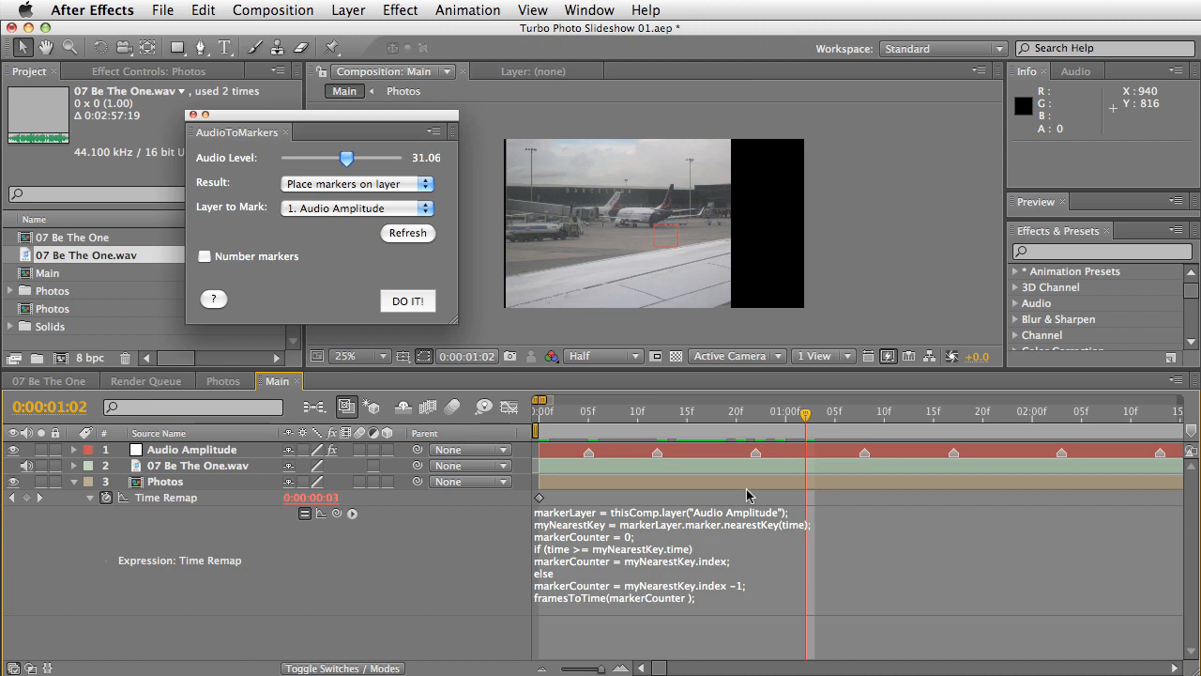
Return to the composition's start, move the AudioToMarkers window aside and shrink the timeline area to expose the Preview controls
drag(806, 413, 463, 409)
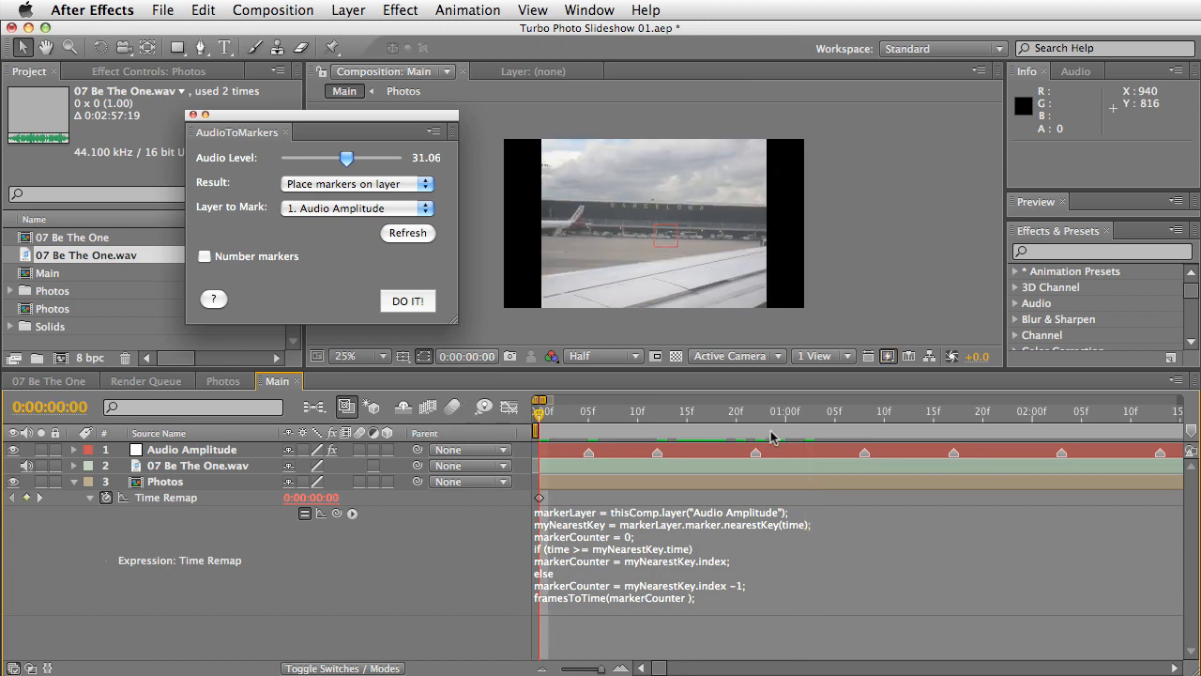
key(.)
drag(233, 117, 75, 110)
drag(387, 373, 410, 434)
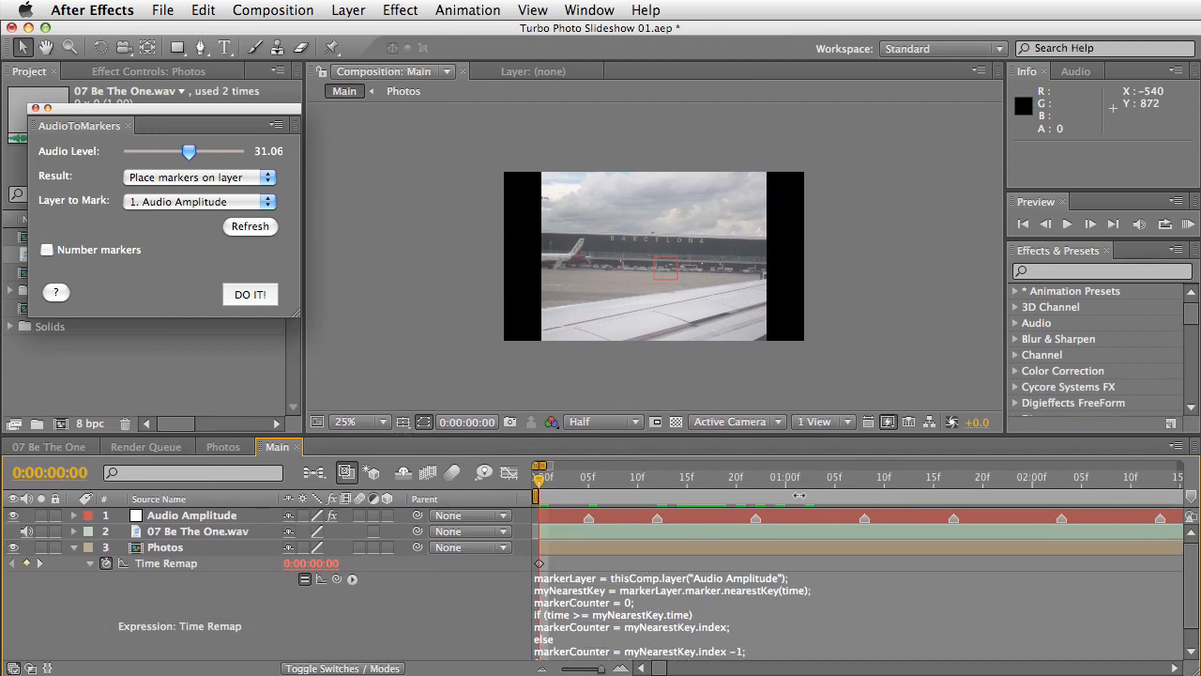
Extend the Photos layer's out point past the end of the markers, to about 0:01:34:07
key(minus)
key(minus)
key(minus)
key(minus)
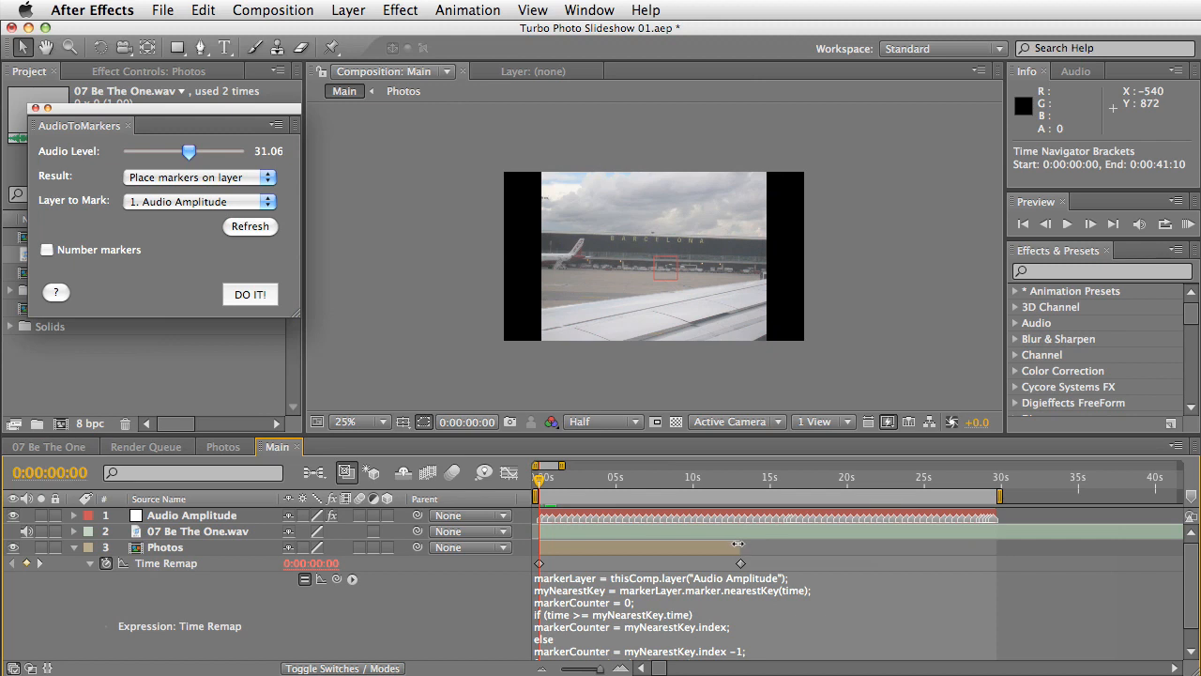
click(224, 549)
drag(738, 544, 1130, 547)
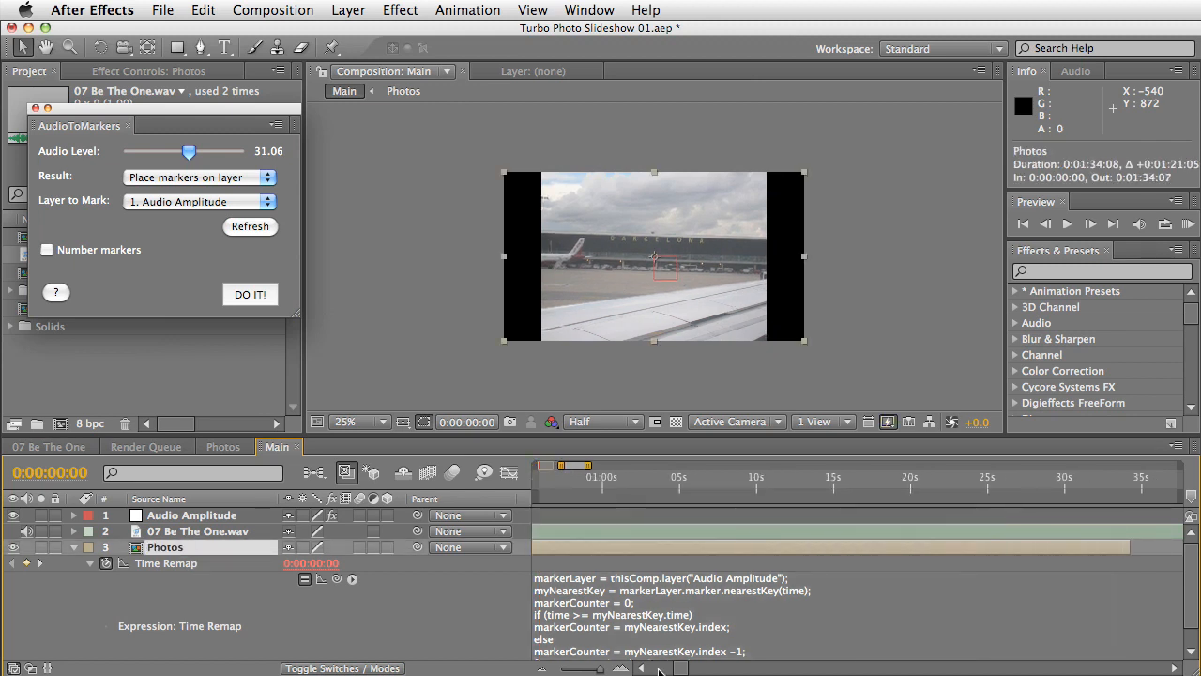
RAM preview about the first 10 seconds of the slideshow with its music and return to the composition's first frame
click(694, 482)
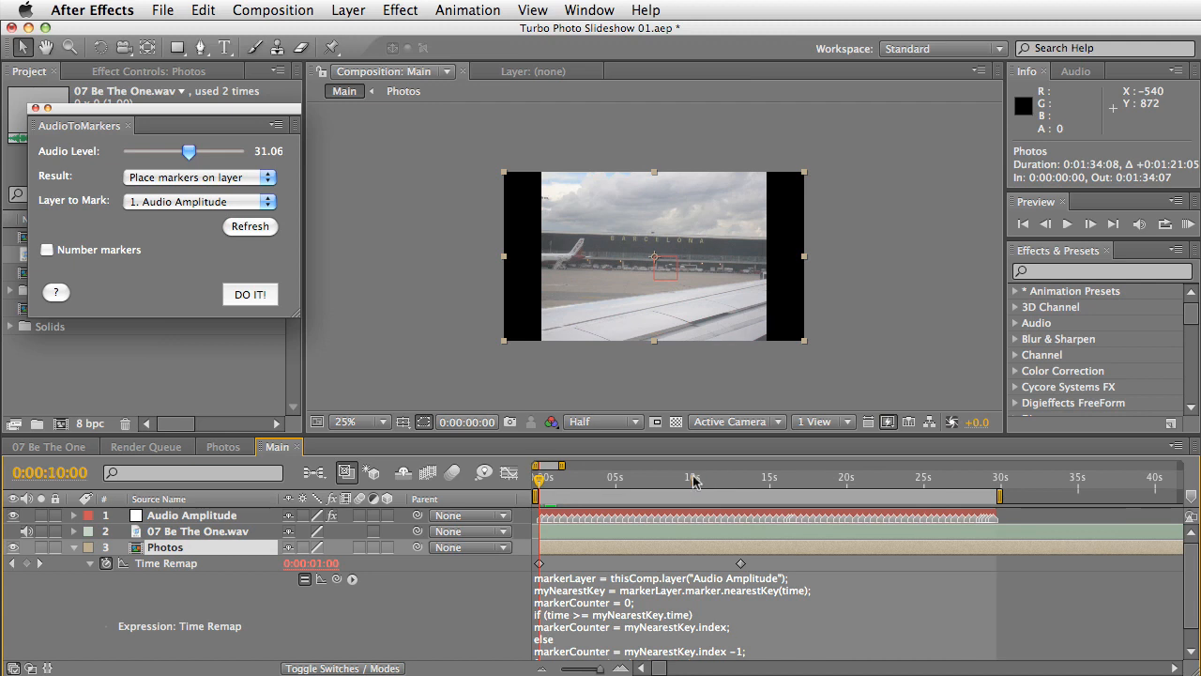
click(611, 478)
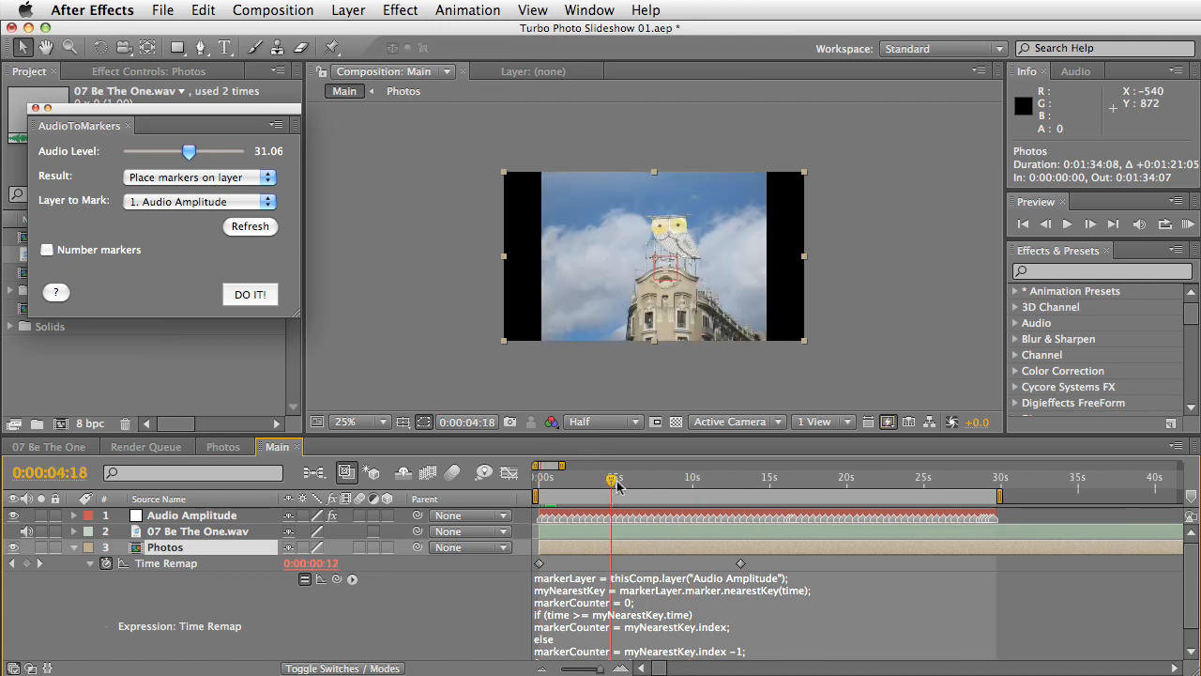
click(1188, 227)
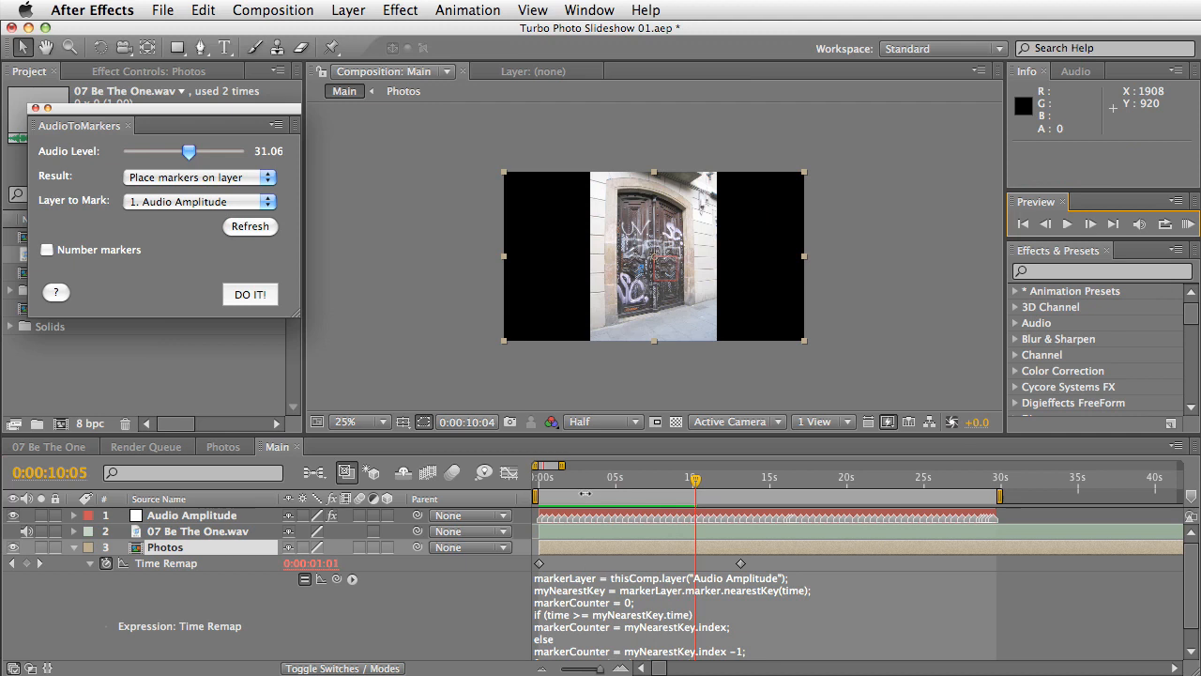
click(554, 479)
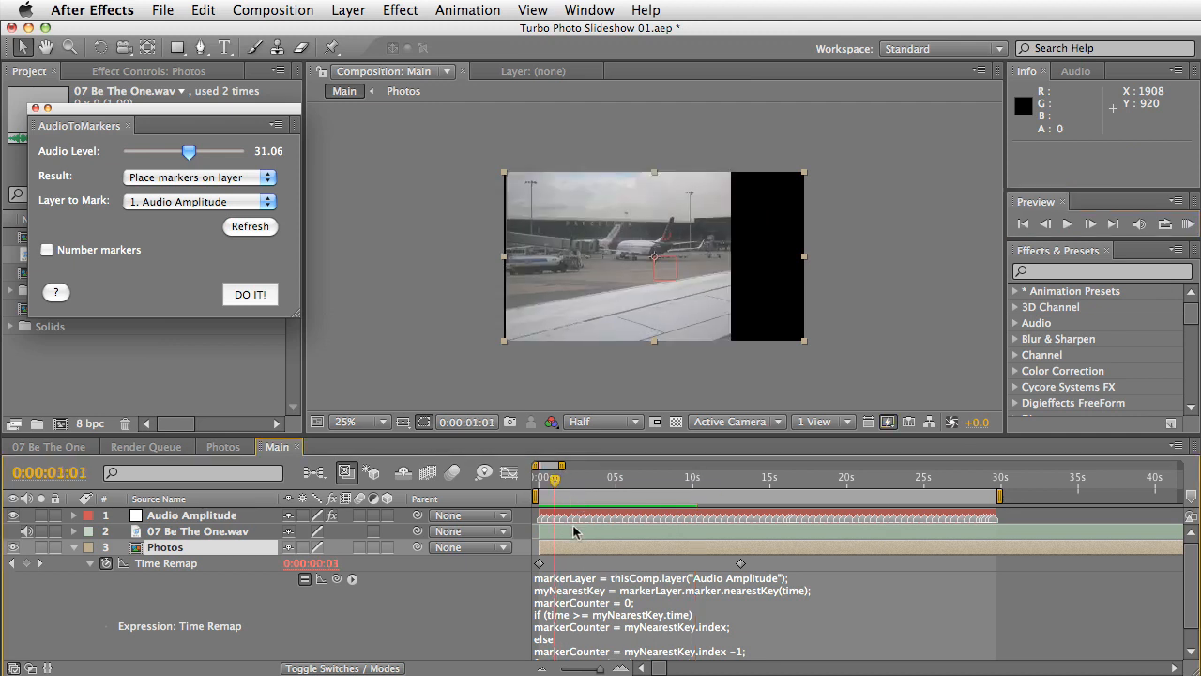
key(equal)
key(equal)
key(equal)
key(space)
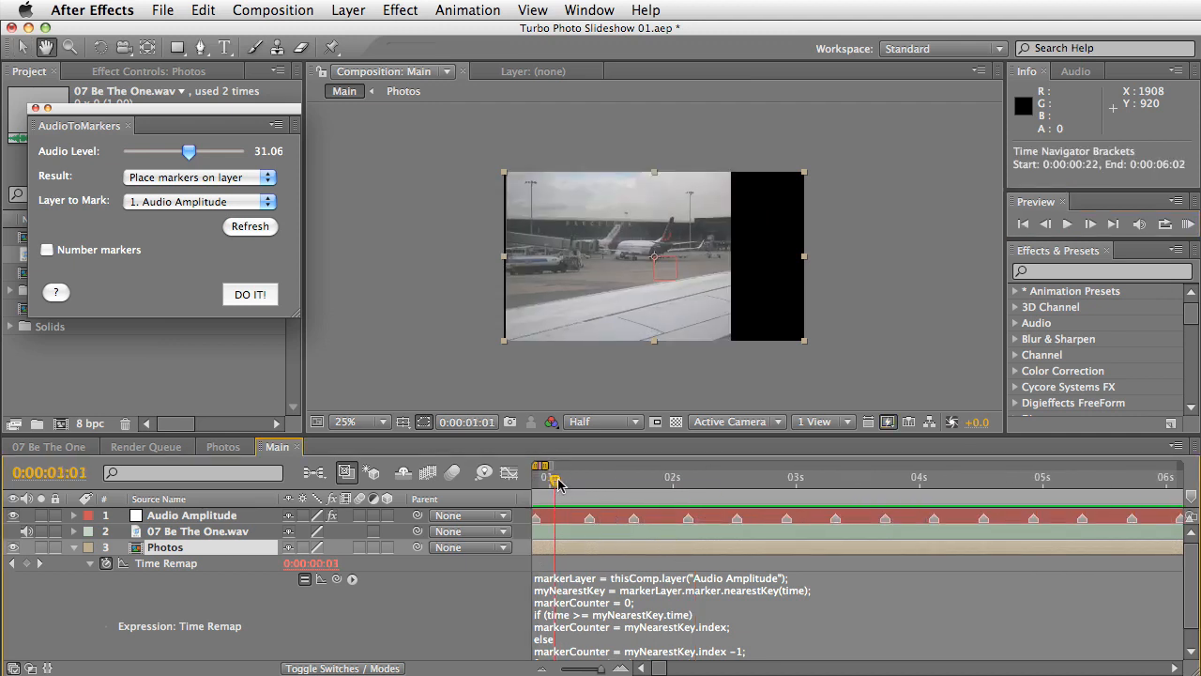
key(Page_Down)
key(Page_Down)
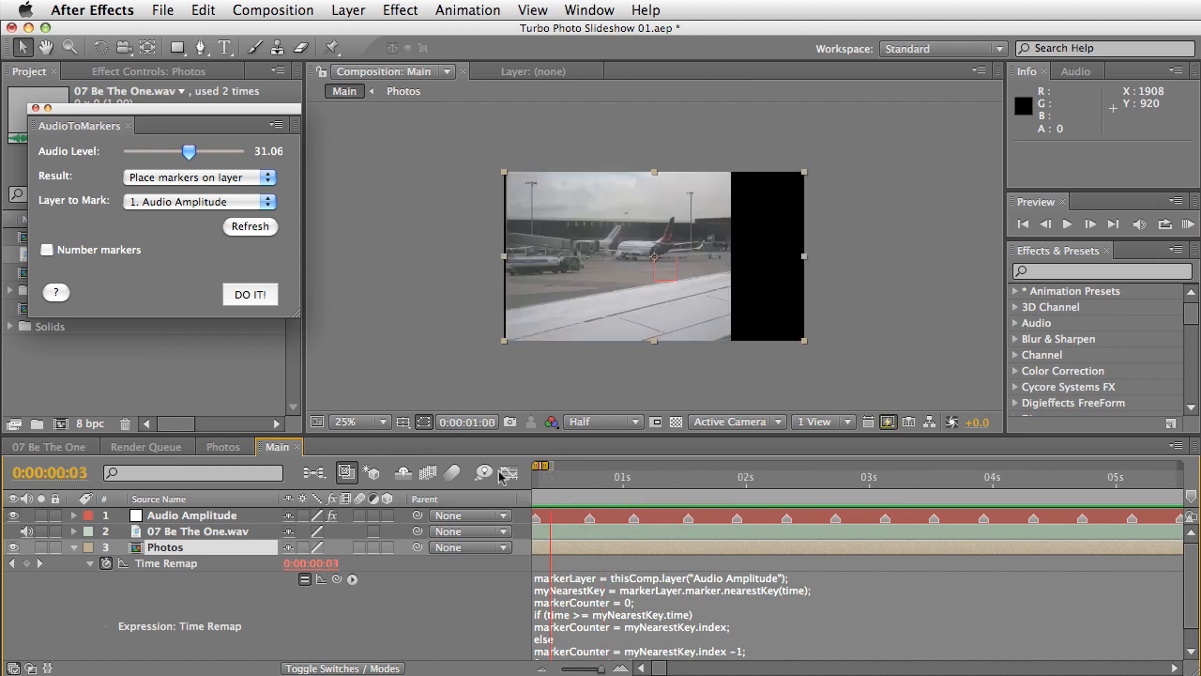
key(Home)
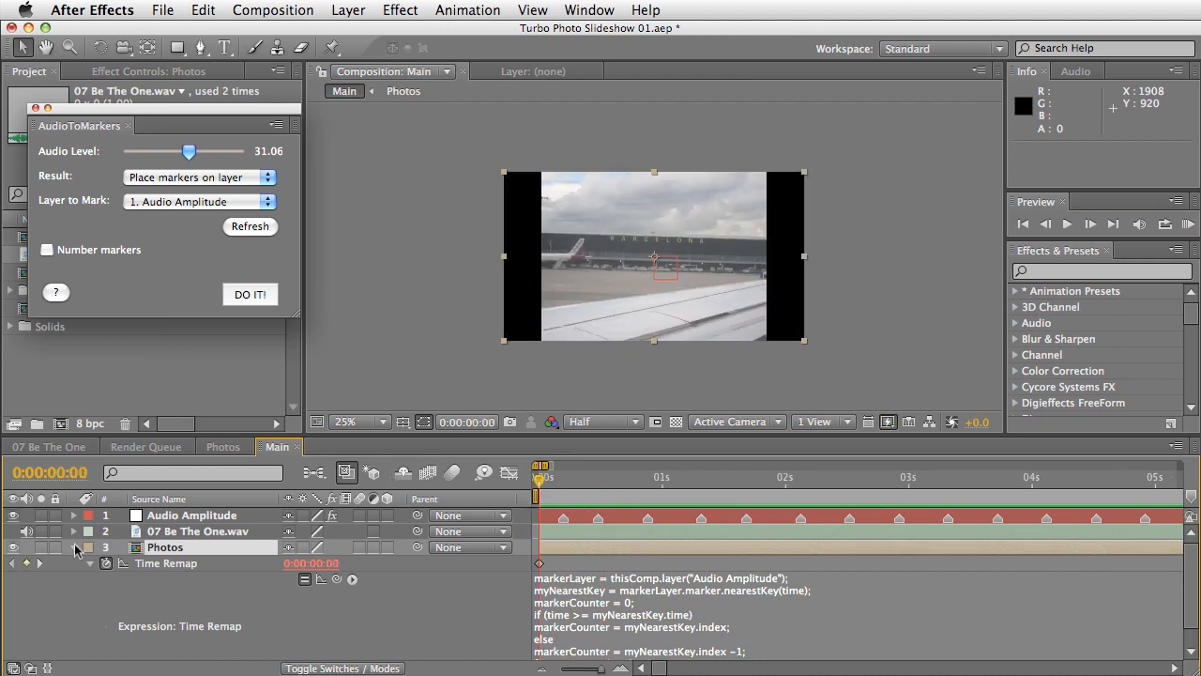
Collapse the Photos layer, show the waveform of 07 Be The One.wav and end the work area at 0:00:00:12
click(76, 548)
click(199, 533)
key(l)
key(l)
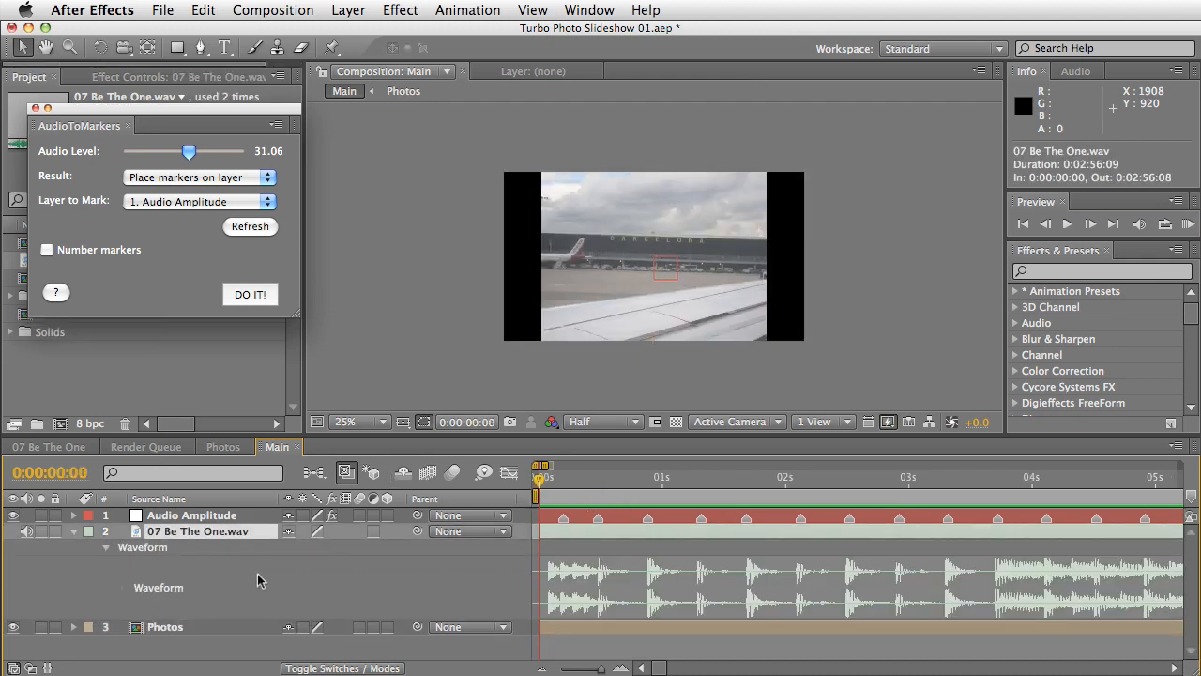
drag(541, 478, 594, 484)
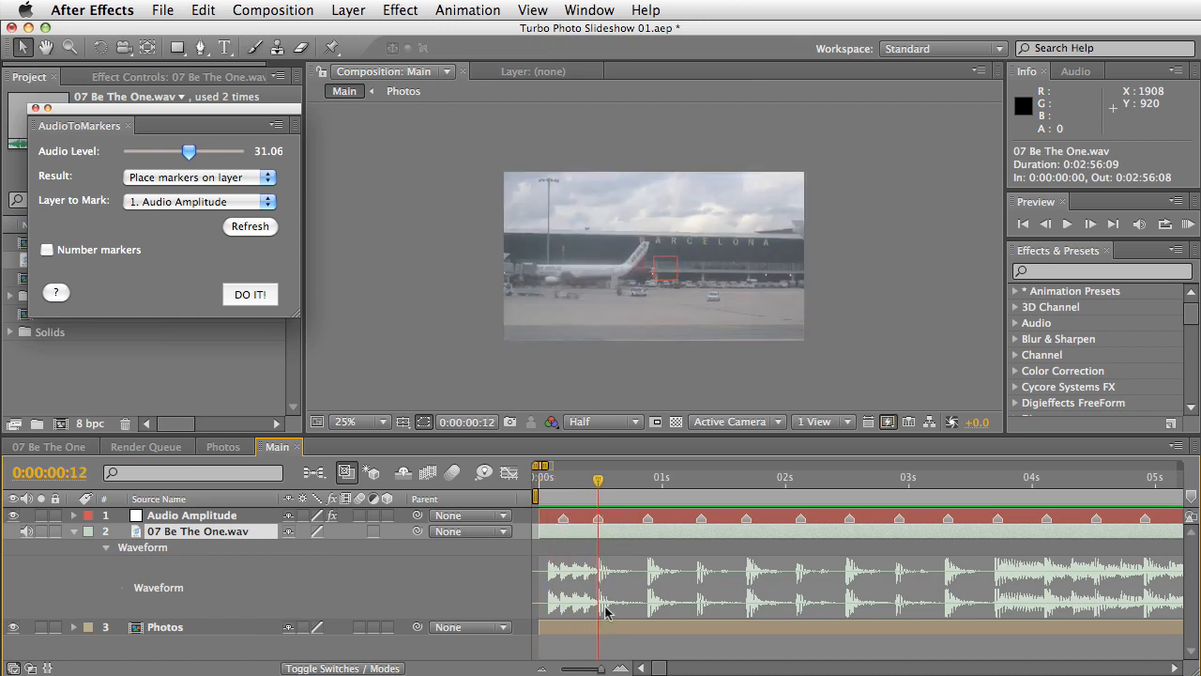
key(n)
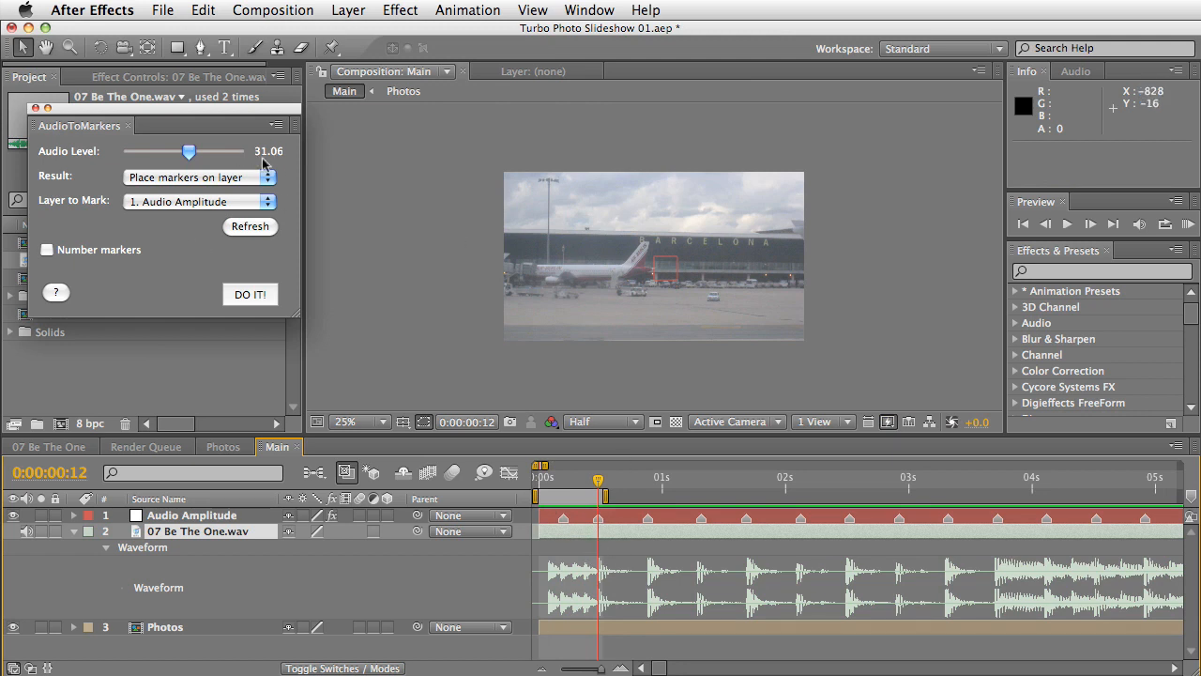
Reveal the Audio Amplitude layer's keyframed properties and examine the Both Channels slider between 0:00:00:06 and 0:00:00:09
drag(598, 480, 587, 485)
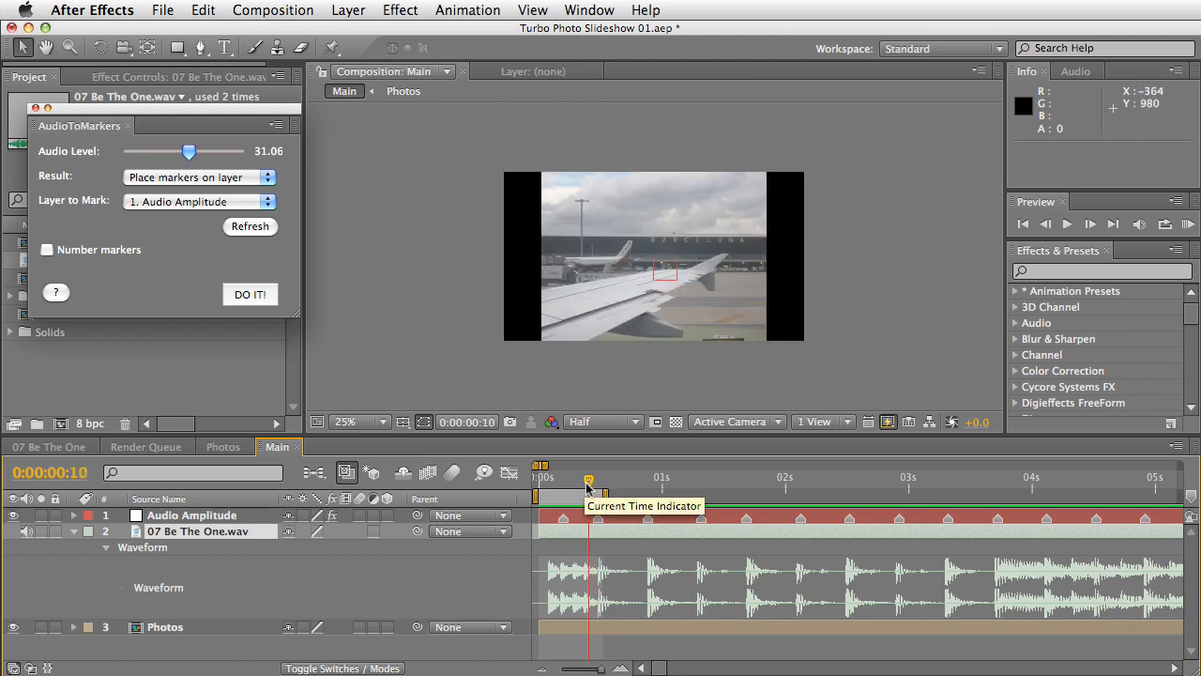
click(216, 517)
key(u)
drag(600, 424, 598, 304)
drag(592, 359, 571, 363)
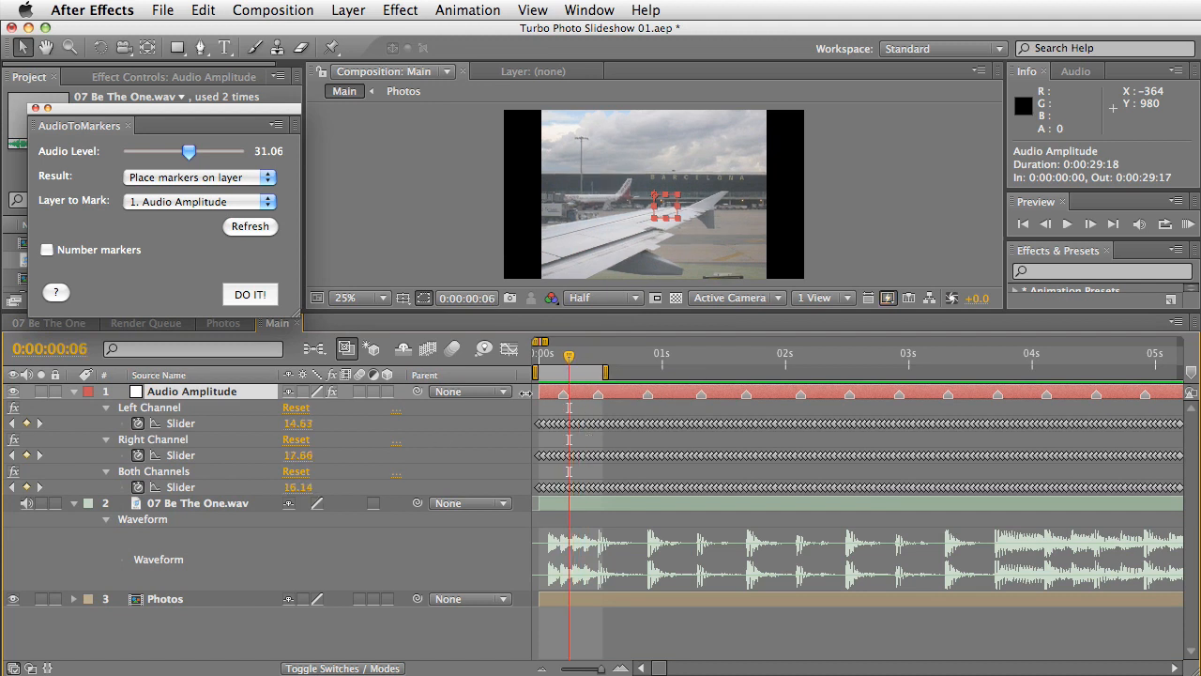
click(573, 363)
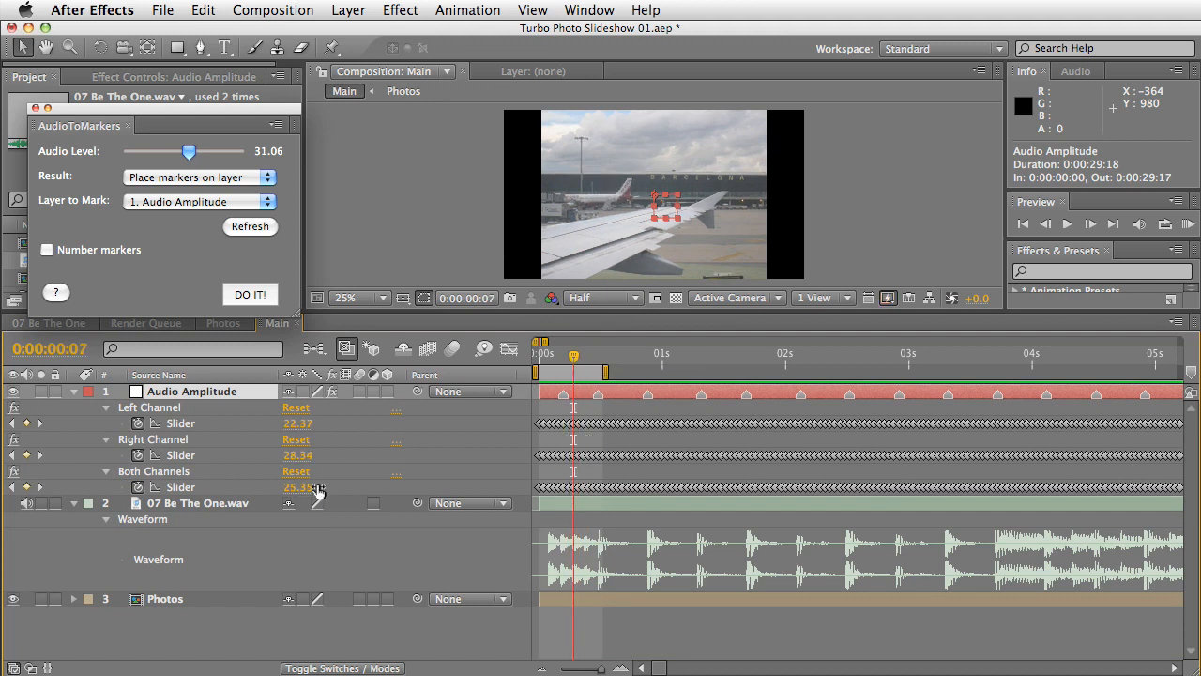
drag(579, 359, 587, 360)
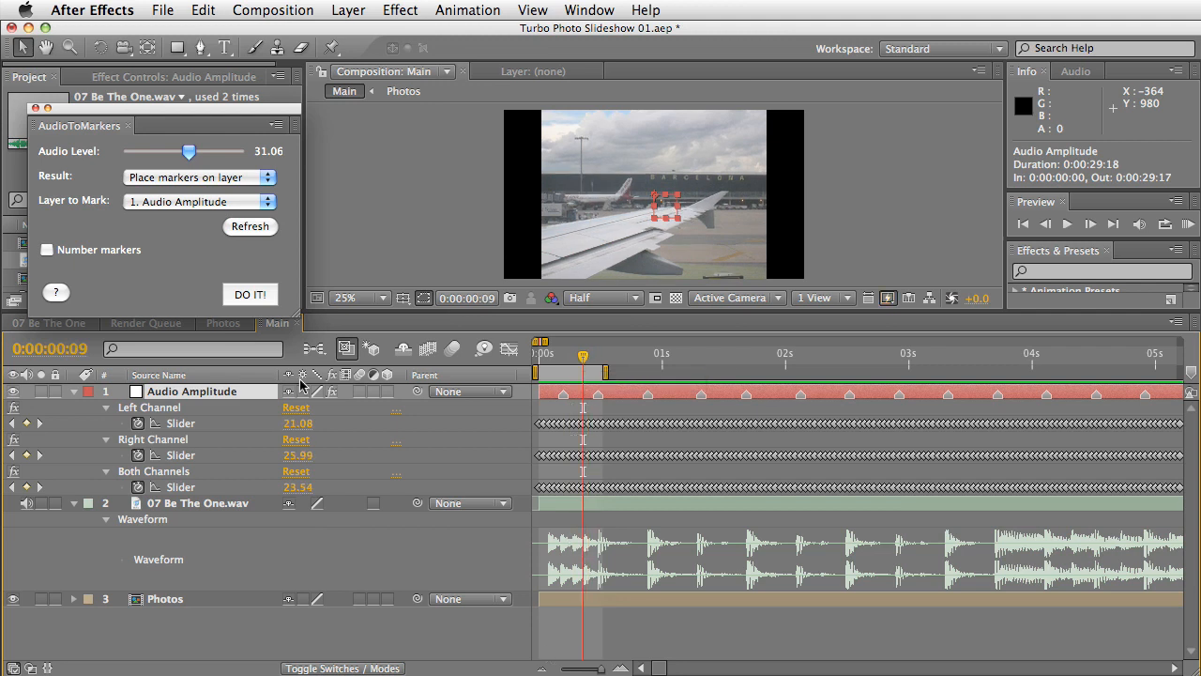
Set the AudioToMarkers audio level to 23.67 and place markers on Audio Amplitude within the work area, keeping the existing ones
drag(189, 153, 175, 153)
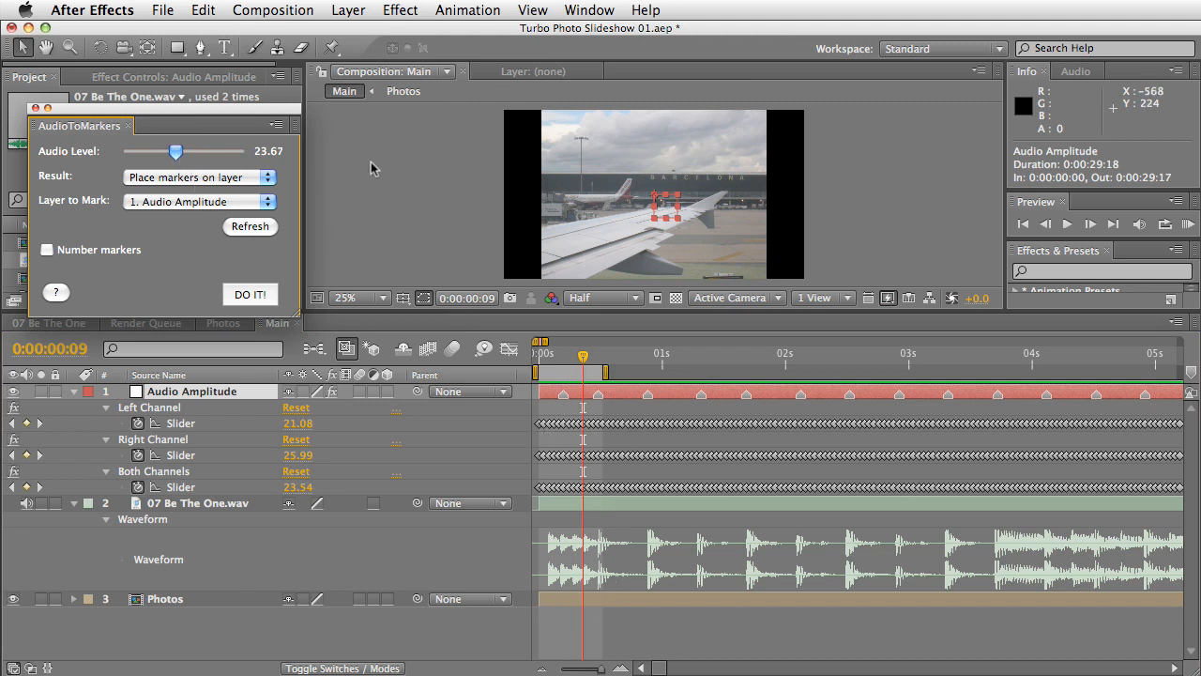
click(243, 293)
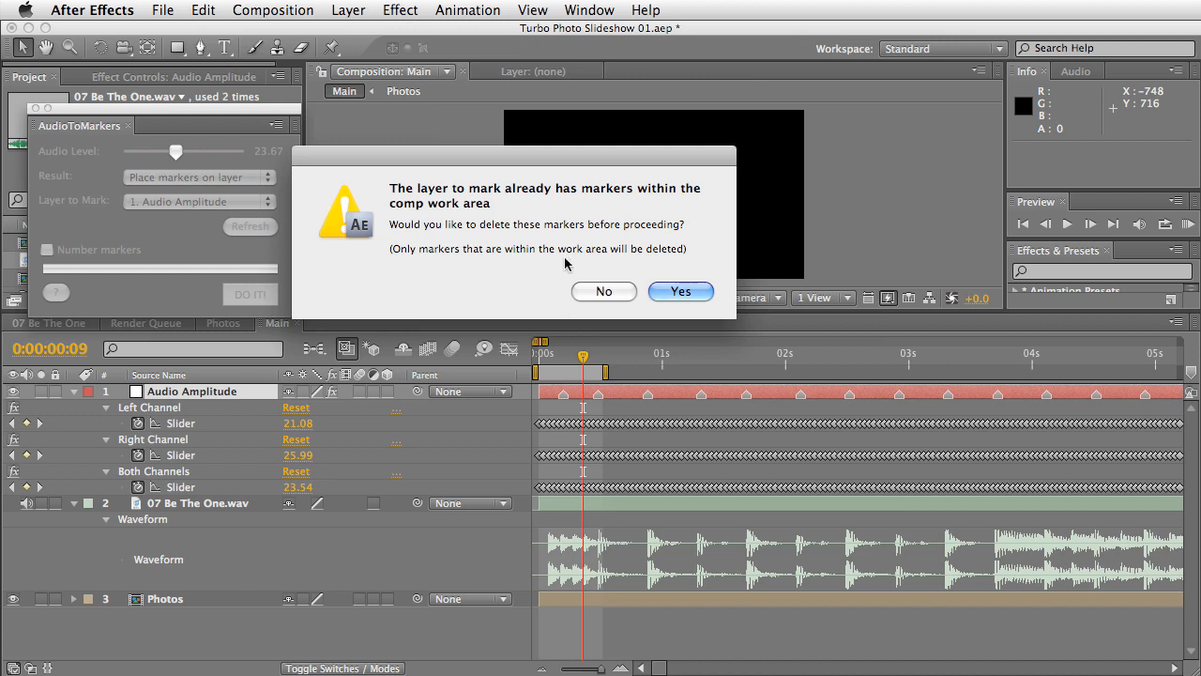
click(601, 294)
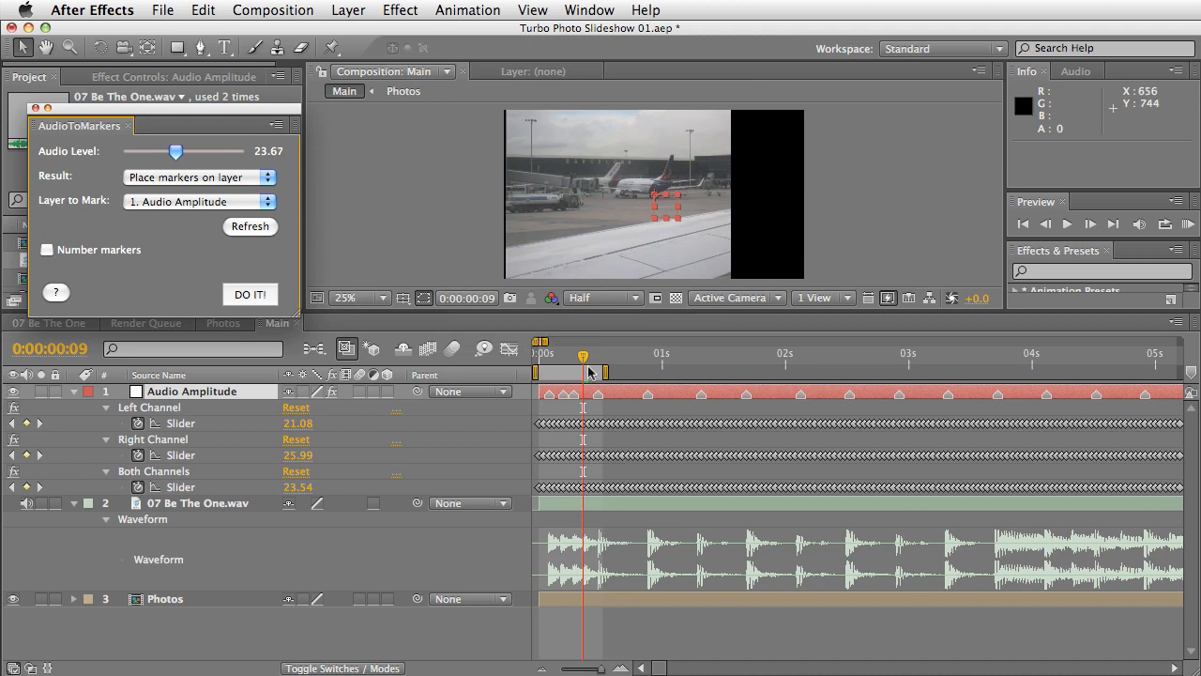
Extend the work area's end to about 4.4 seconds and RAM preview the slideshow with its new markers
drag(605, 374, 1089, 373)
key(KP_0)
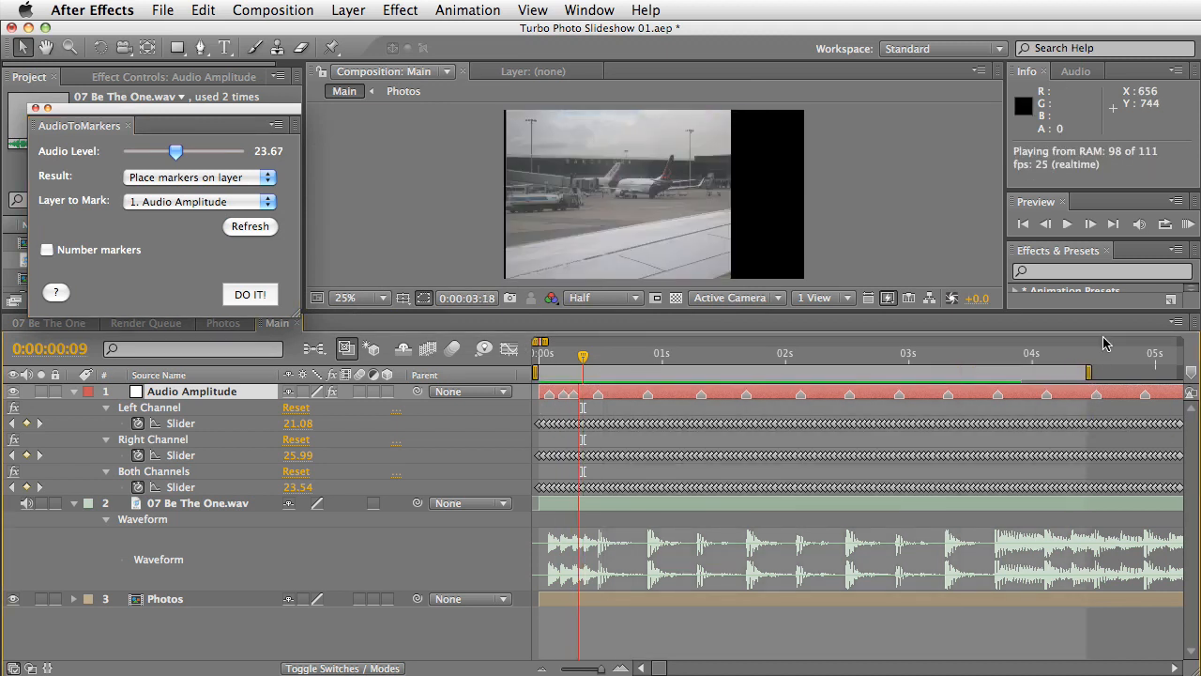
key(space)
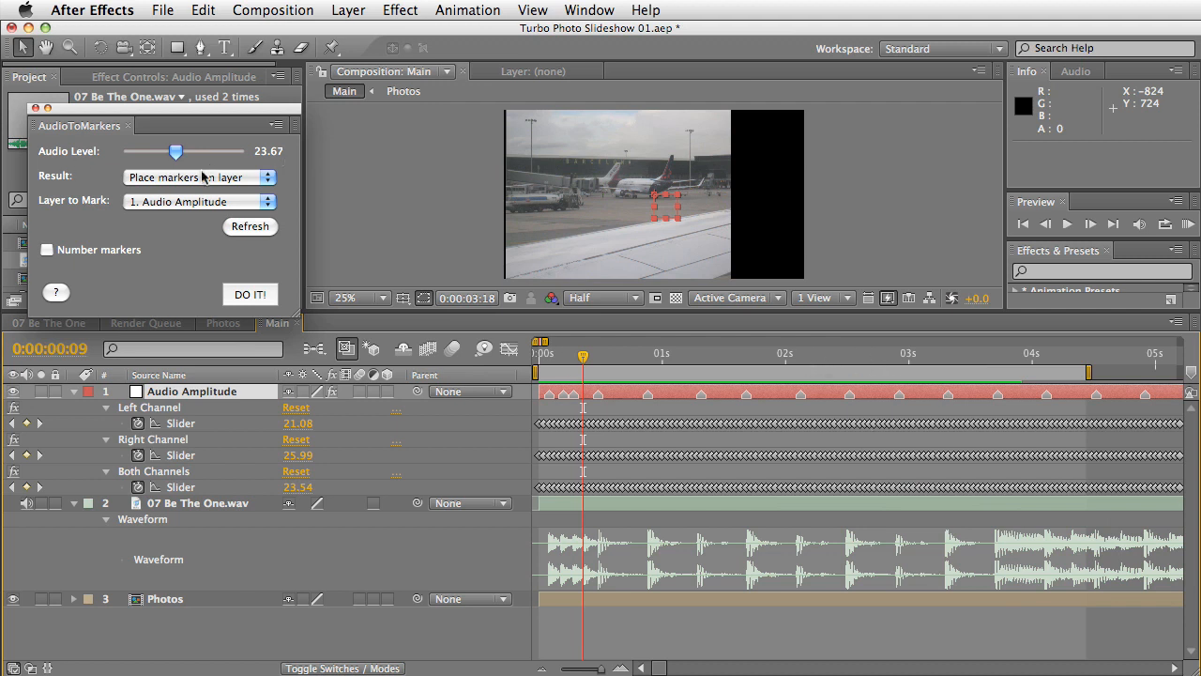
Go to 0:00:03:03 and try to add a marker to the Audio Amplitude layer there
click(964, 362)
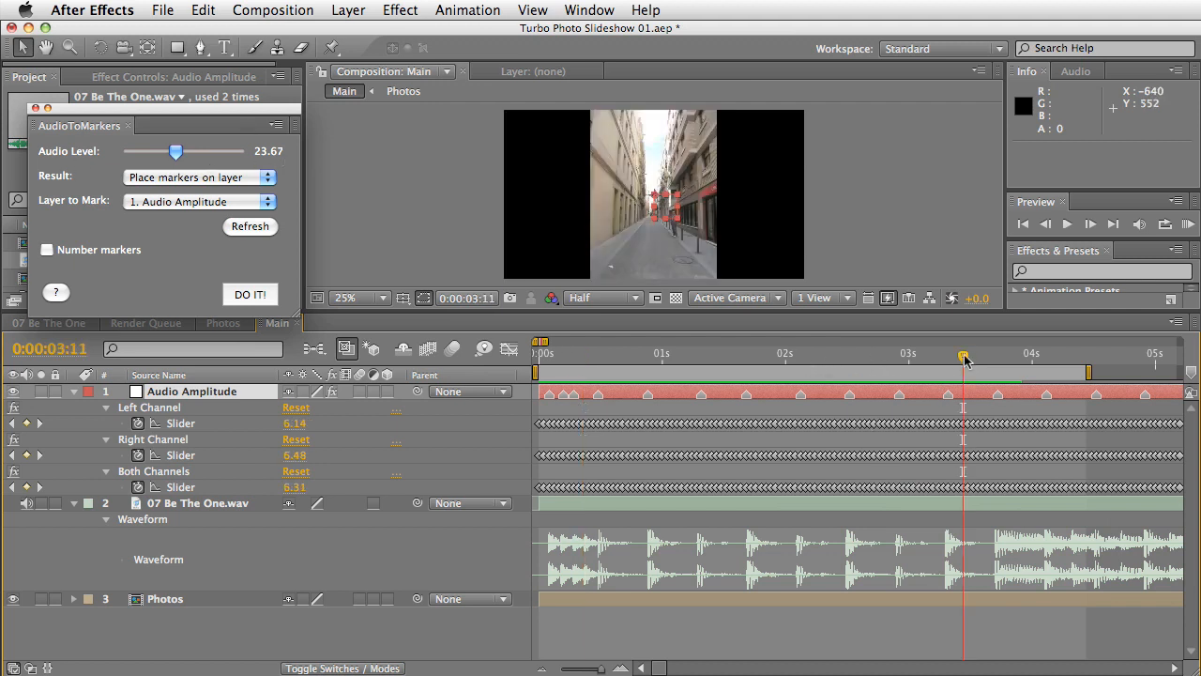
drag(962, 362, 918, 363)
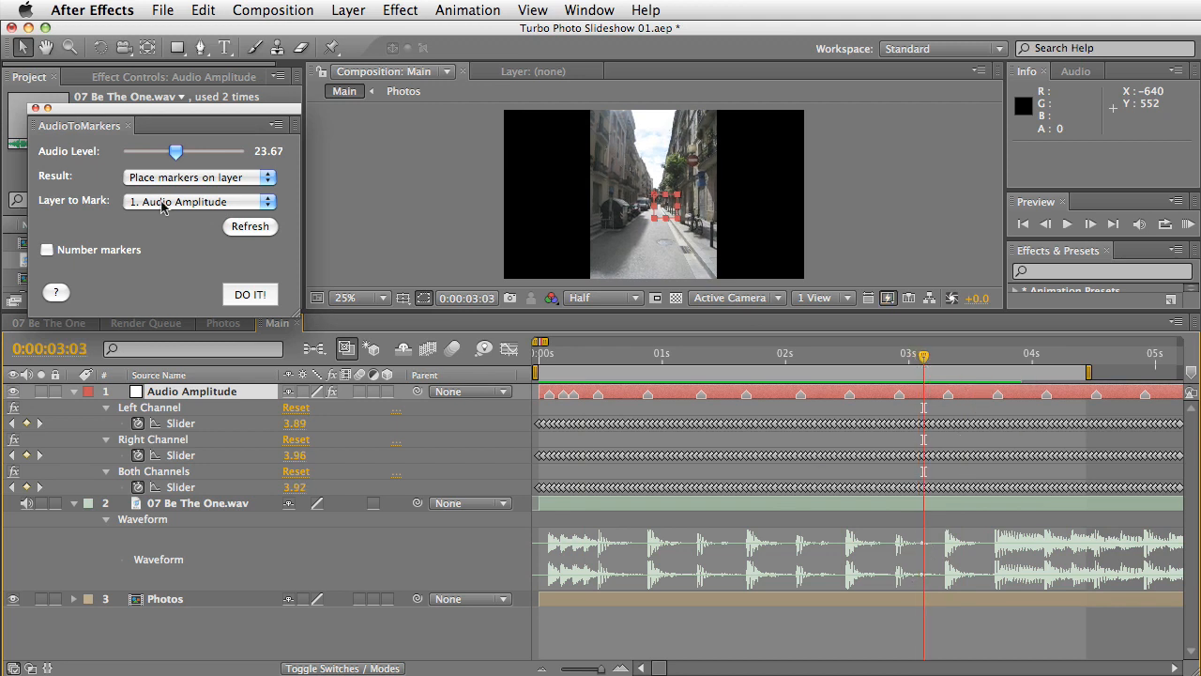
click(189, 398)
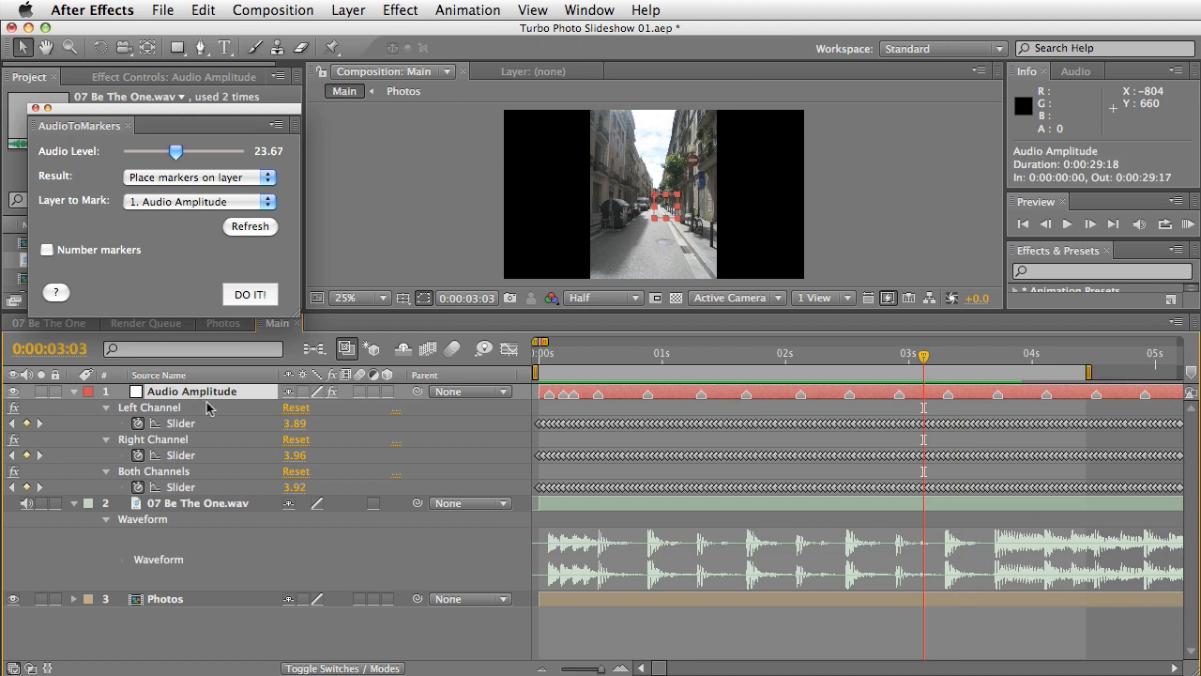
click(348, 9)
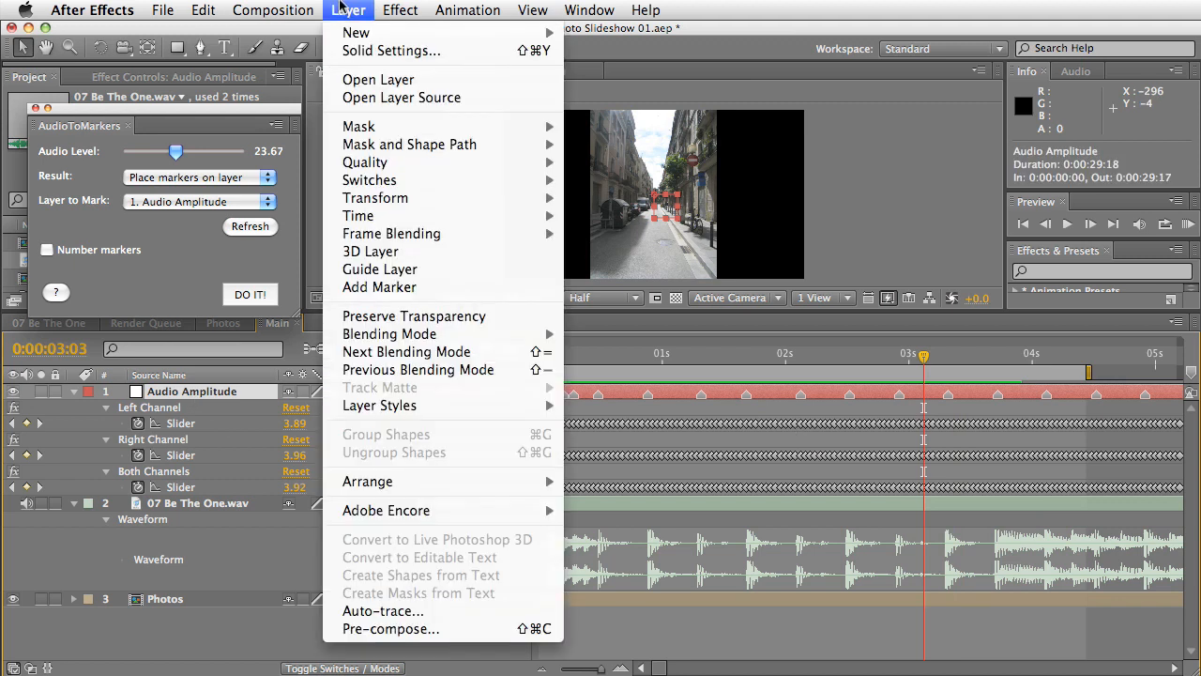
click(419, 287)
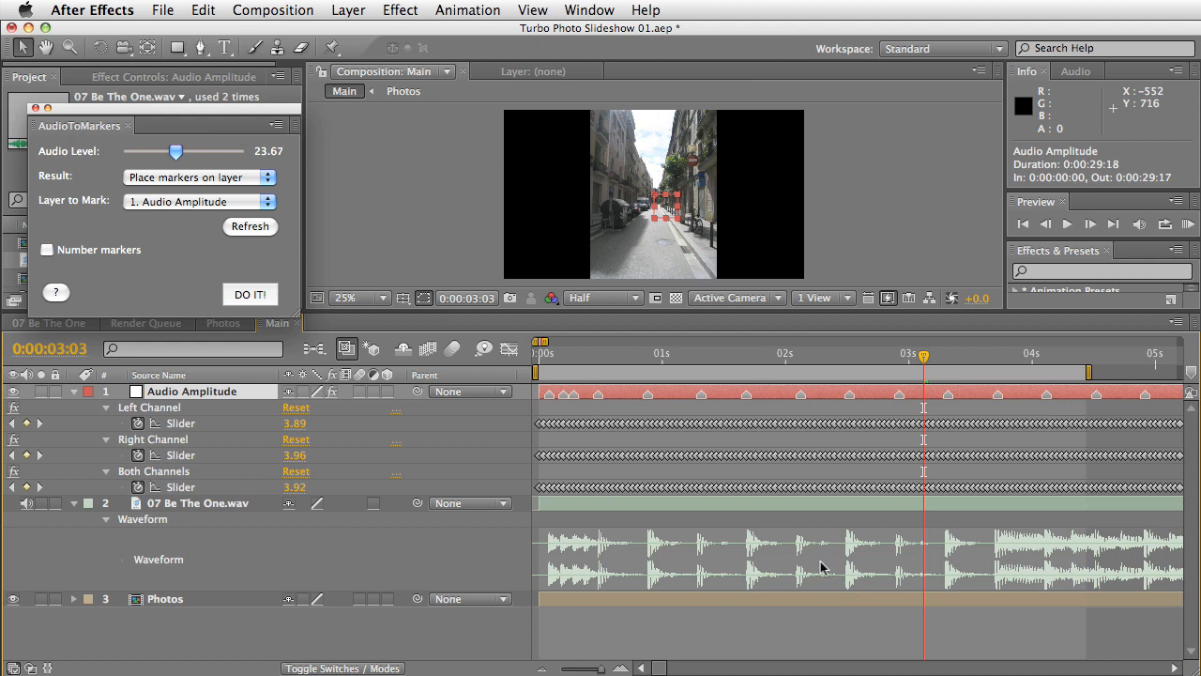
Extend the work area's end to about 8 seconds, into the dense part of the waveform
key(minus)
key(minus)
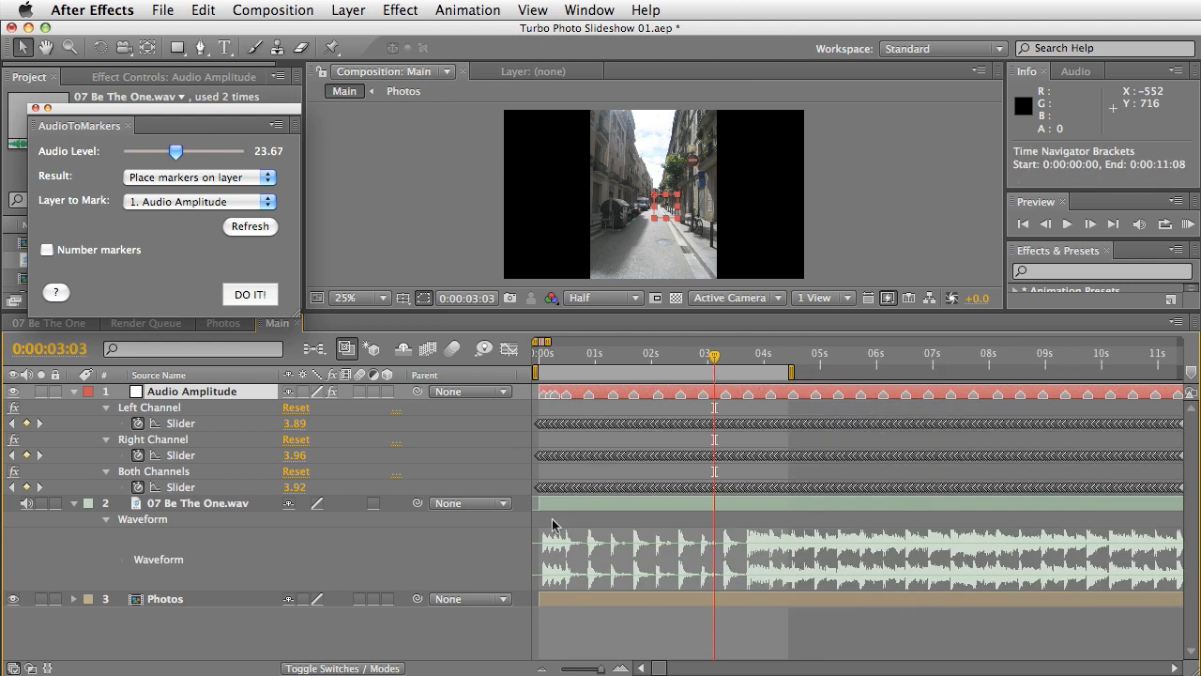
drag(805, 374, 1013, 379)
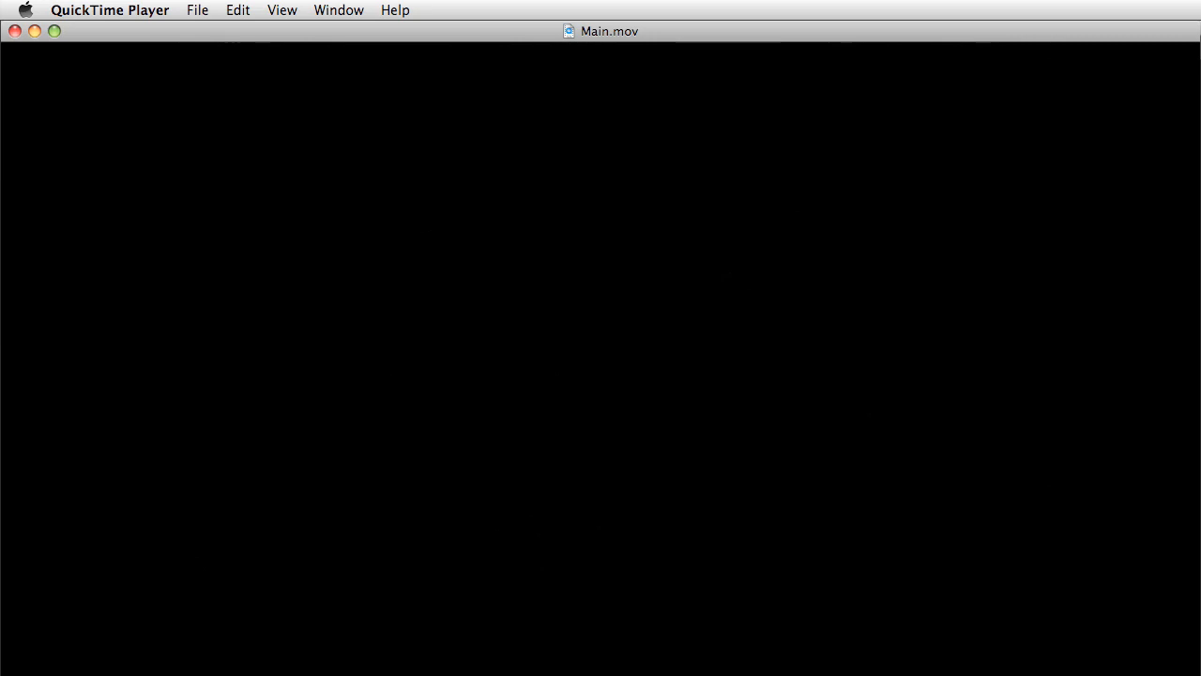
Return to After Effects, view the 0010LH.mov footage in its own viewer and close it
click(947, 674)
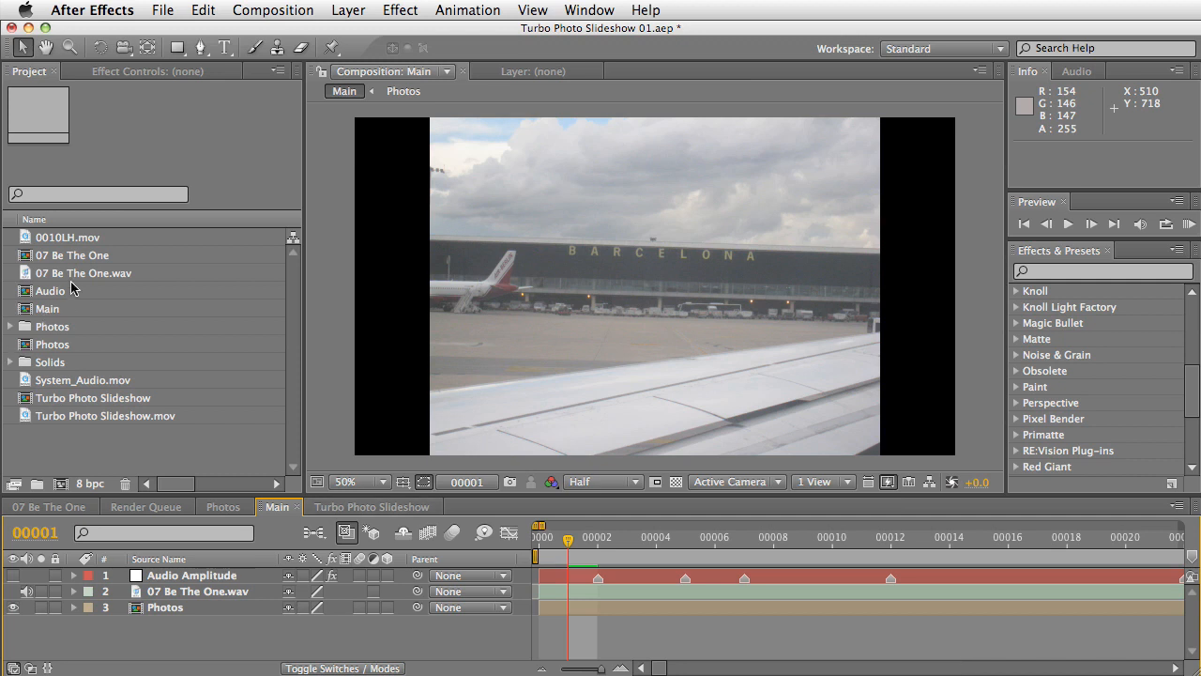
click(72, 240)
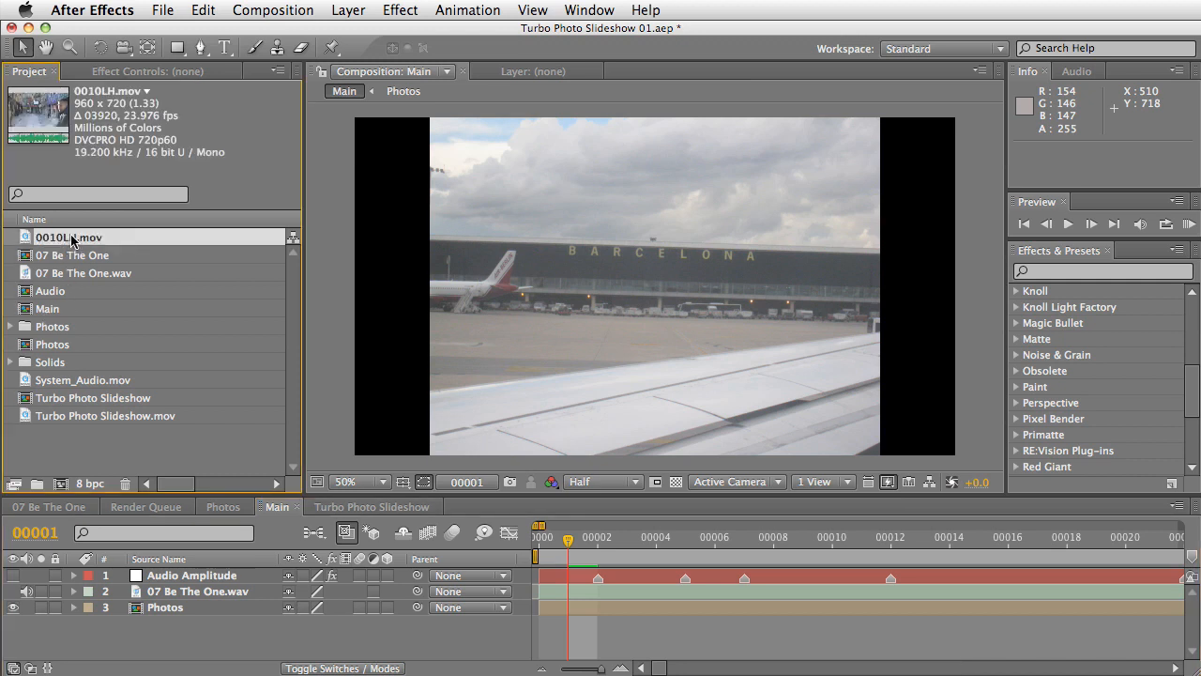
double_click(72, 239)
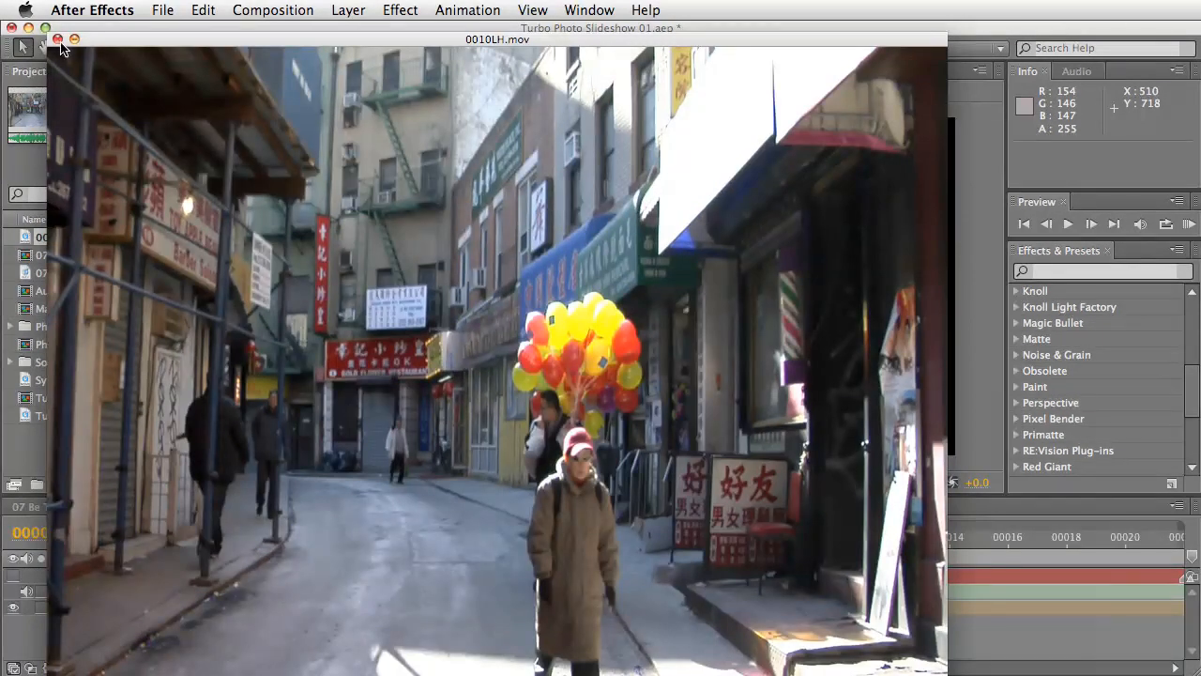
click(58, 40)
Add 0010LH.mov to the Main composition directly above the Photos layer and pre-compose it as 0010LH.mov Comp 1
drag(56, 240, 109, 619)
drag(122, 608, 278, 621)
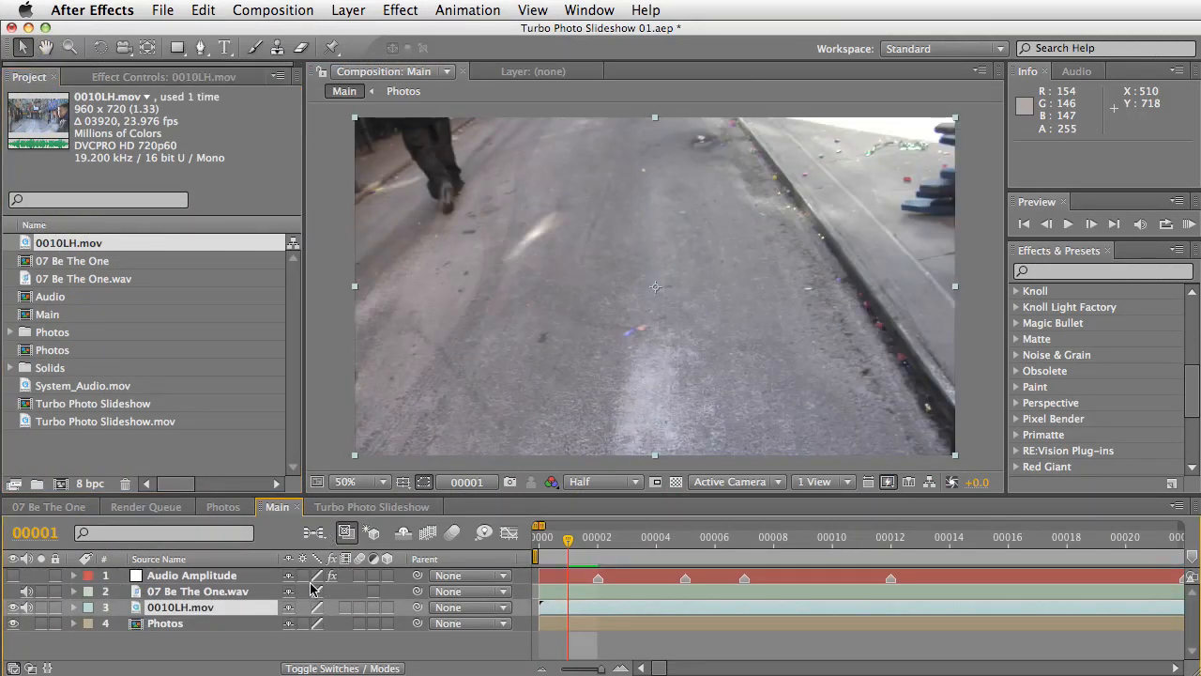
key(super+shift+c)
key(Return)
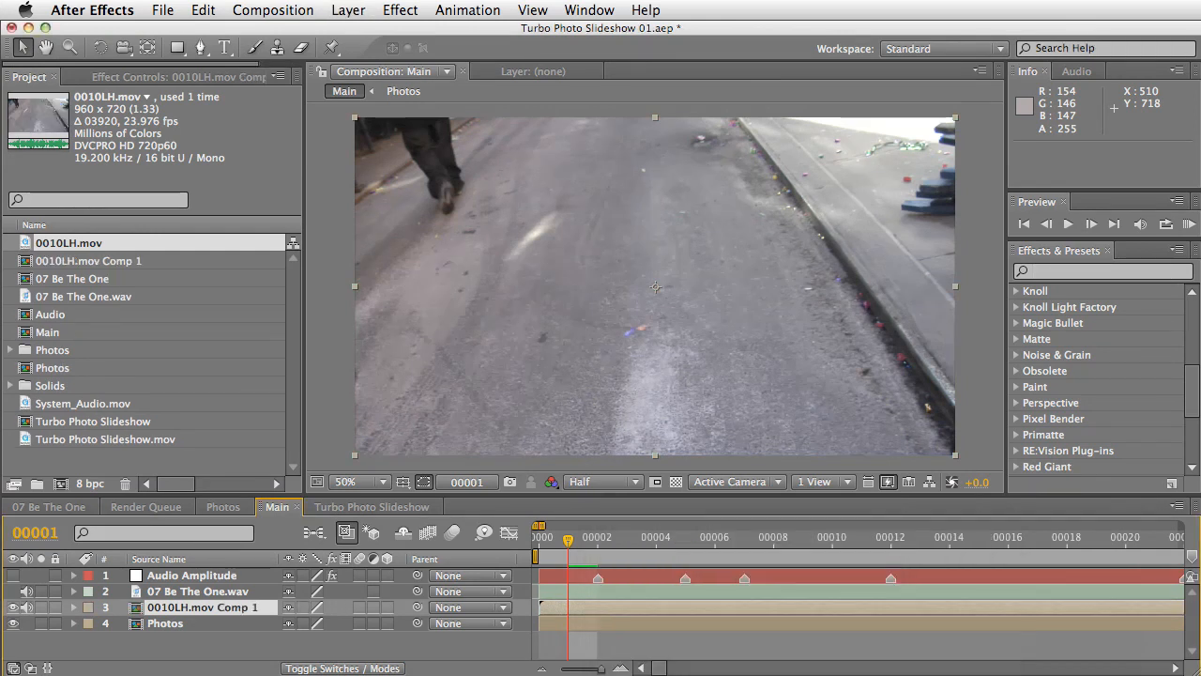
Inside 0010LH.mov Comp 1, shift the 0010LH.mov layer 48 frames earlier and return to the Main composition
double_click(335, 606)
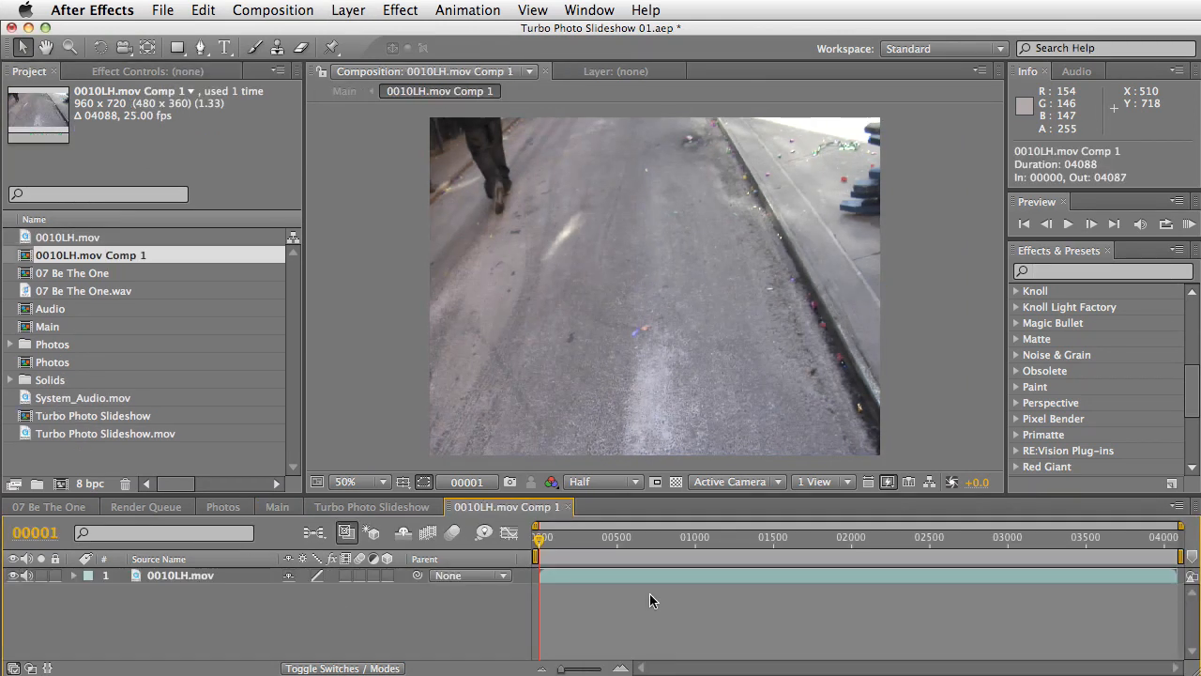
mouse_move(542, 541)
mouse_down()
mouse_move(565, 541)
mouse_move(525, 542)
mouse_up()
drag(585, 574, 529, 545)
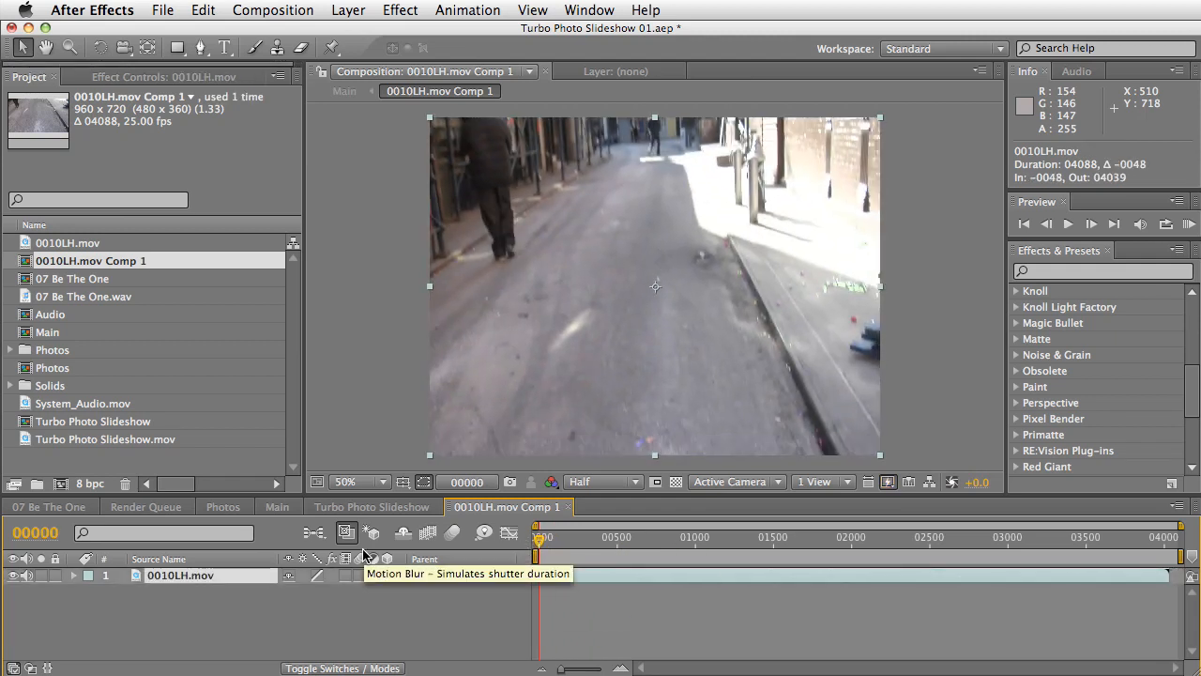
click(278, 507)
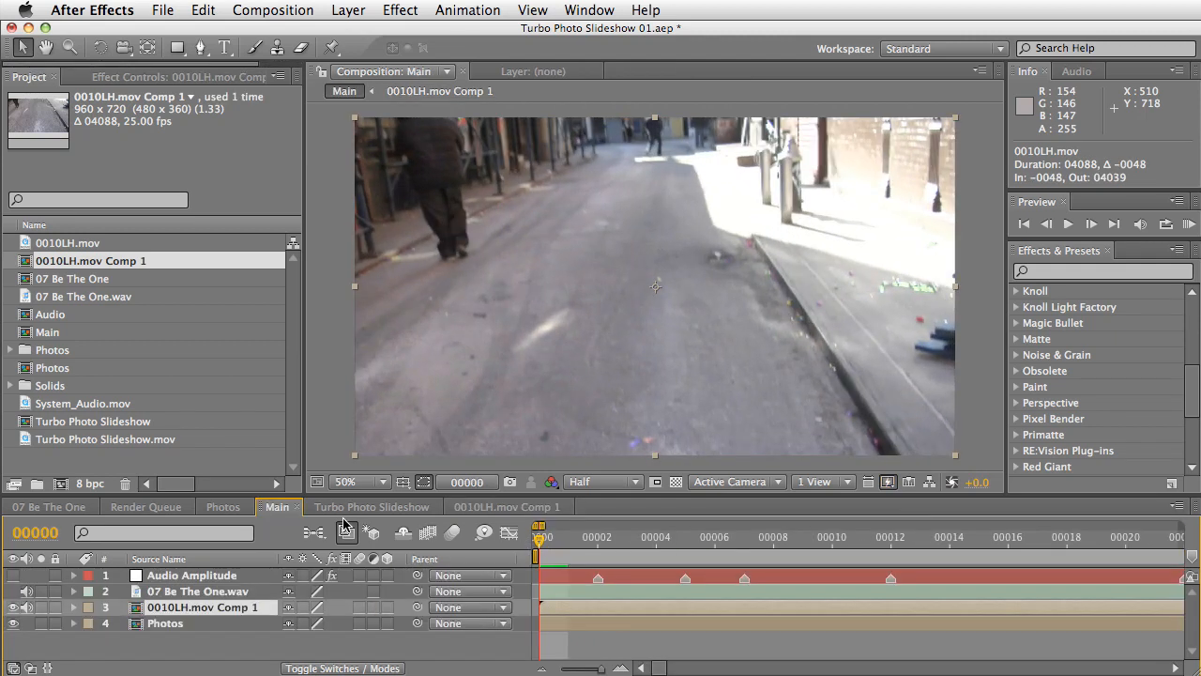
Copy the Photos layer's Time Remap with its expression onto 0010LH.mov Comp 1 and hide the Photos layer
click(173, 630)
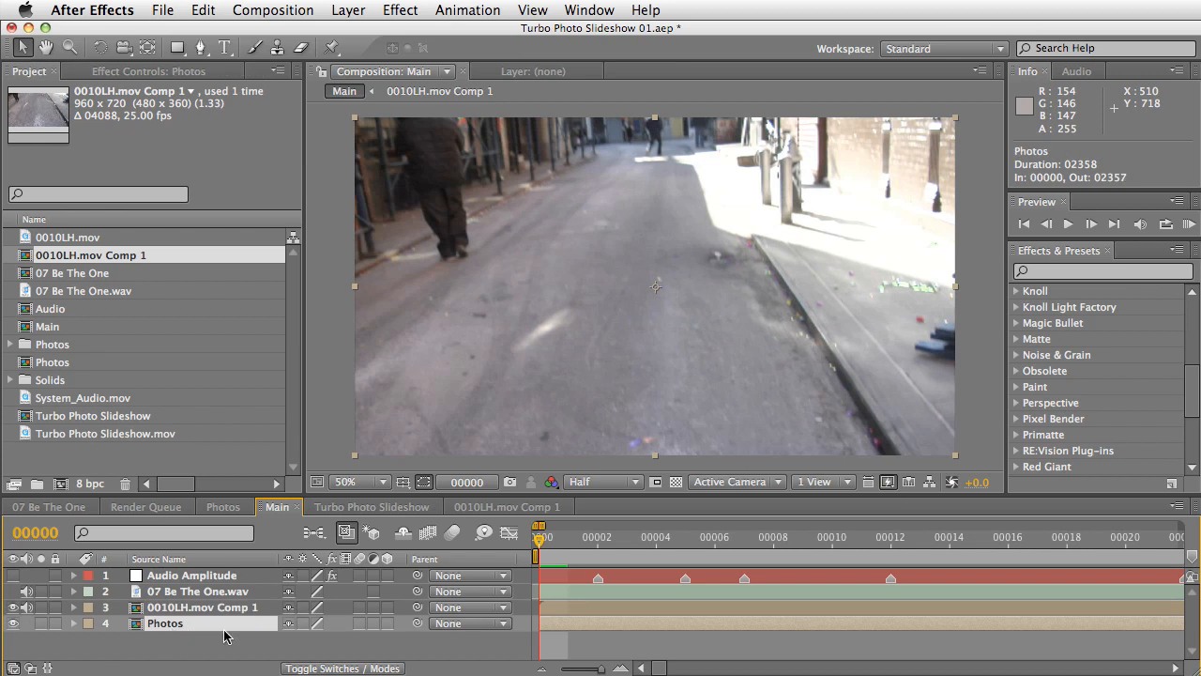
key(ctrl+v)
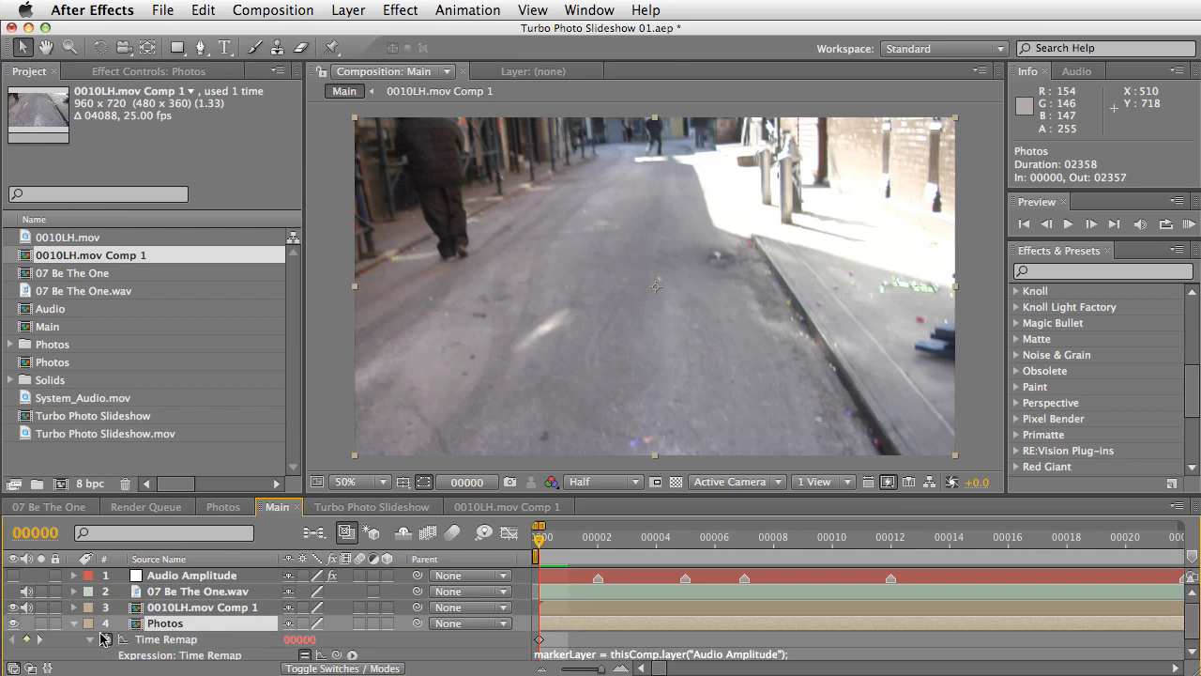
click(166, 640)
key(ctrl+c)
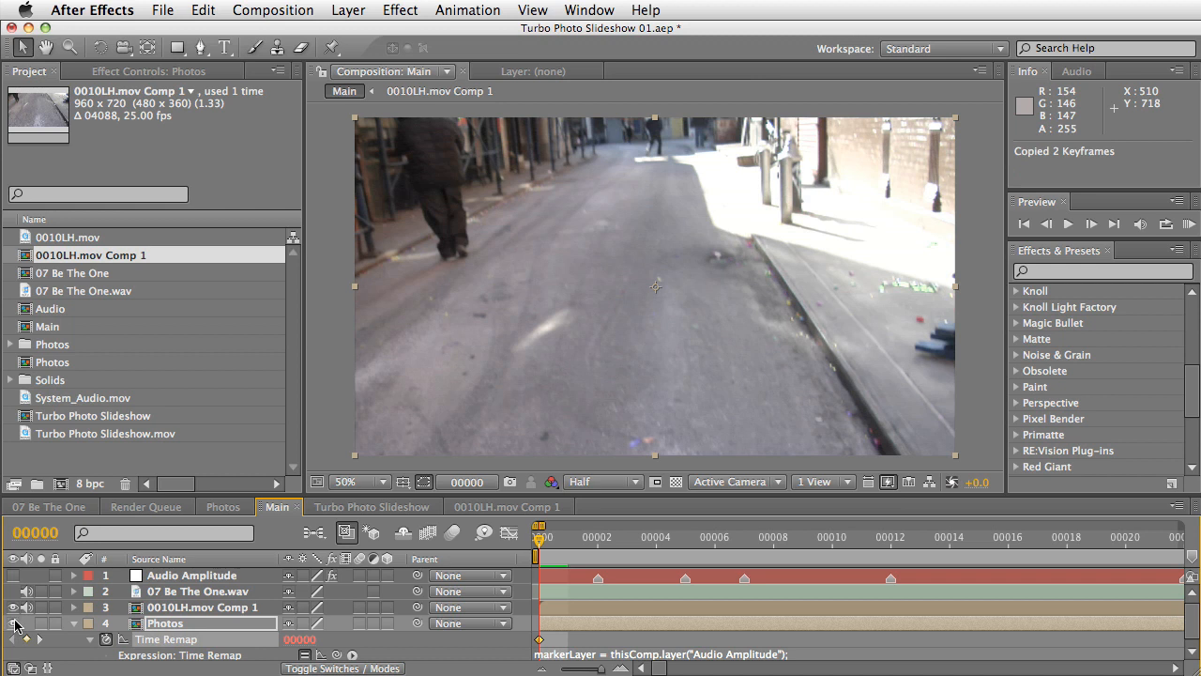
click(242, 608)
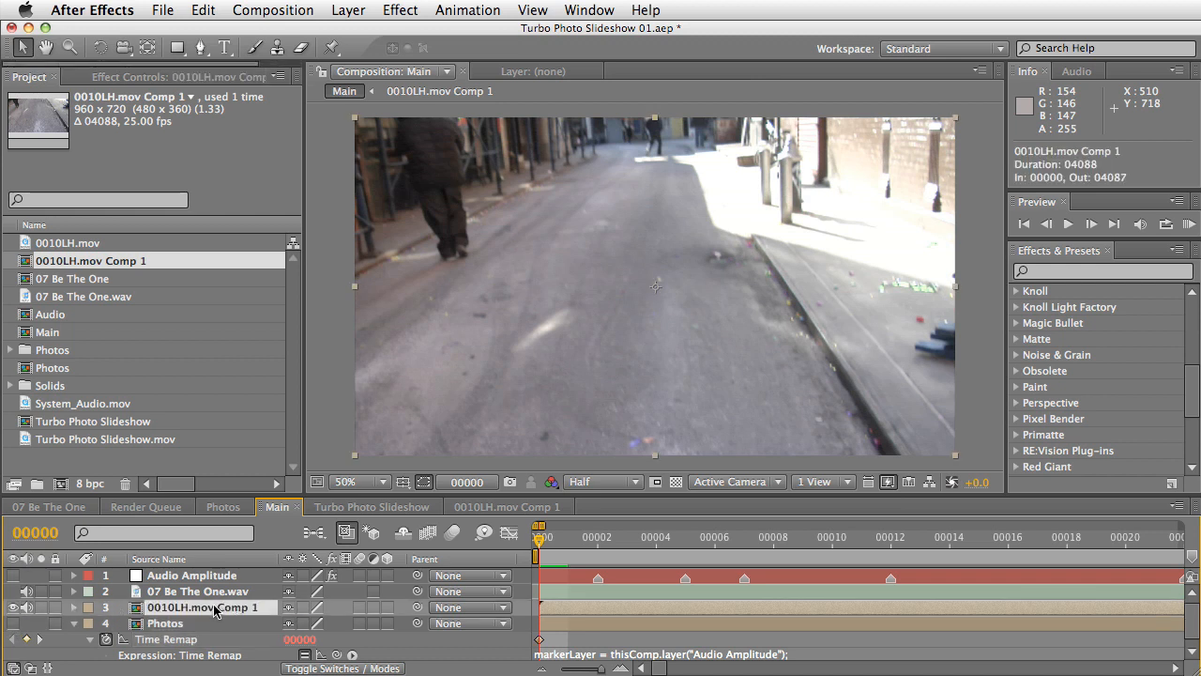
key(ctrl+v)
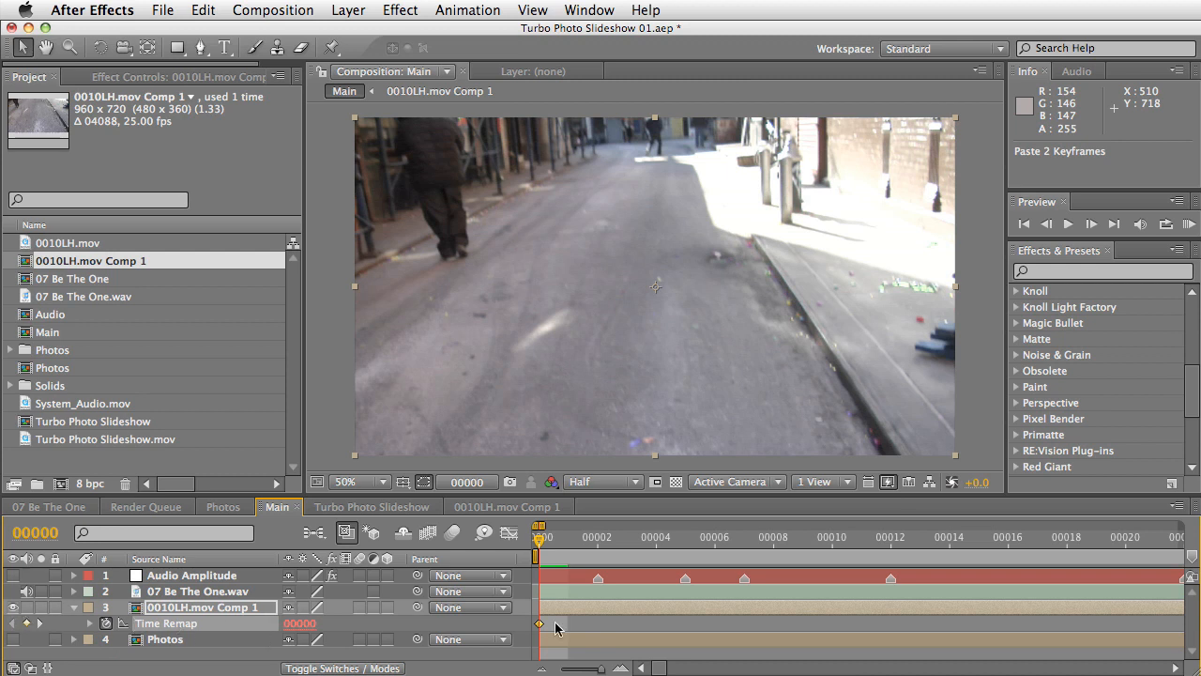
RAM preview the time-remapped video in Main and return to the first frame
click(1188, 225)
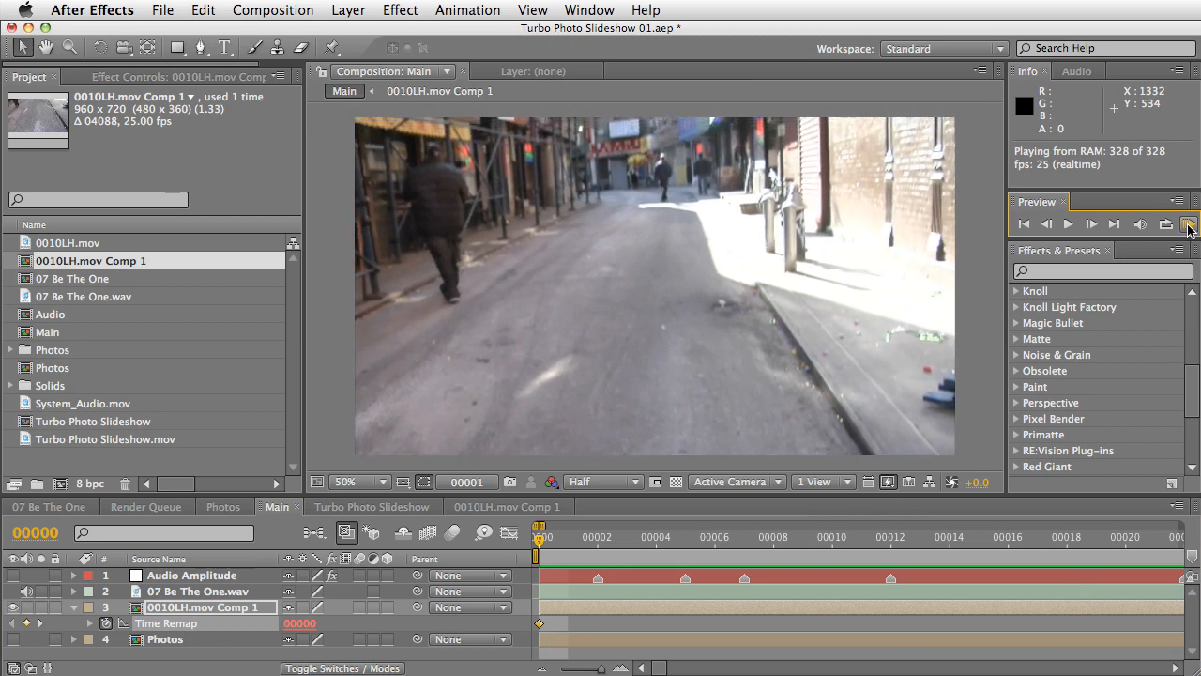
key(space)
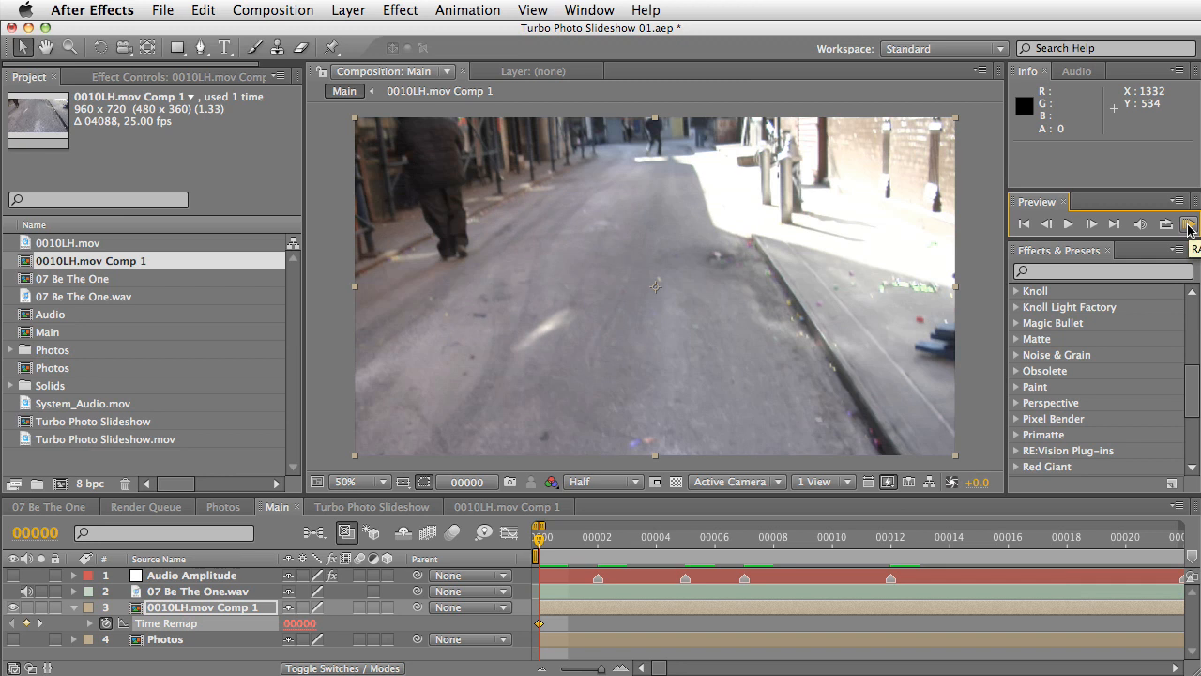
drag(537, 538, 484, 539)
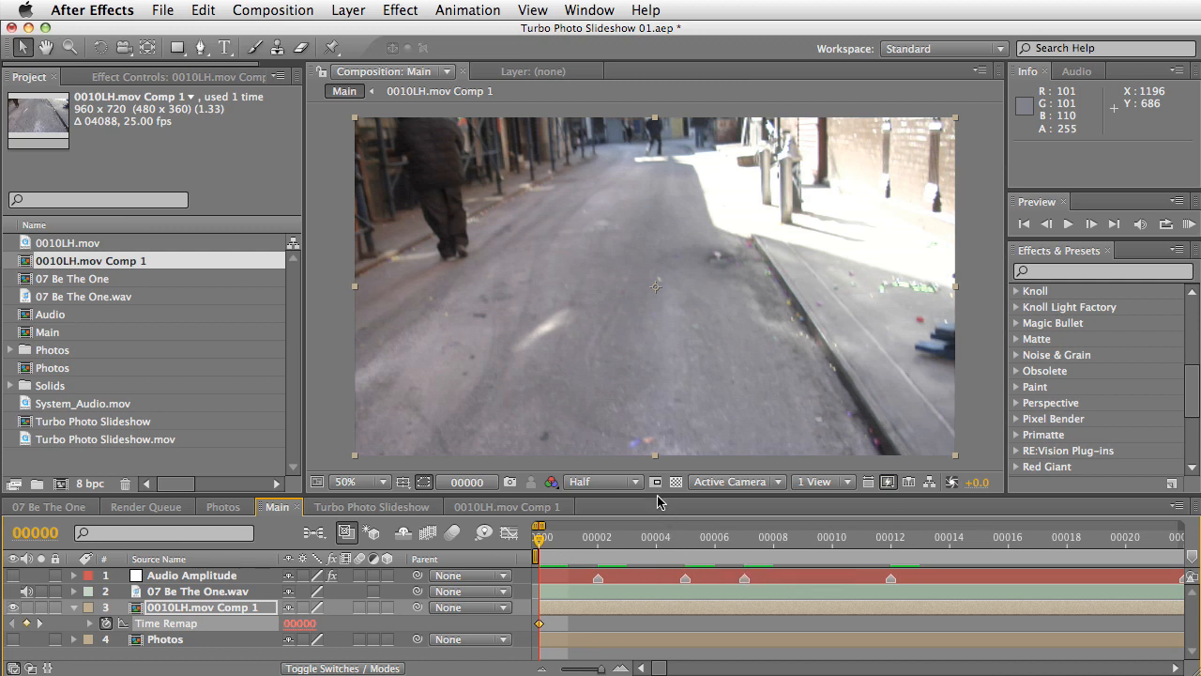
Enlarge the timeline area and reveal the full Time Remap expression of 0010LH.mov Comp 1
drag(660, 496, 650, 306)
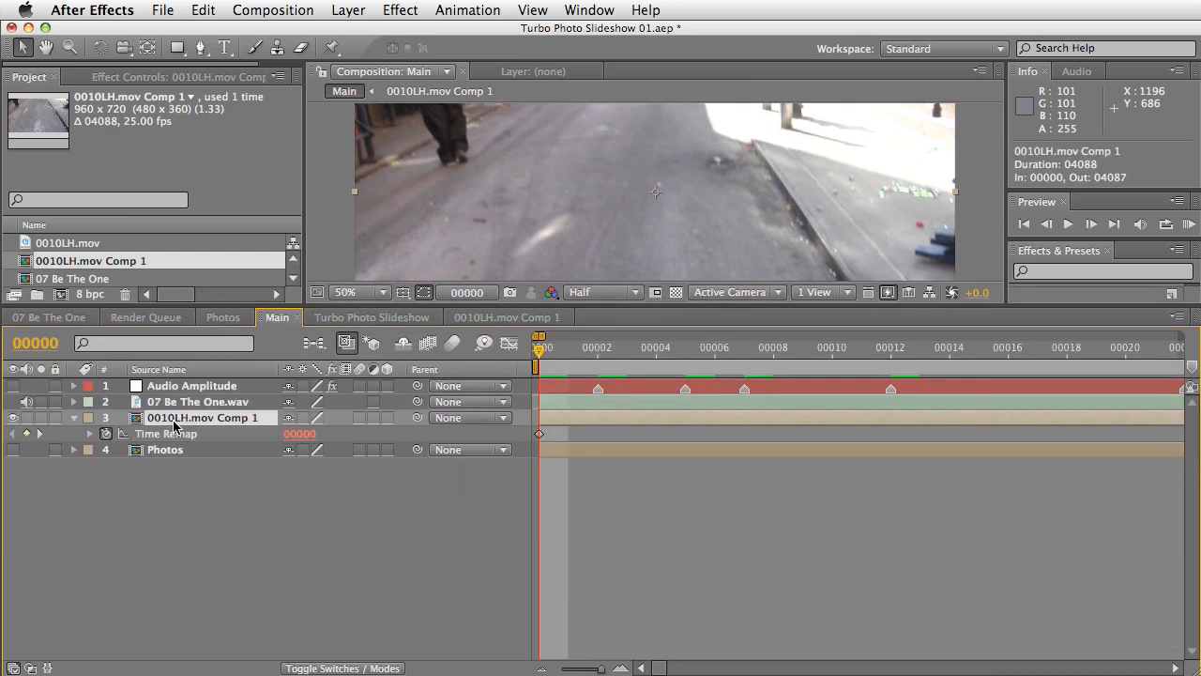
key(e)
key(e)
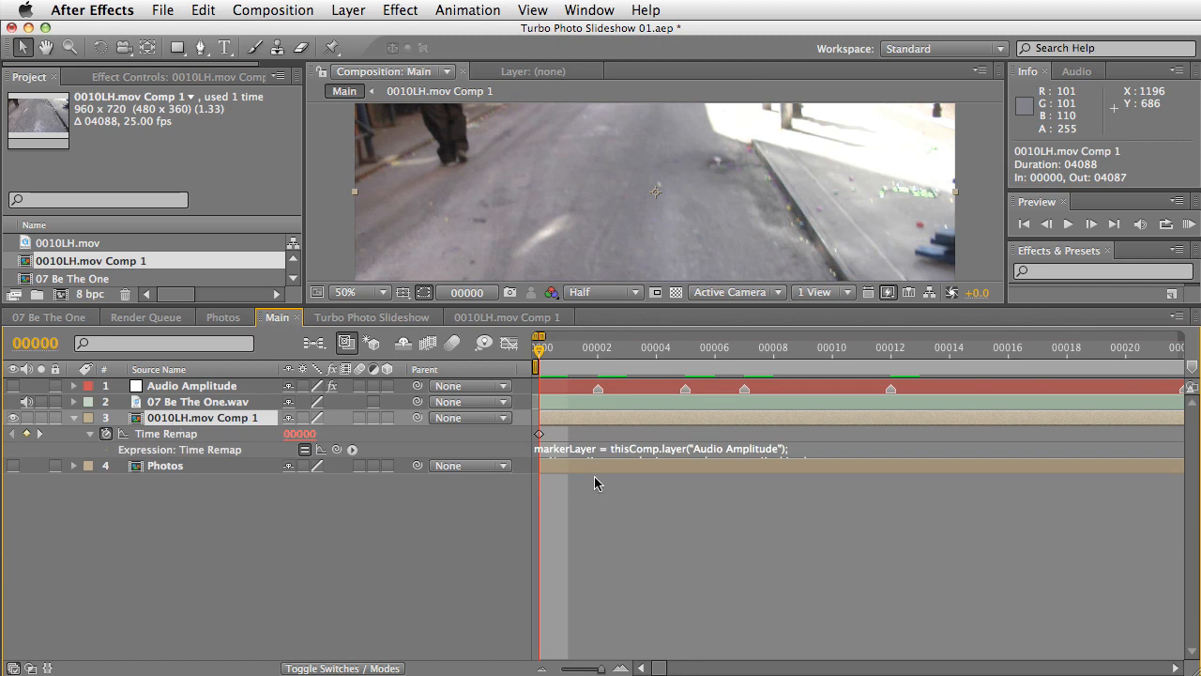
click(612, 464)
drag(619, 458, 638, 586)
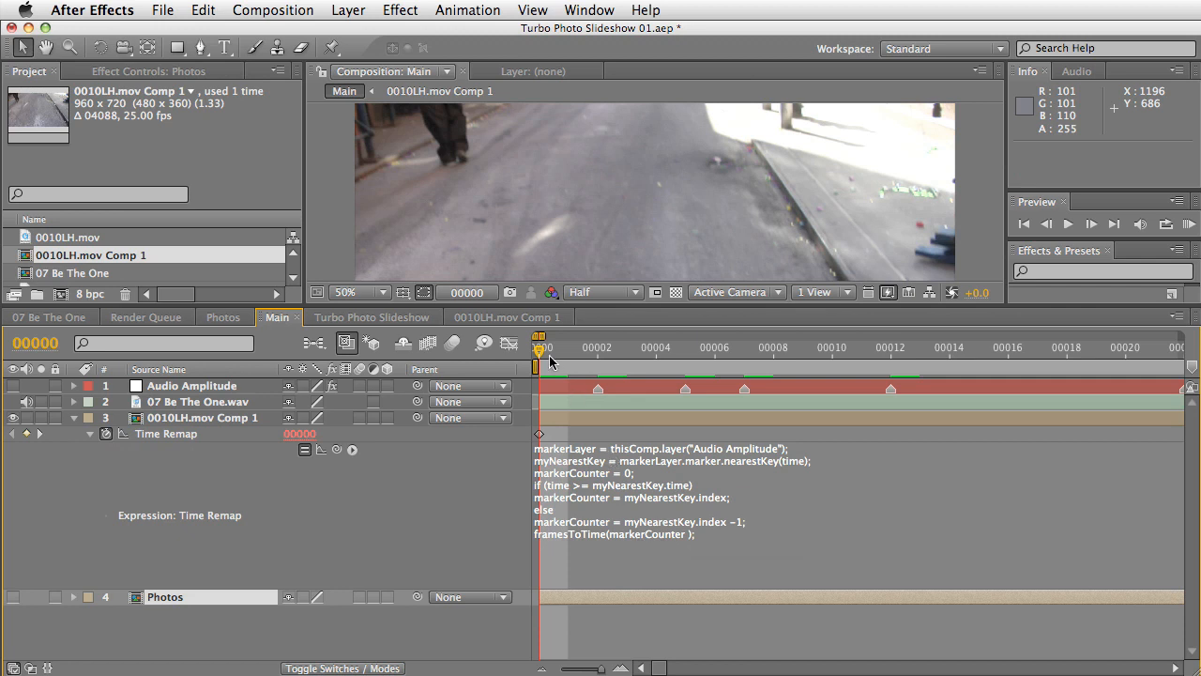
Check the Time Remap at frame 2 and change the expression's last line to framesToTime(markerCounter * 10);
drag(541, 352, 598, 349)
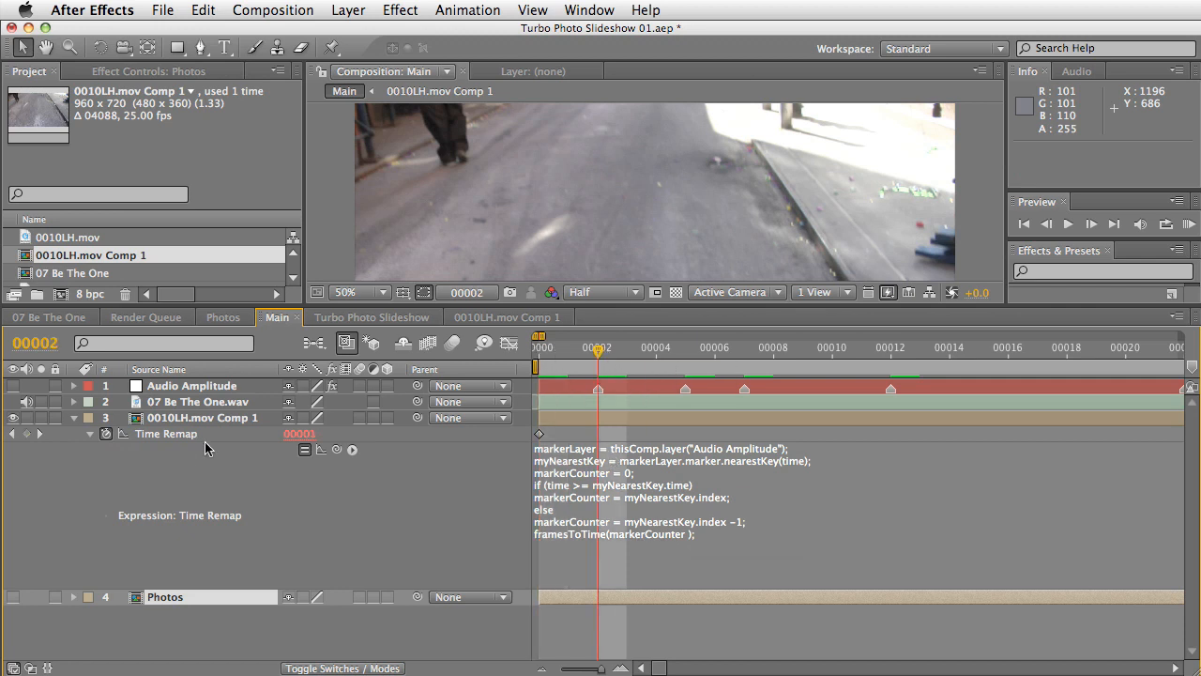
mouse_move(599, 350)
mouse_down()
mouse_move(675, 354)
mouse_move(574, 353)
mouse_move(598, 350)
mouse_up()
click(676, 544)
click(699, 540)
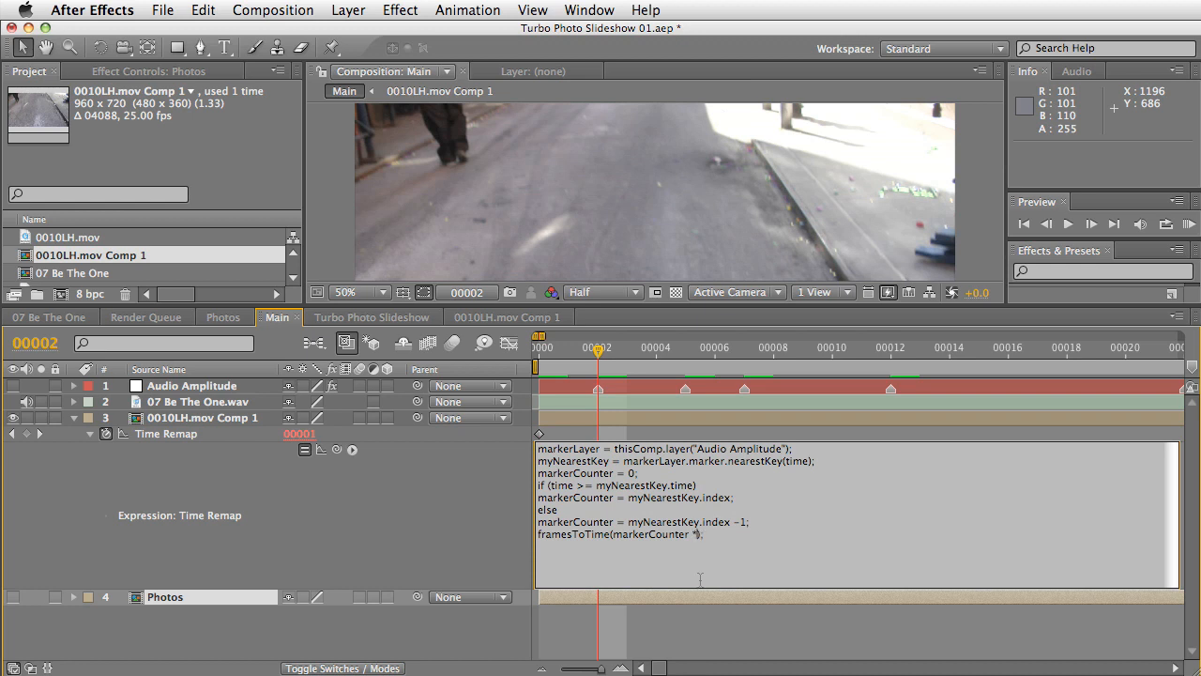
click(445, 552)
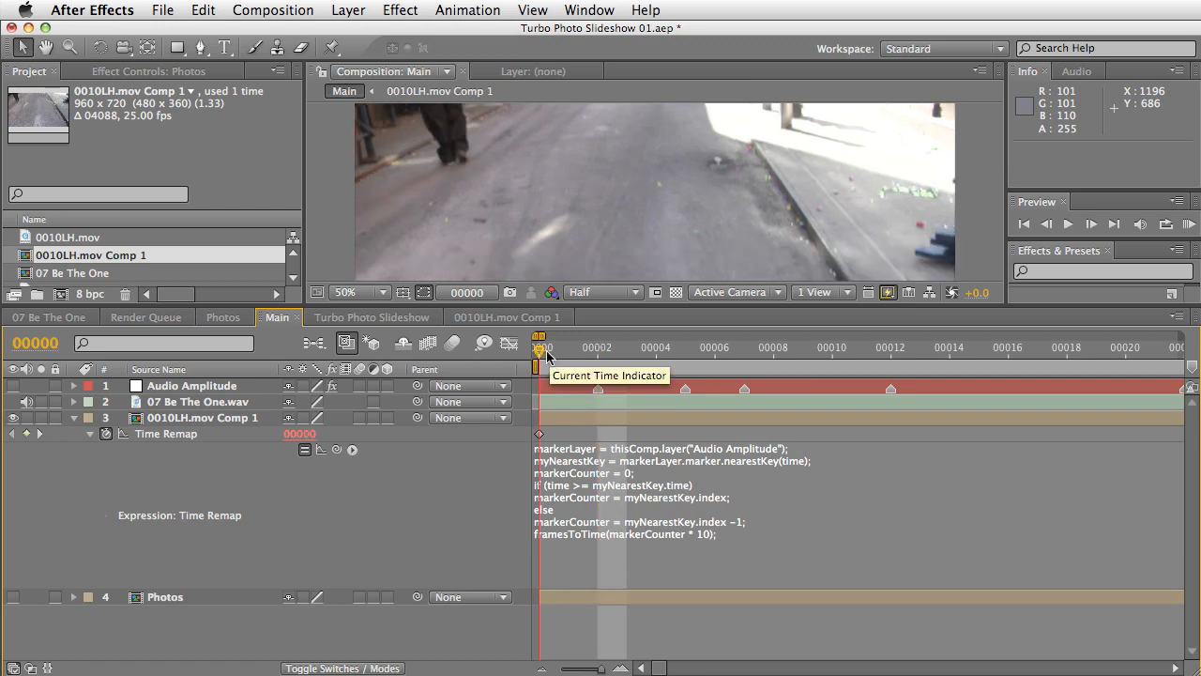
Scrub across the first markers to frame 4 and change the markerCounter multiplier in the Time Remap expression to 30
drag(601, 352, 657, 352)
click(737, 355)
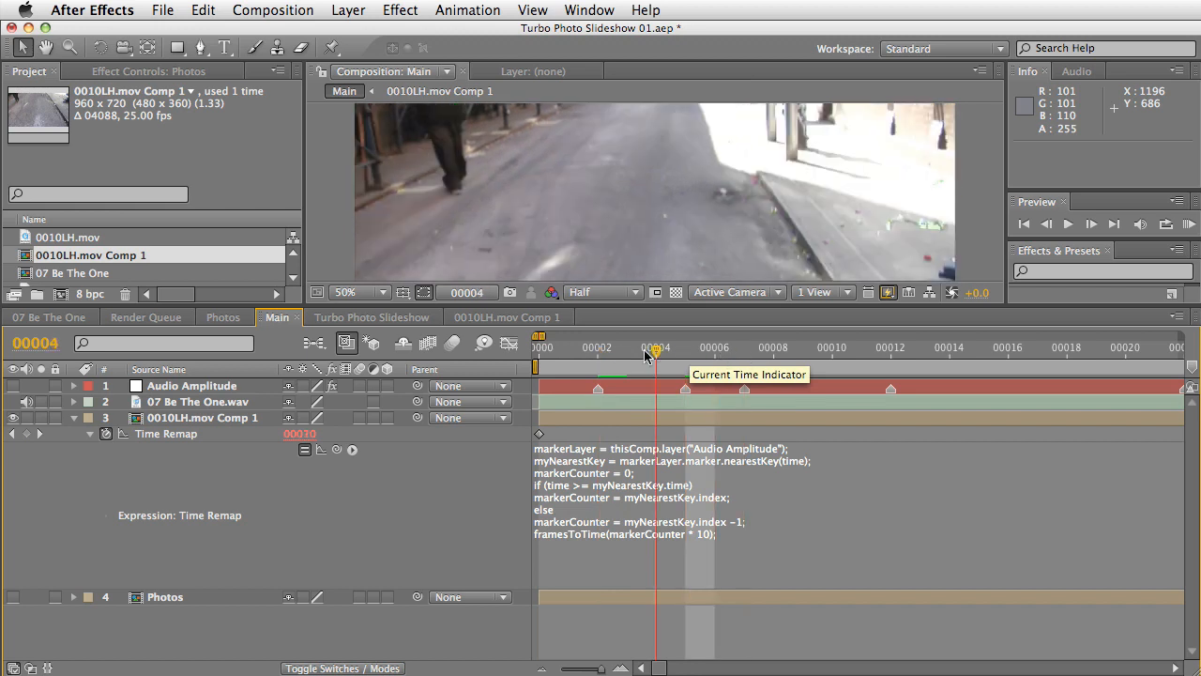
click(705, 536)
click(706, 535)
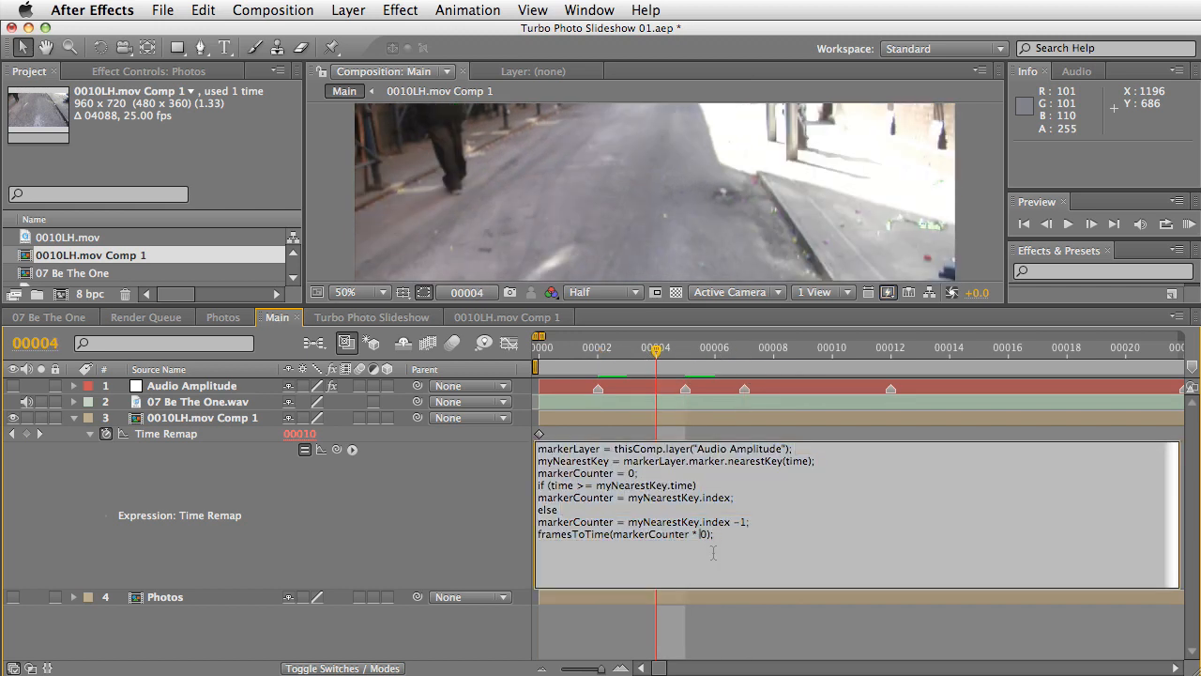
click(301, 539)
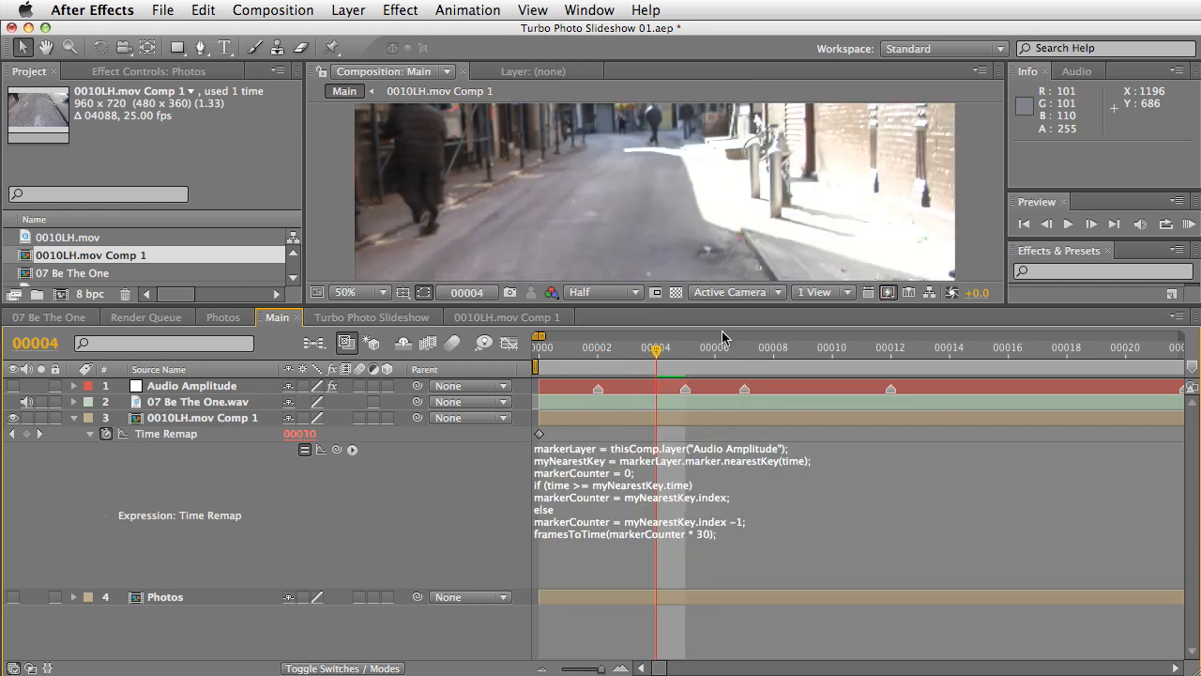
Shrink the timeline area to enlarge the composition view and RAM preview the video jumping on each marker
drag(721, 305, 722, 552)
key(KP_0)
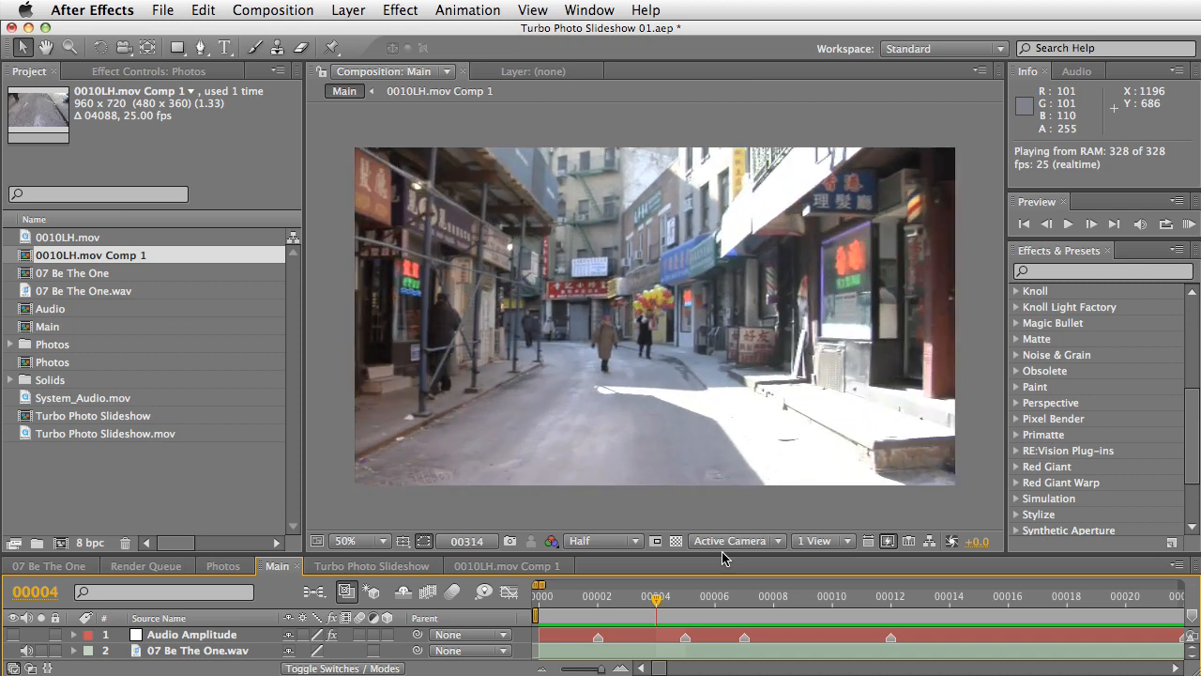
Stop the preview and set the markerCounter multiplier in the Time Remap expression to 60
key(space)
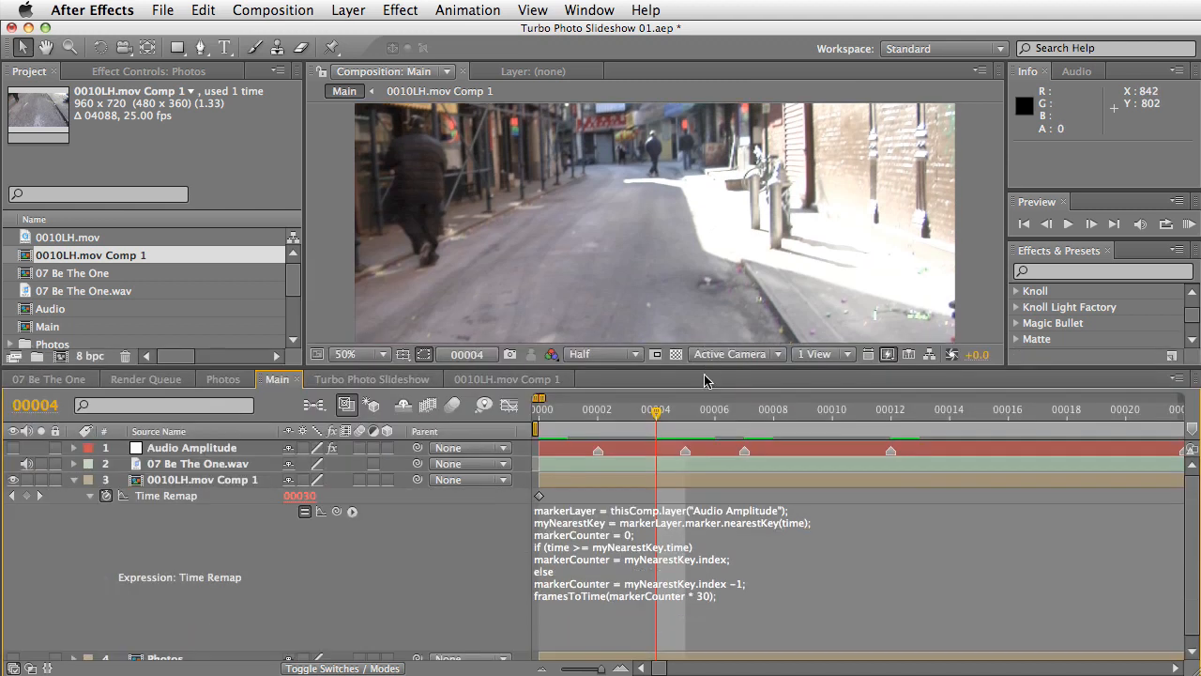
click(704, 601)
click(726, 641)
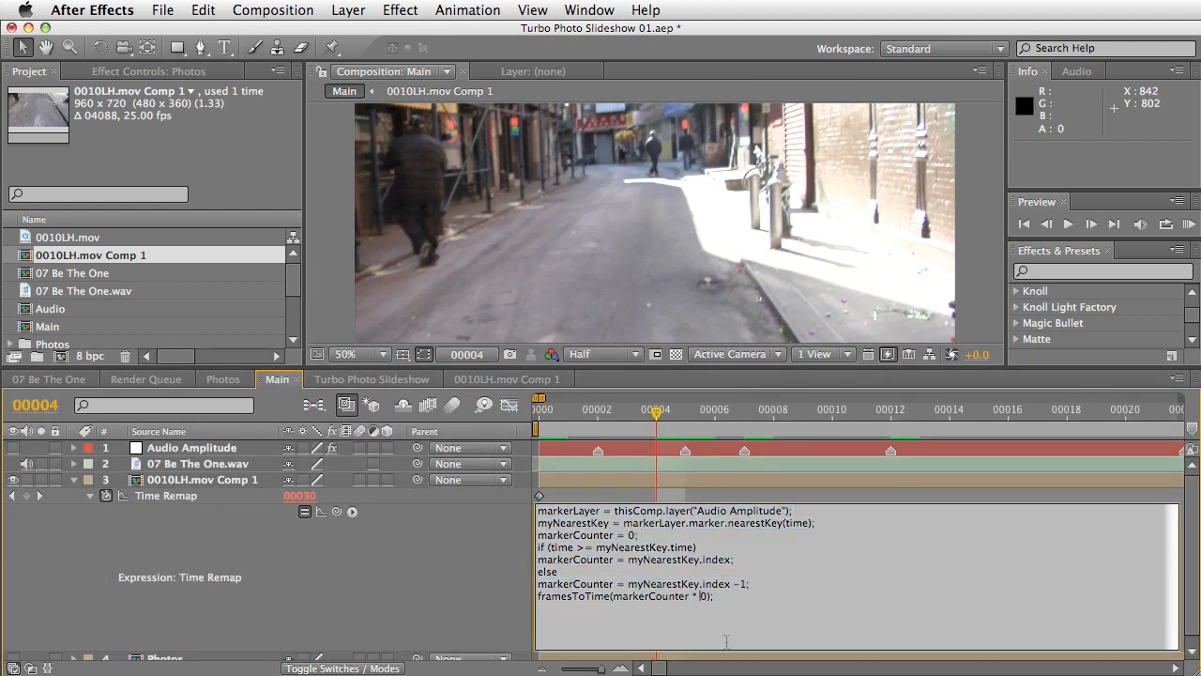
click(403, 619)
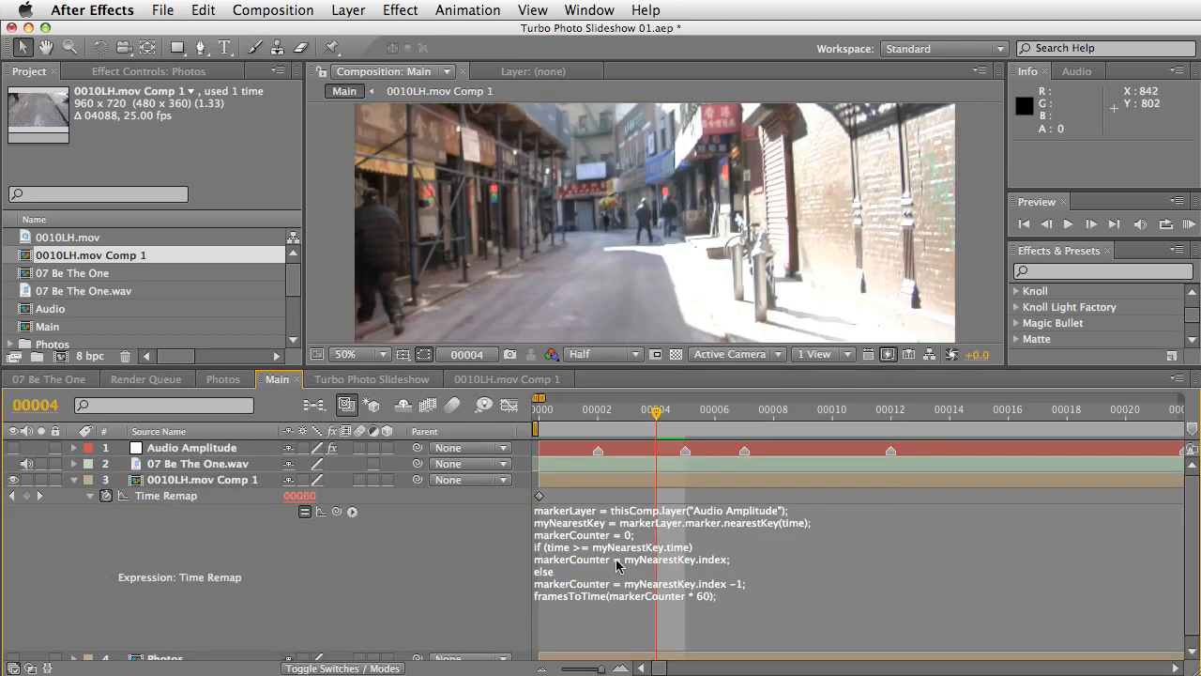
Apply a Slider Control effect to the 0010LH.mov Comp 1 layer and rename it Jump Ahead Amount
click(224, 481)
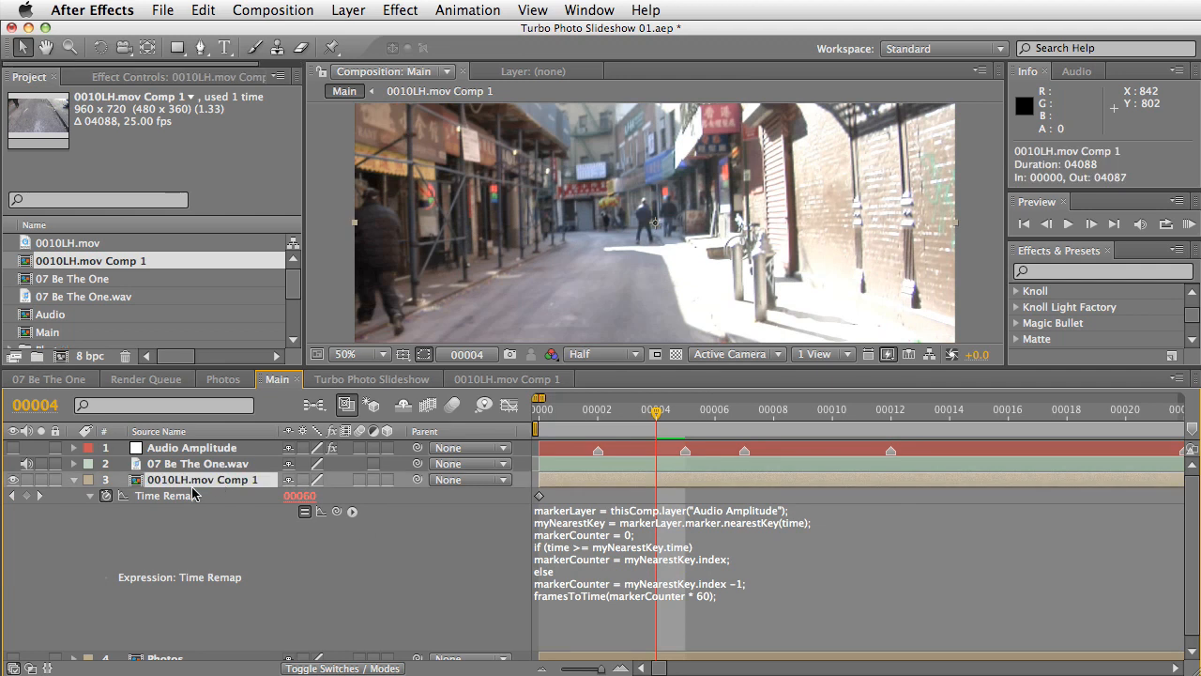
click(386, 10)
mouse_move(413, 242)
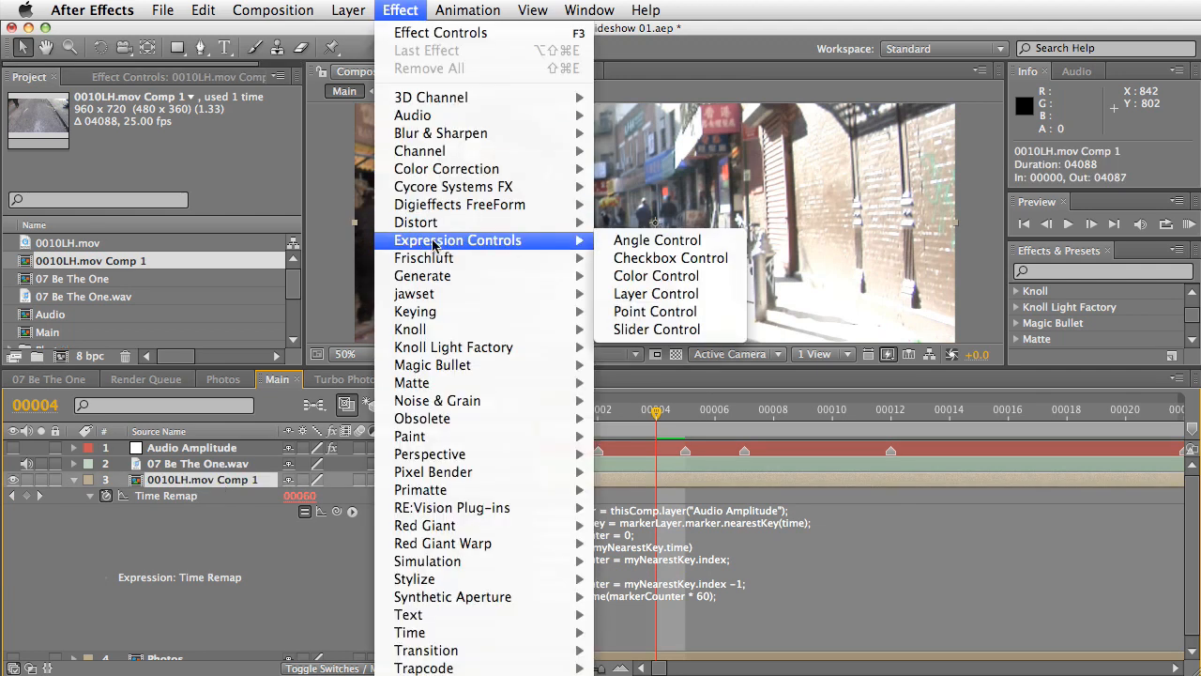
click(668, 329)
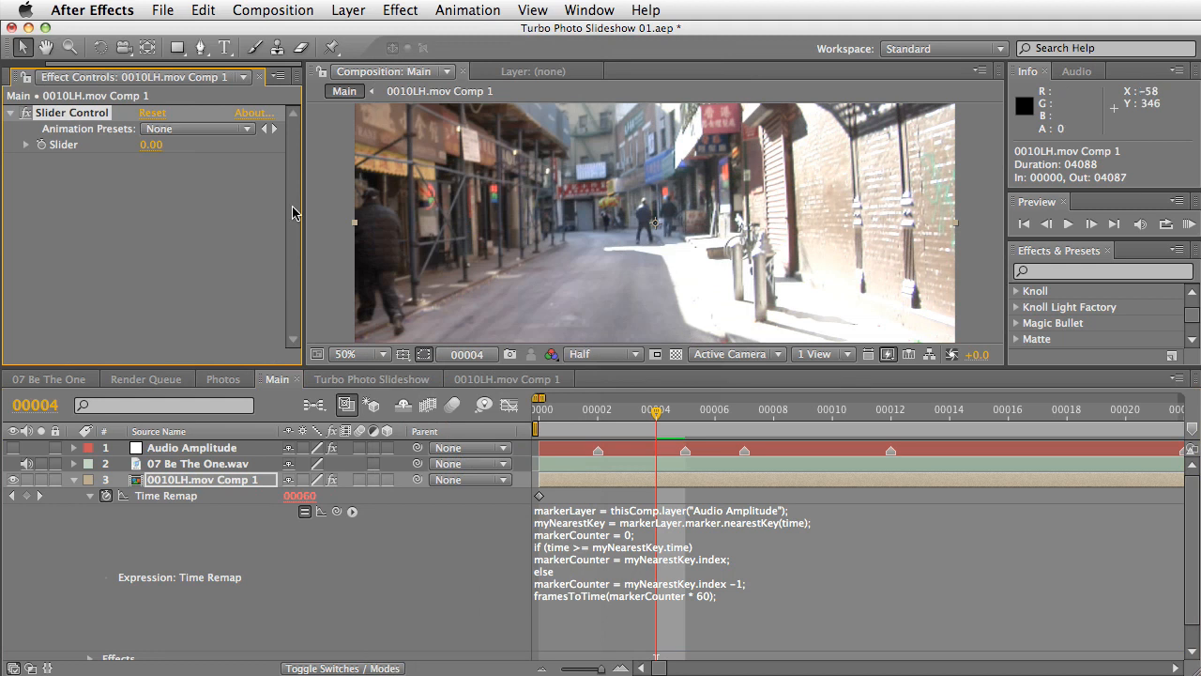
key(Return)
key(BackSpace)
text(Jump Ahead Amount)
key(Return)
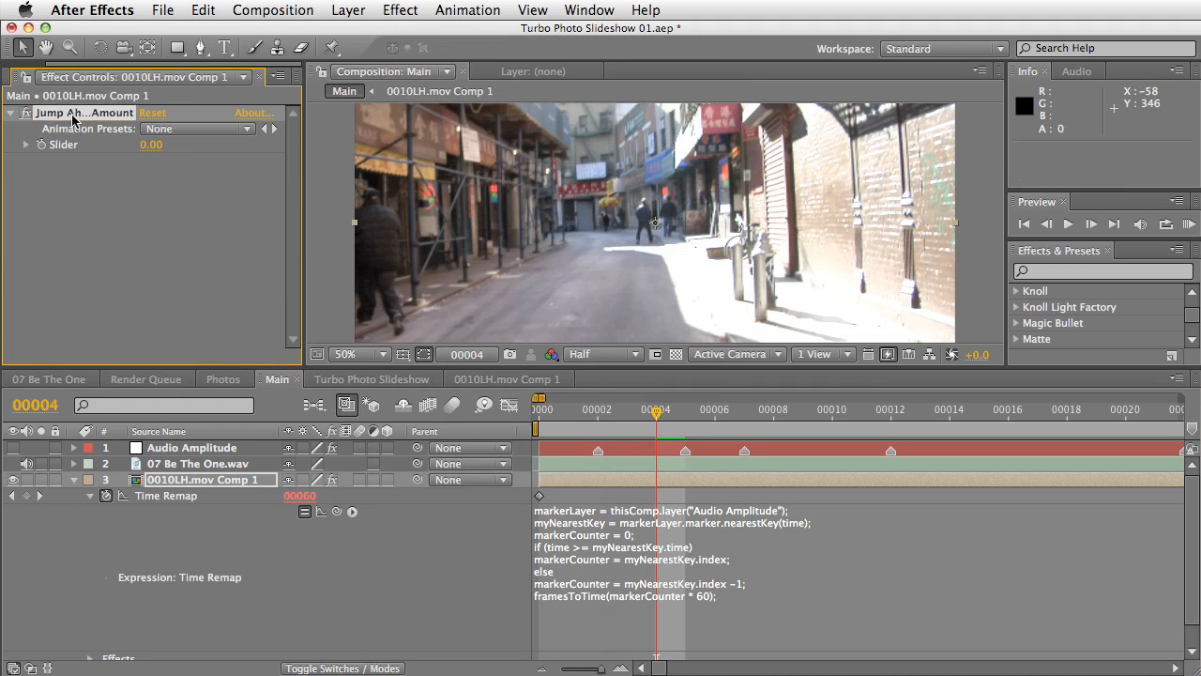
Set the Jump Ahead Amount slider to 60
click(151, 145)
text(60)
key(Return)
Replace the markerCounter multiplier in the Time Remap expression with a pick-whip link to the Jump Ahead Amount slider
click(711, 599)
click(712, 601)
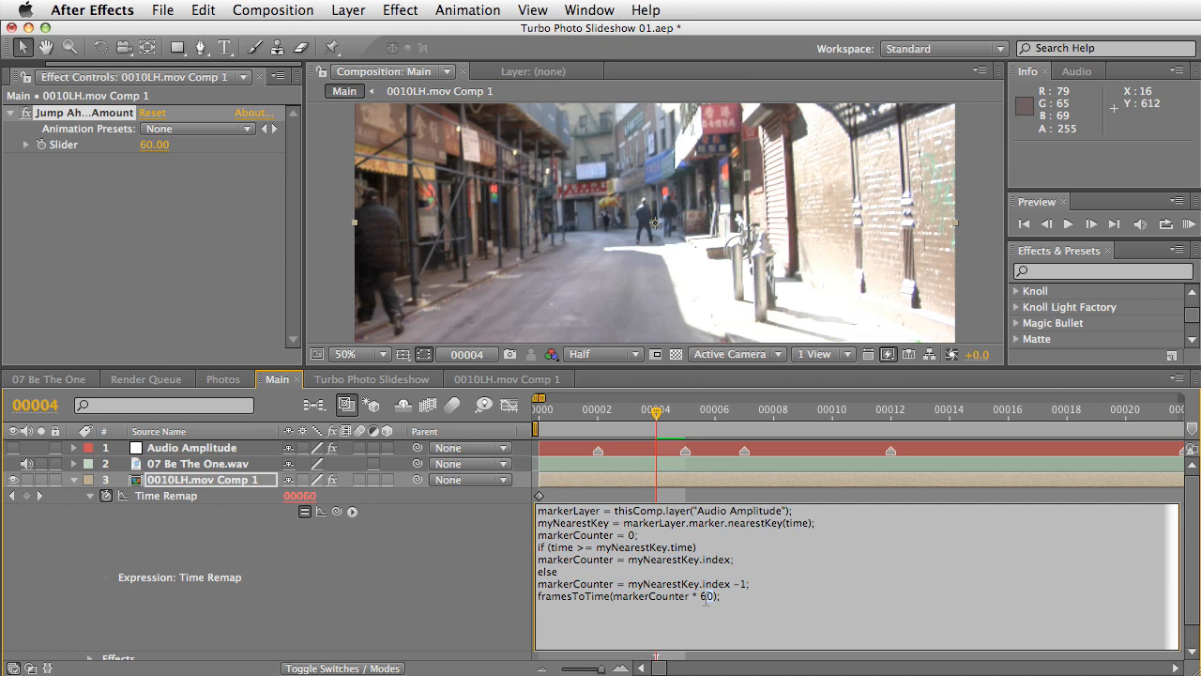
drag(337, 510, 68, 150)
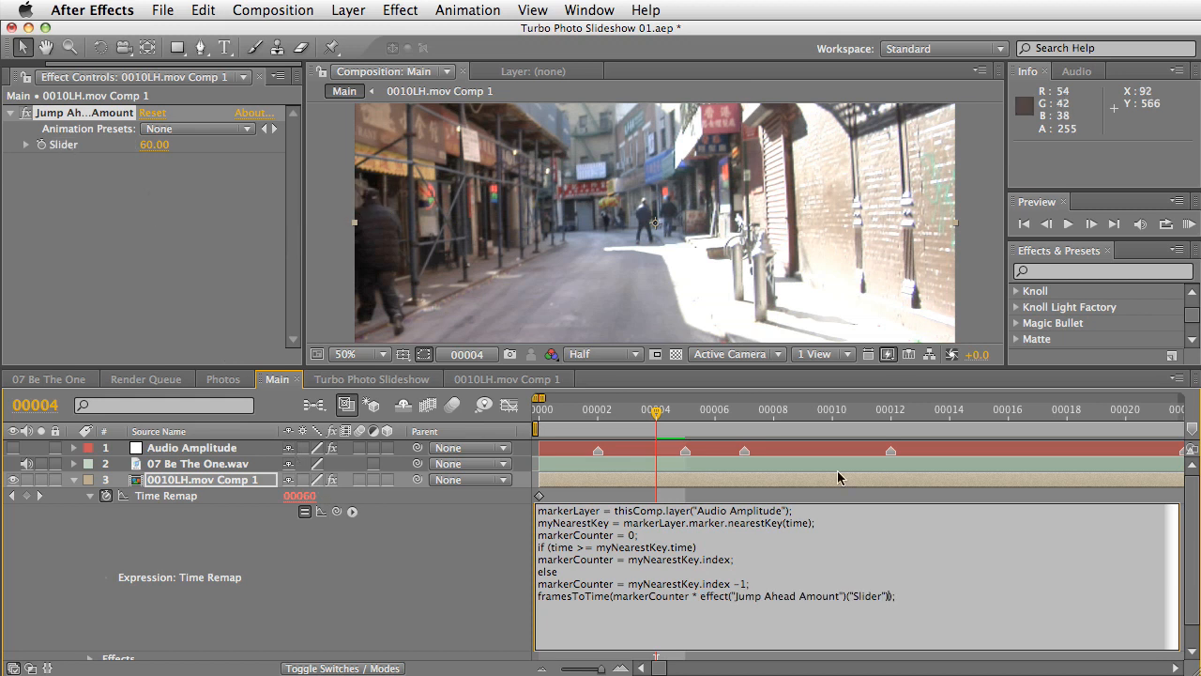
click(414, 626)
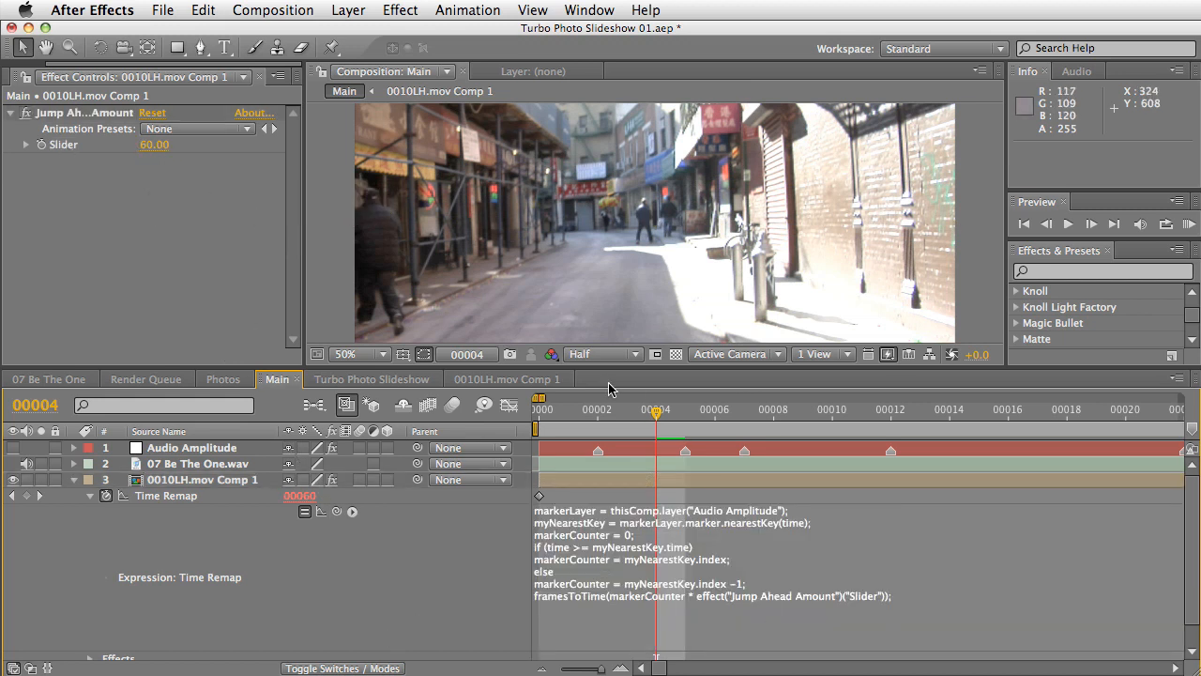
Scrub to the marker at frame 7 and start keyframing the Jump Ahead Amount slider there
drag(656, 412, 744, 414)
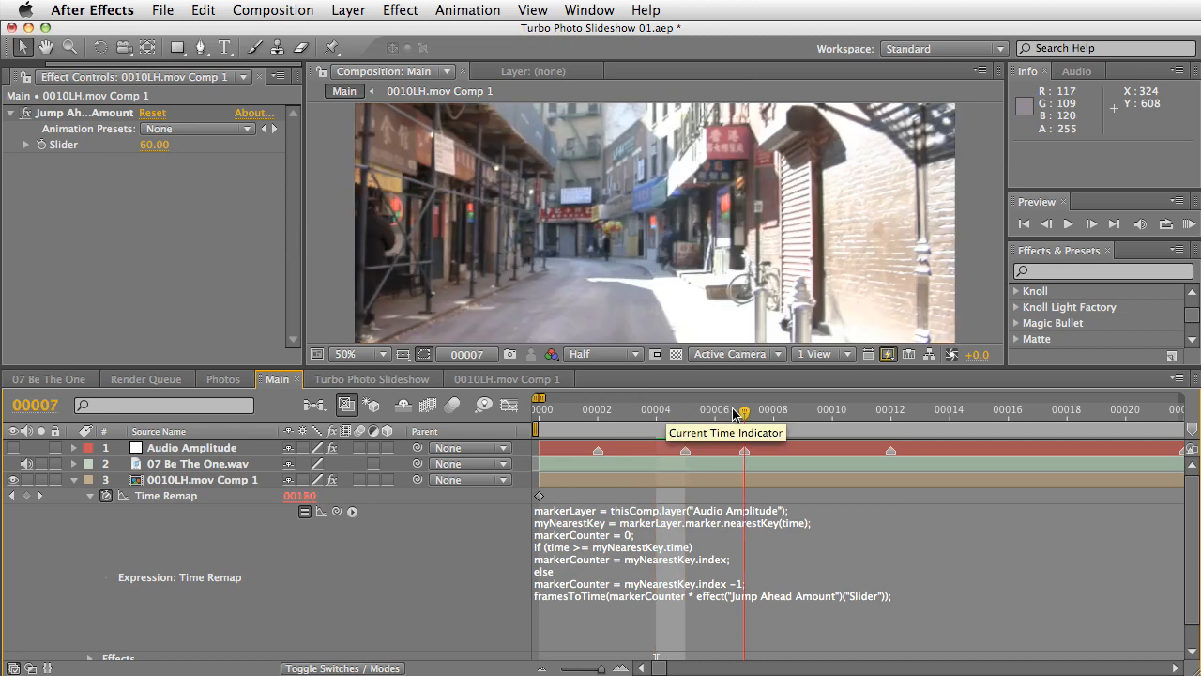
click(41, 145)
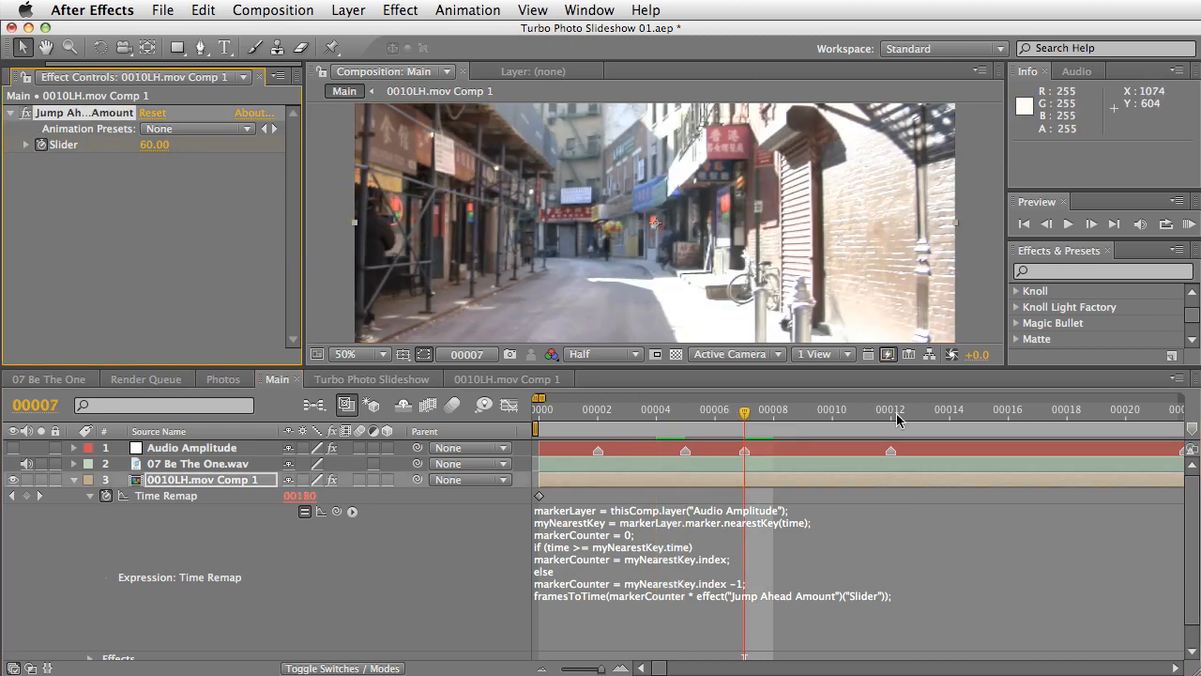
key(minus)
key(minus)
key(minus)
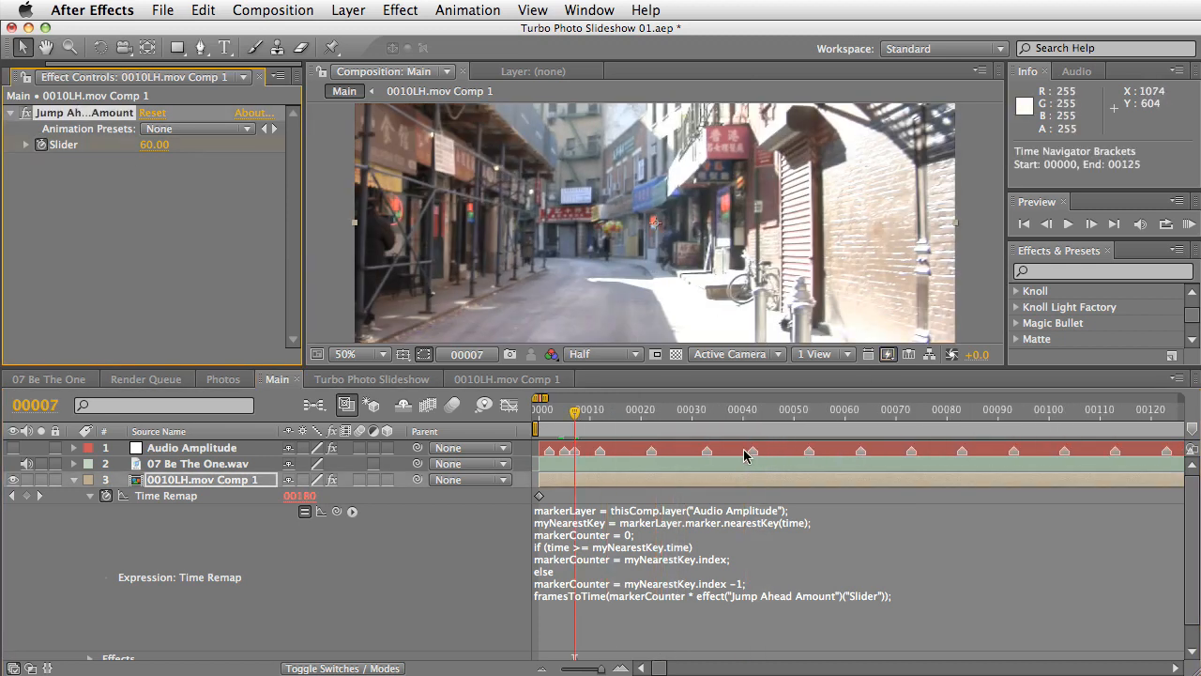
Reveal the video layer's keyframed properties, collapse the Time Remap expression, and move the Slider keyframe to the marker at frame 22
key(u)
click(179, 480)
key(u)
click(90, 497)
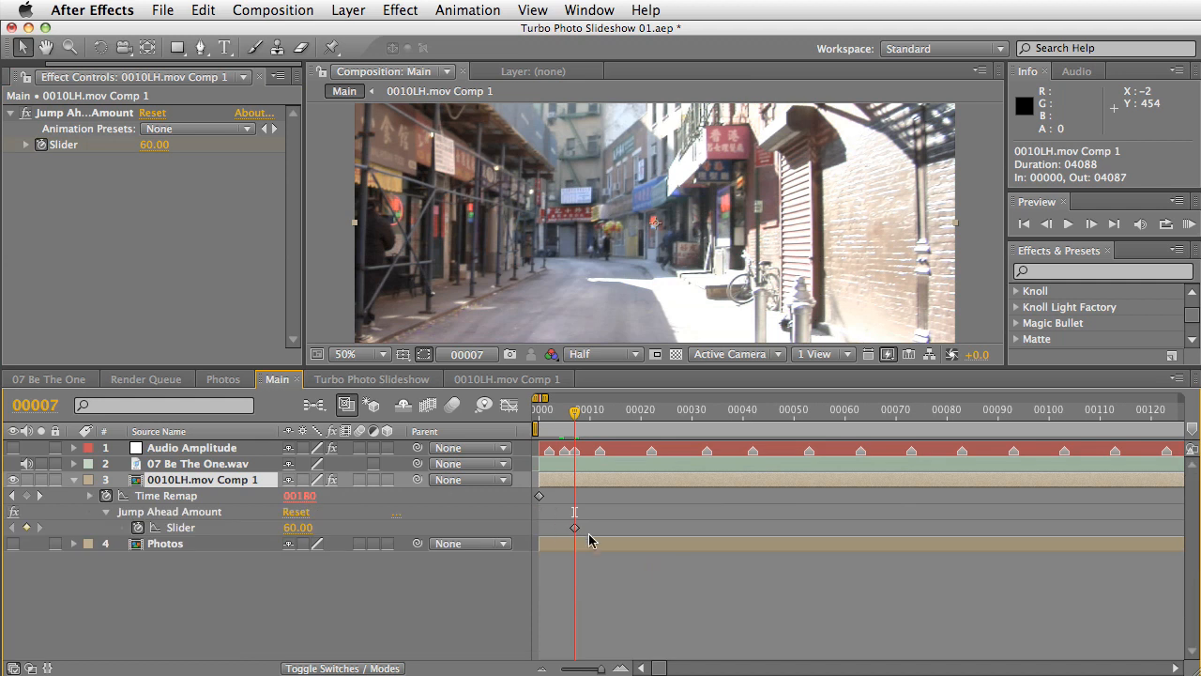
drag(578, 529, 651, 529)
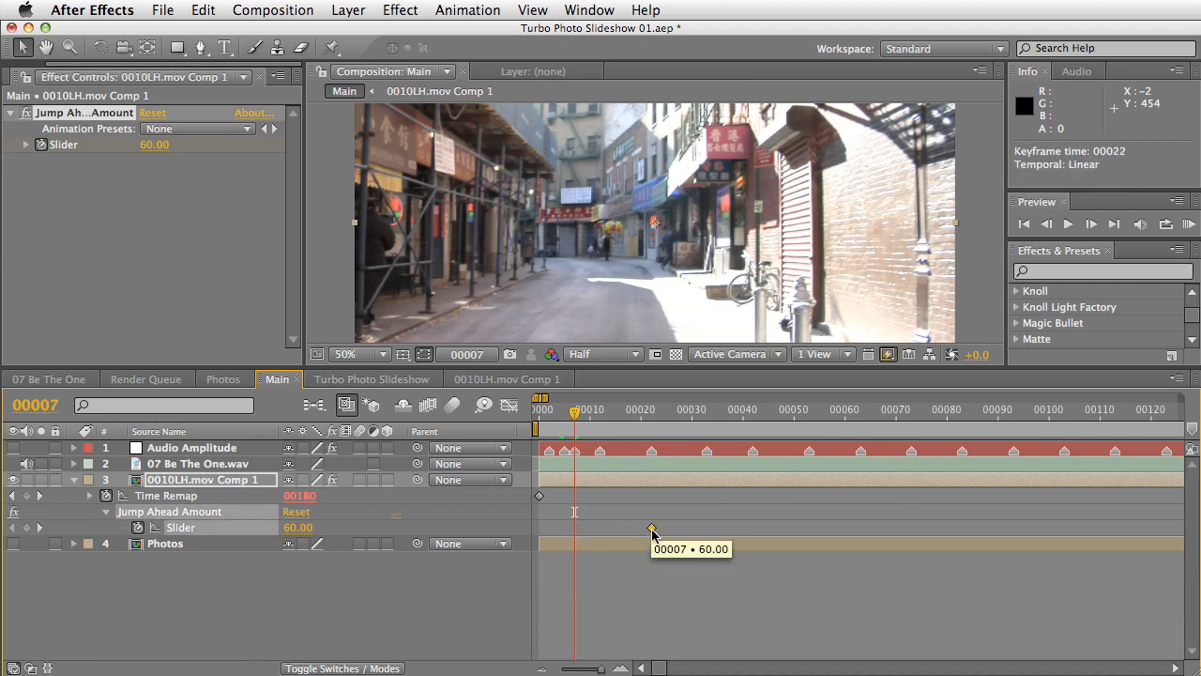
click(654, 413)
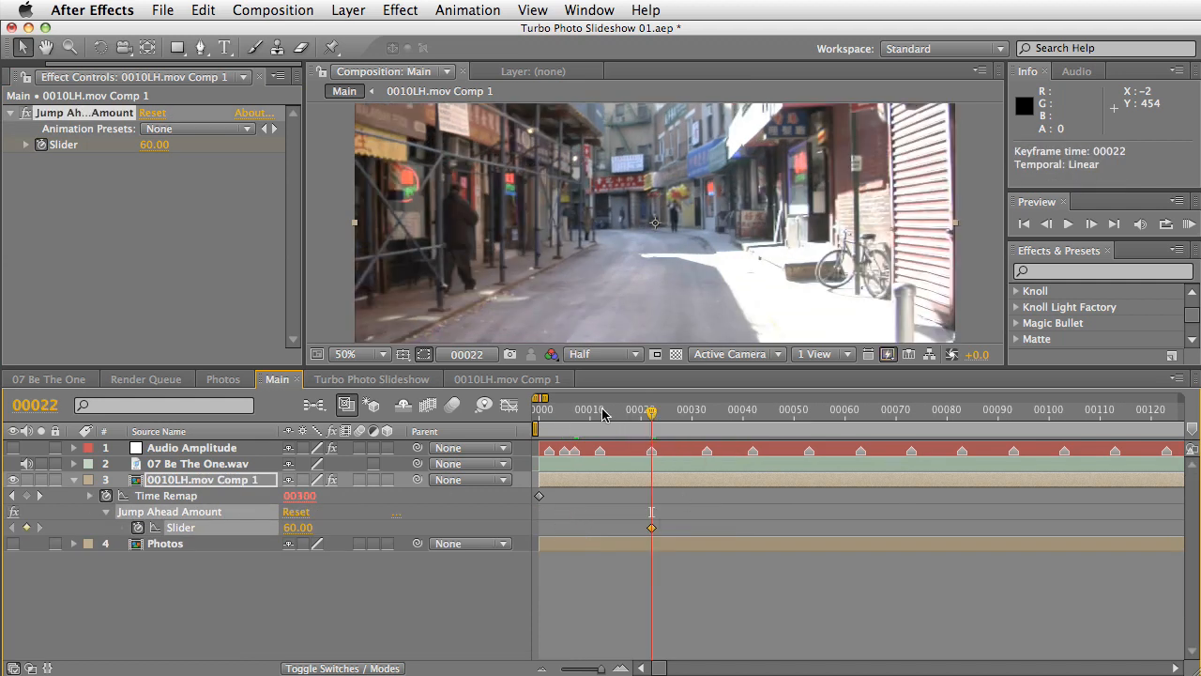
Add a Jump Ahead Amount keyframe with a value of 30 at frame 63
click(860, 413)
click(150, 147)
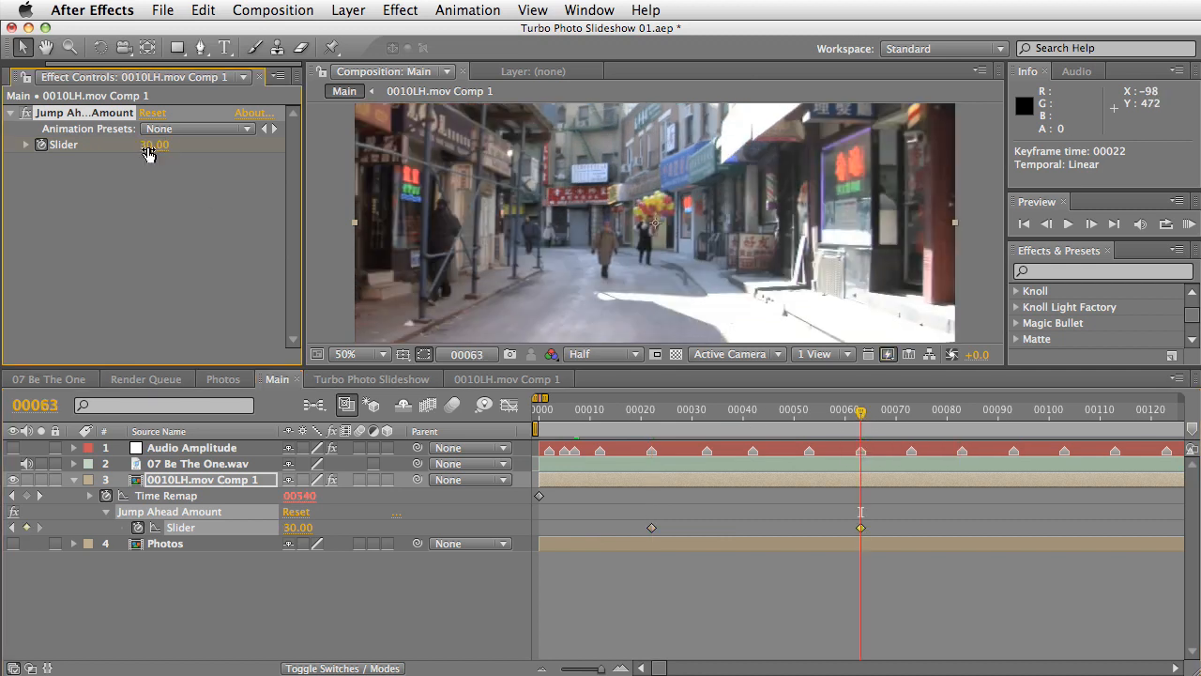
text(30)
key(Return)
Shrink the timeline area to enlarge the composition view and RAM preview the video with the keyframed jump amount
drag(861, 367, 862, 488)
click(1188, 225)
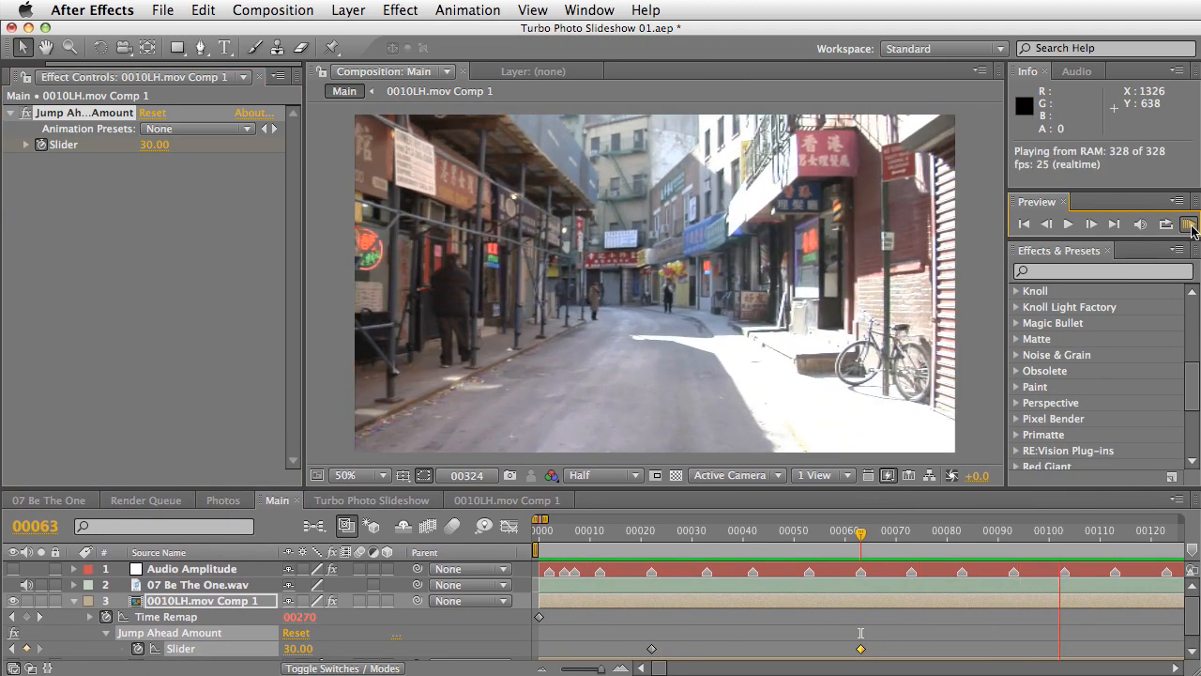
click(1188, 224)
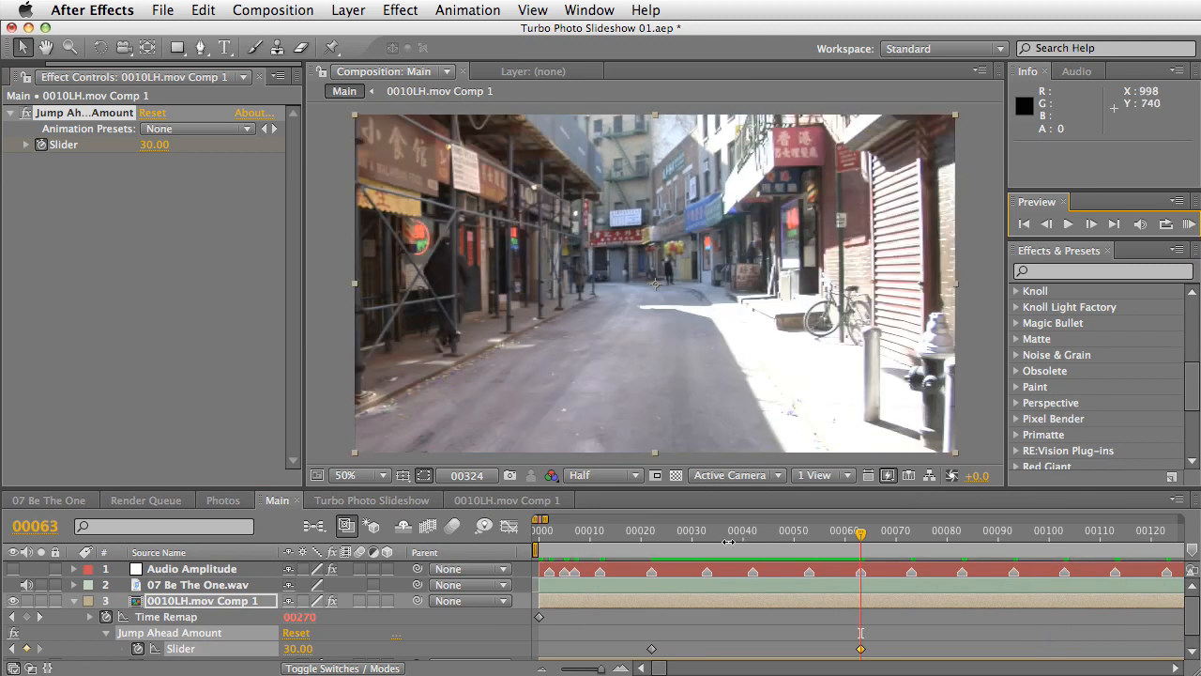
key(space)
key(space)
Scrub between the two Slider keyframes to examine how the jump amount and Time Remap change between markers
drag(656, 534, 745, 536)
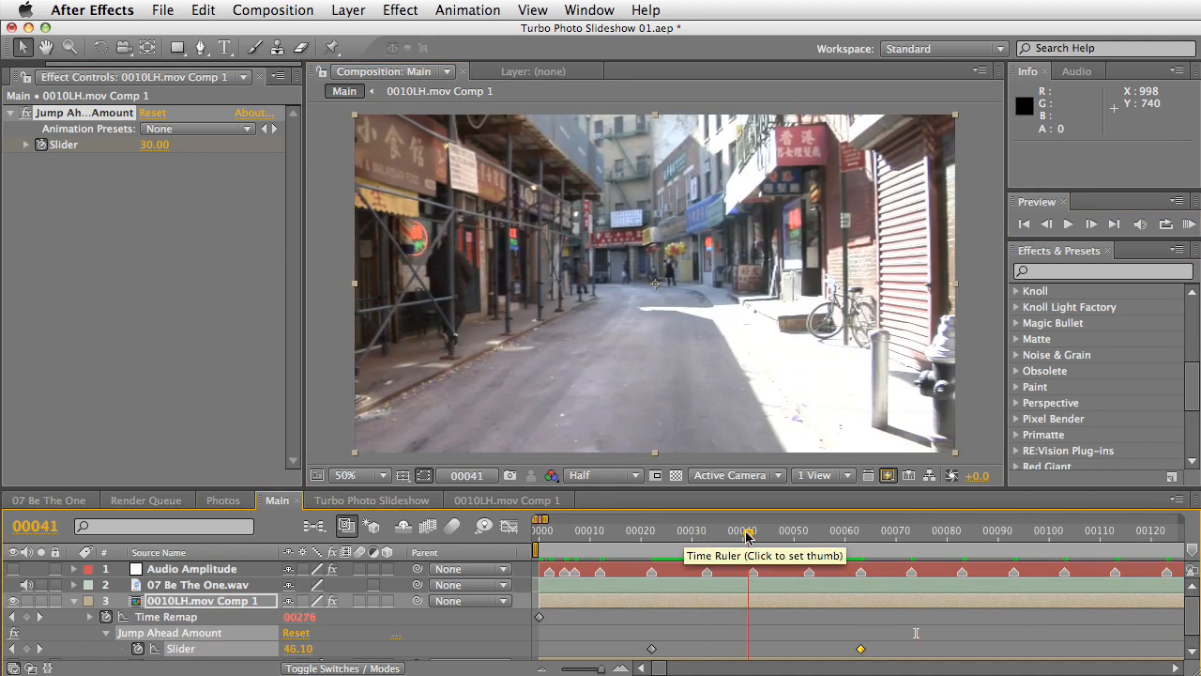
click(747, 536)
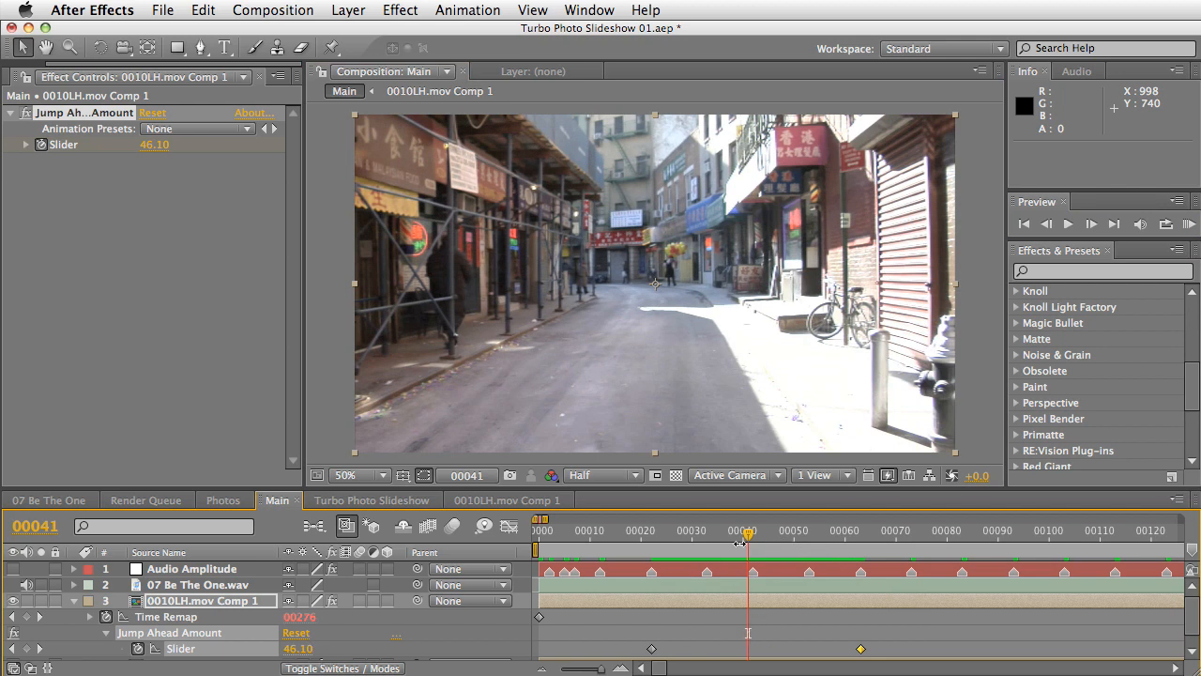
click(655, 535)
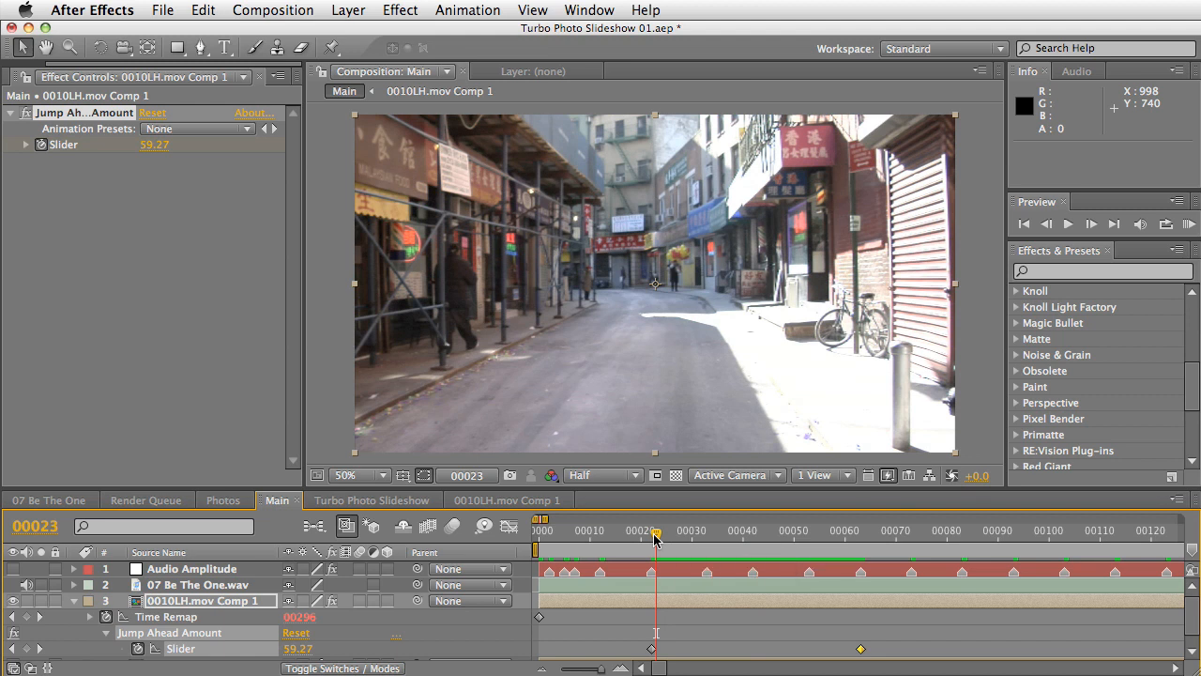
Delete the Slider keyframe at frame 63 and RAM preview the beat-synced video again
click(861, 649)
key(Delete)
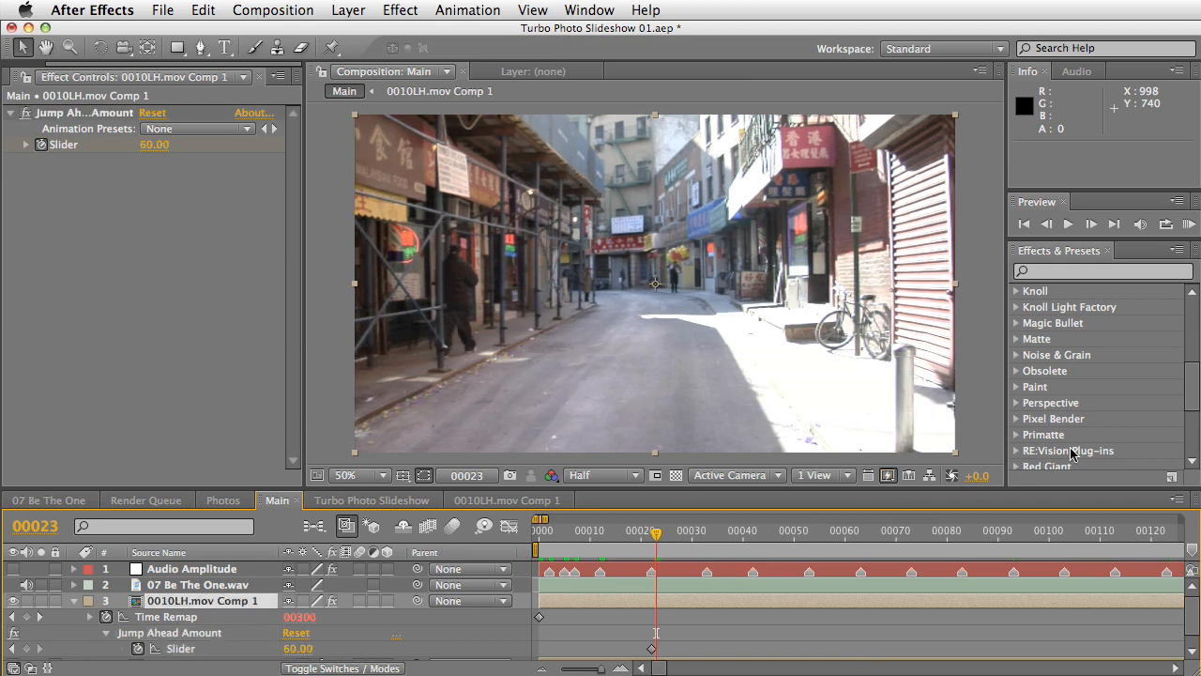
click(1188, 225)
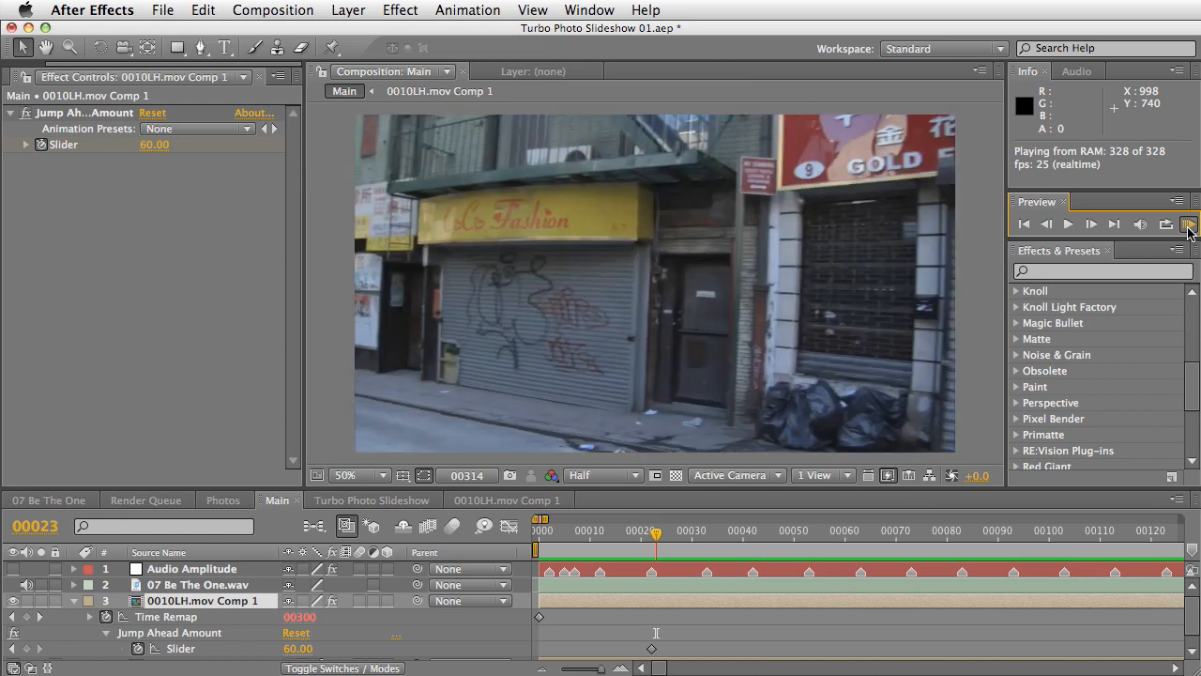
click(1188, 226)
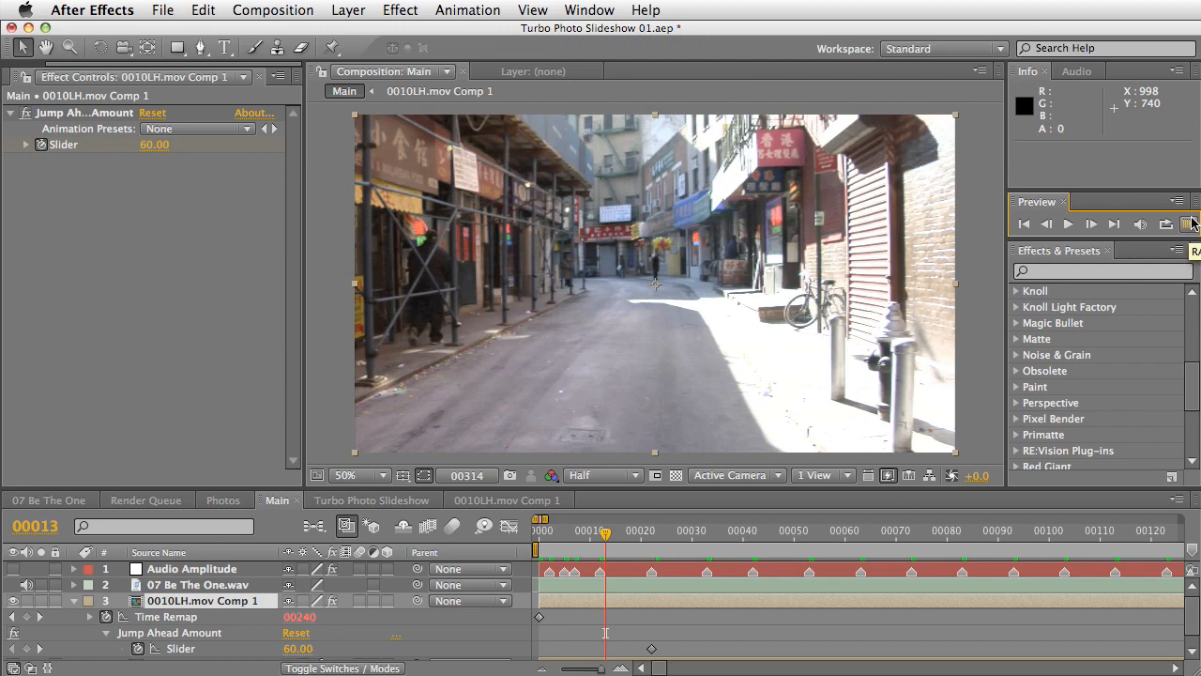